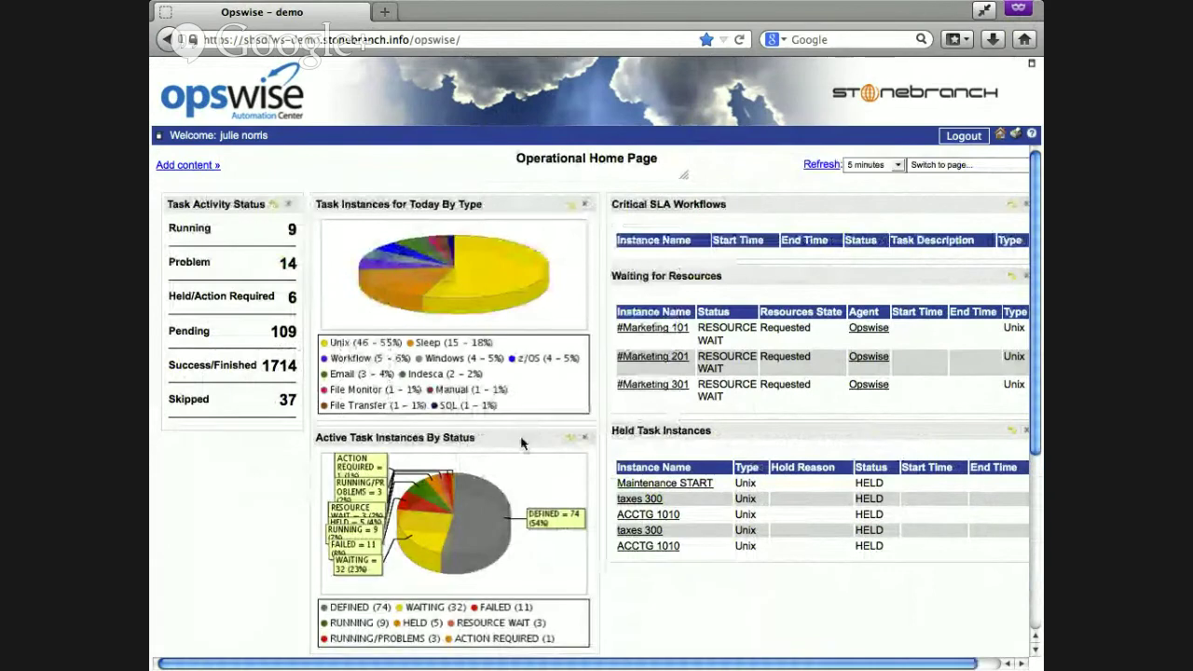
- Move the Active Task Instances By Status widget beneath Task Activity Status on the Operational Home Page
drag(521, 438, 301, 447)
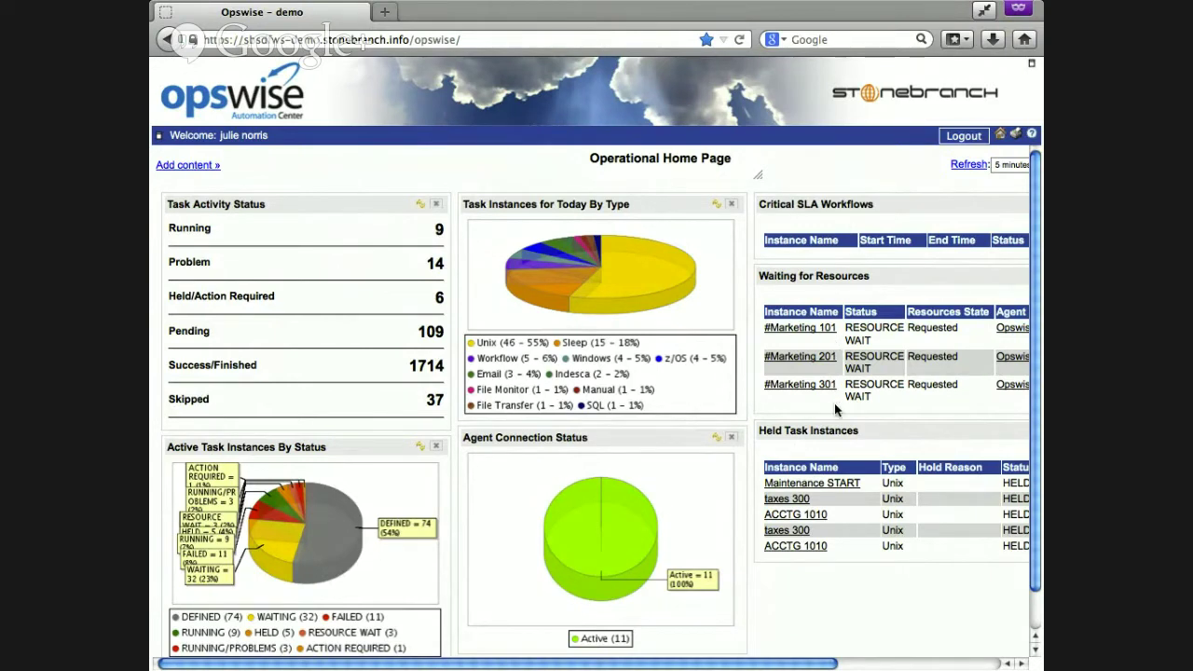
click(805, 499)
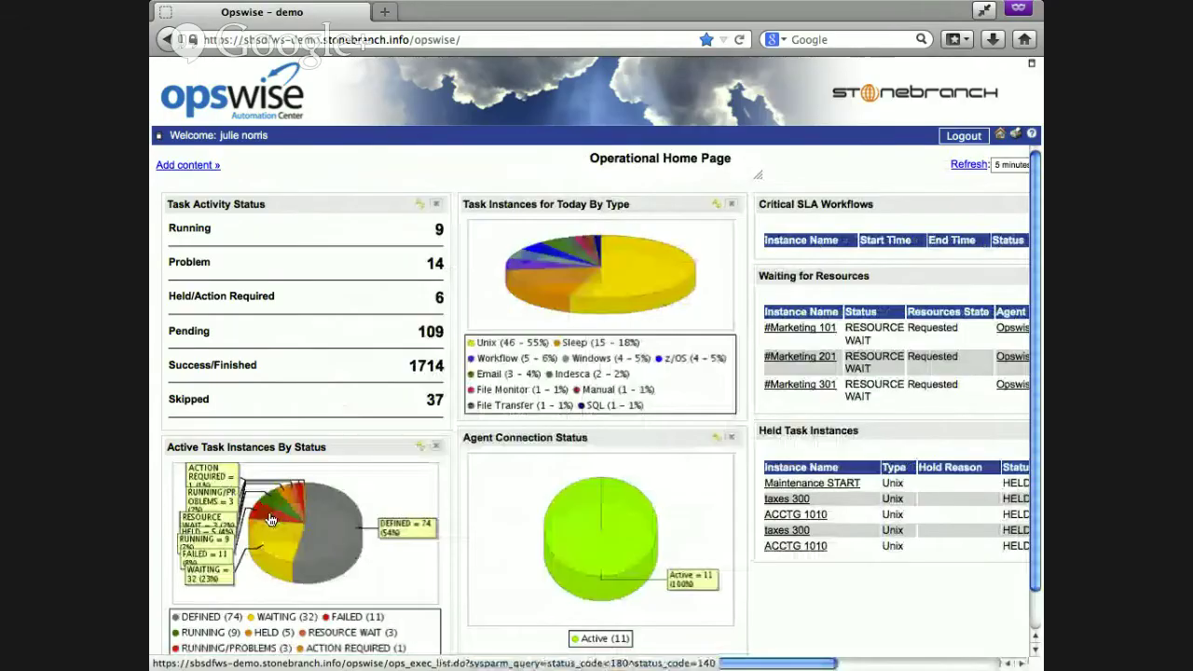
- Drill down to the failed task instances from the status pie chart and open the first "# A Task that Will Fail" instance
mouse_move(270, 519)
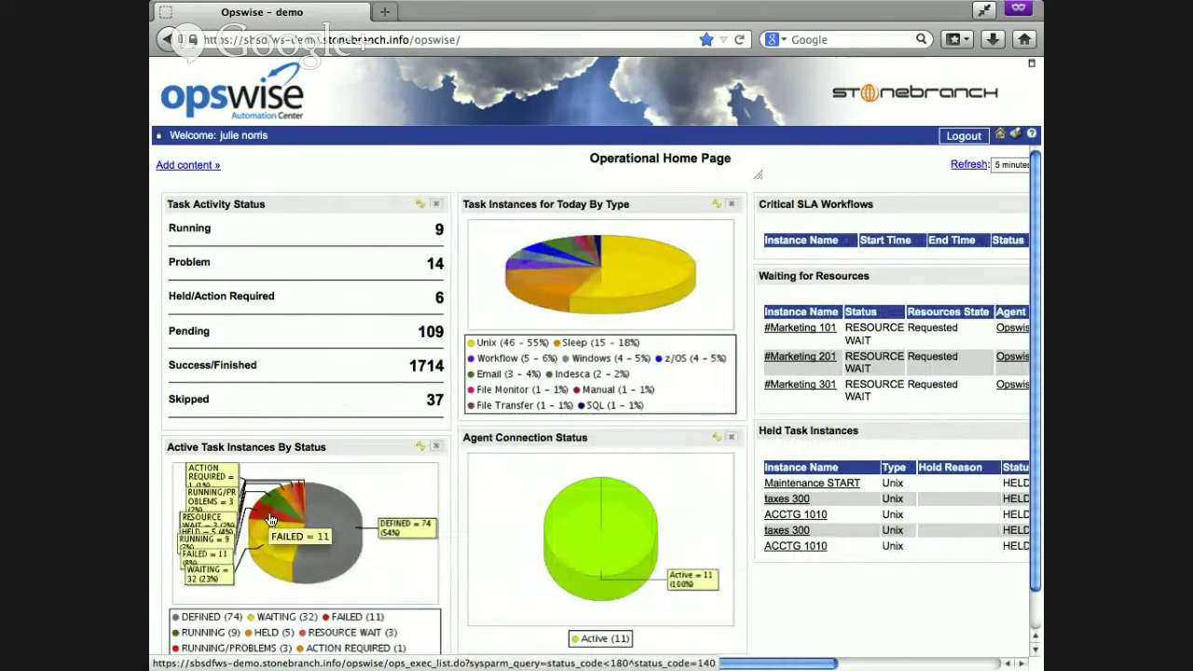
click(271, 519)
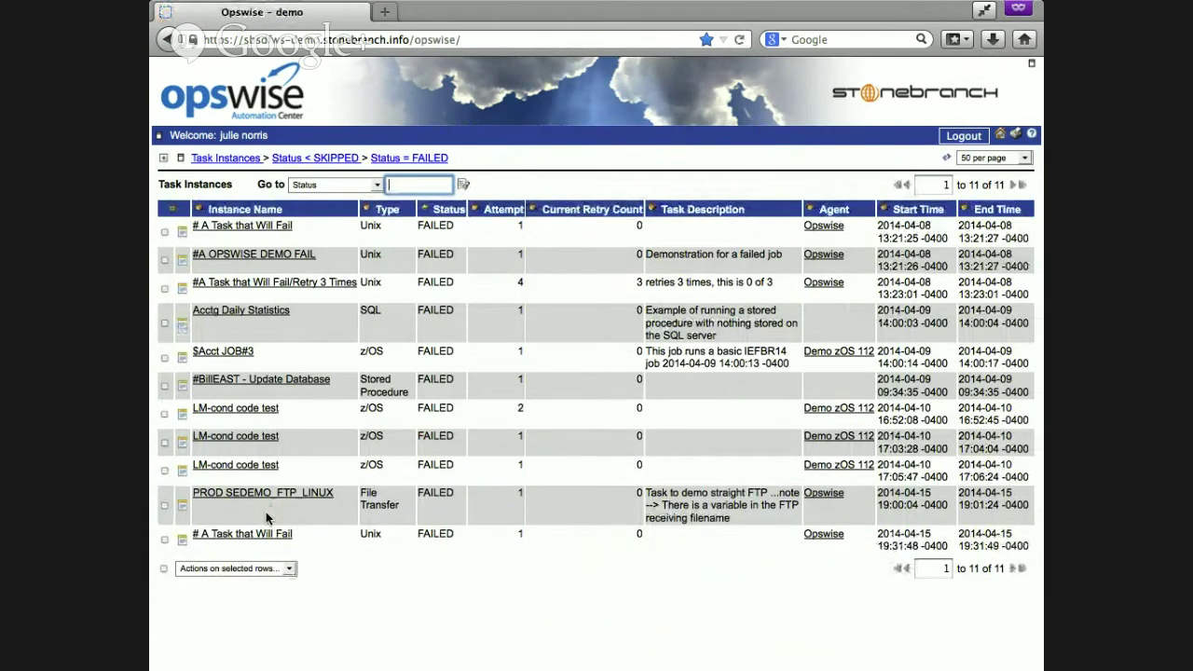
click(242, 229)
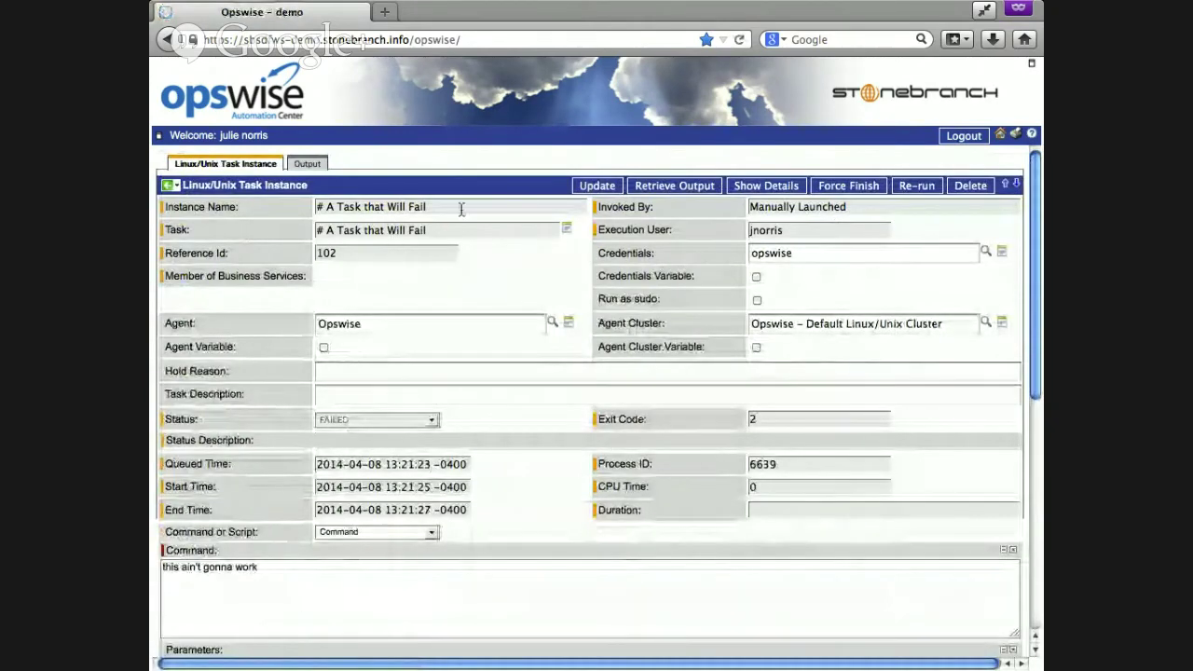
- Retrieve the failed instance's standard output and standard error, 100 lines from line 1, and view the output records
click(683, 187)
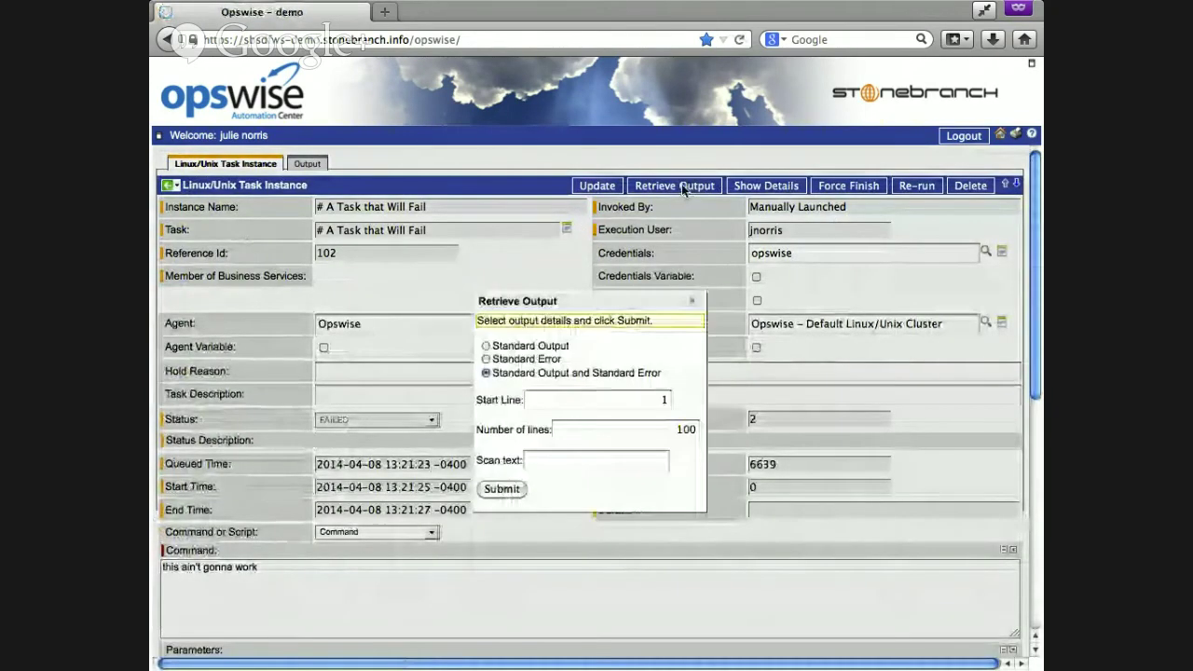
click(510, 491)
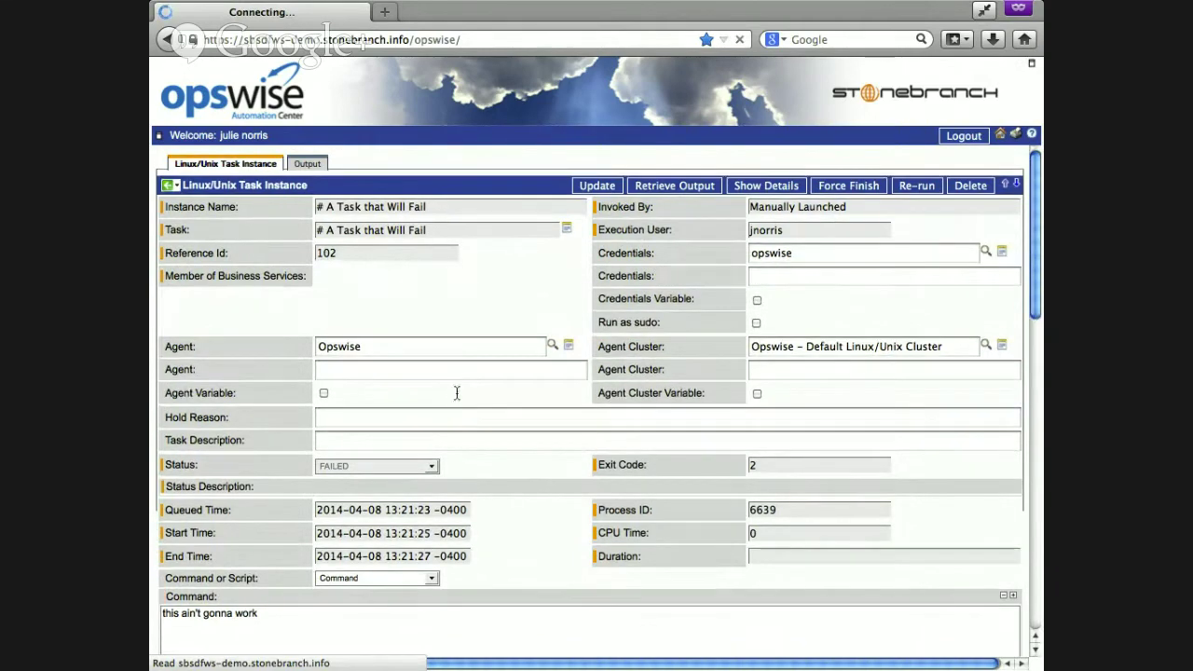
click(306, 164)
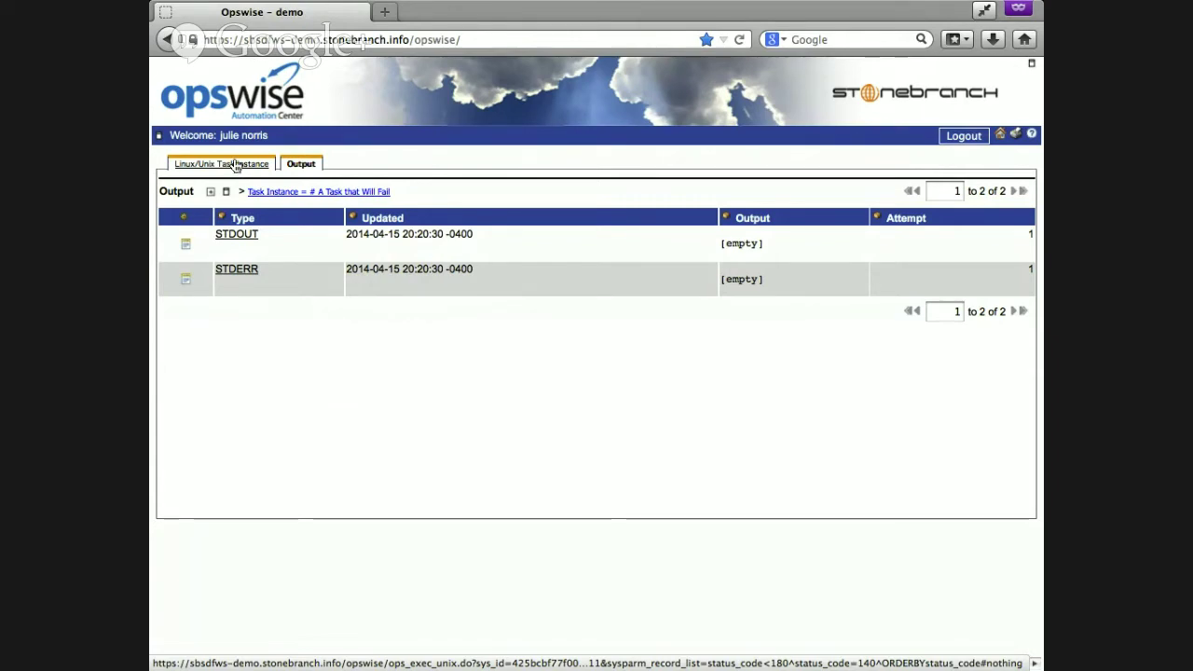
- Try to update the failed task instance with its command replaced by "ps -ef"
click(223, 164)
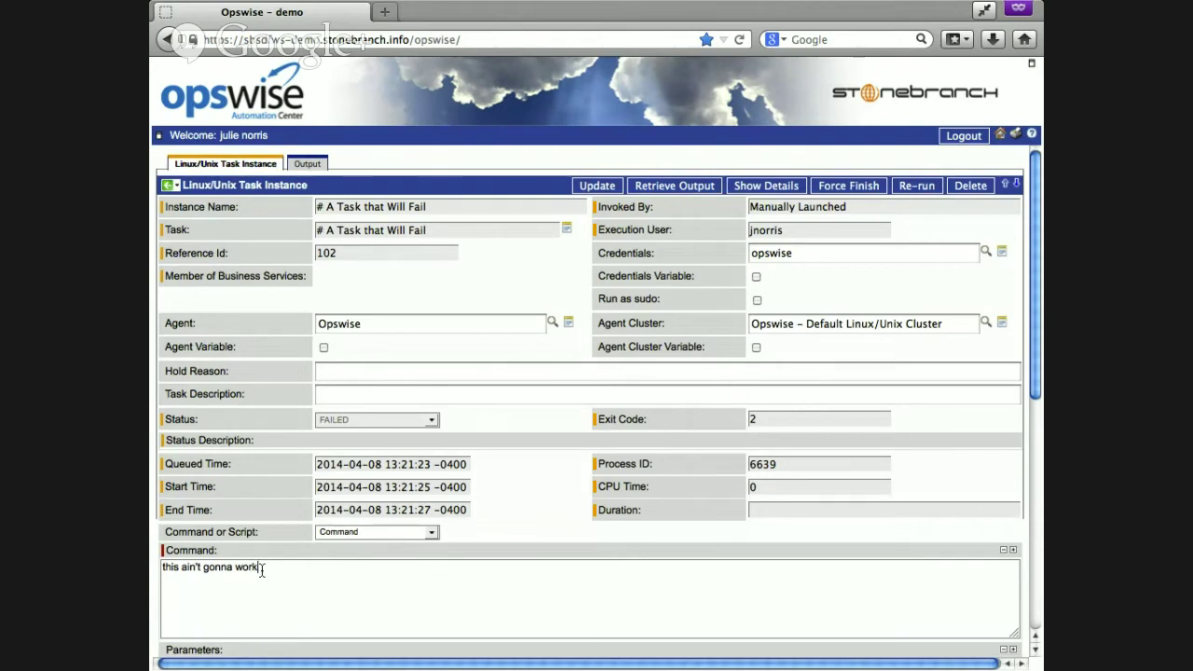
drag(262, 570, 150, 572)
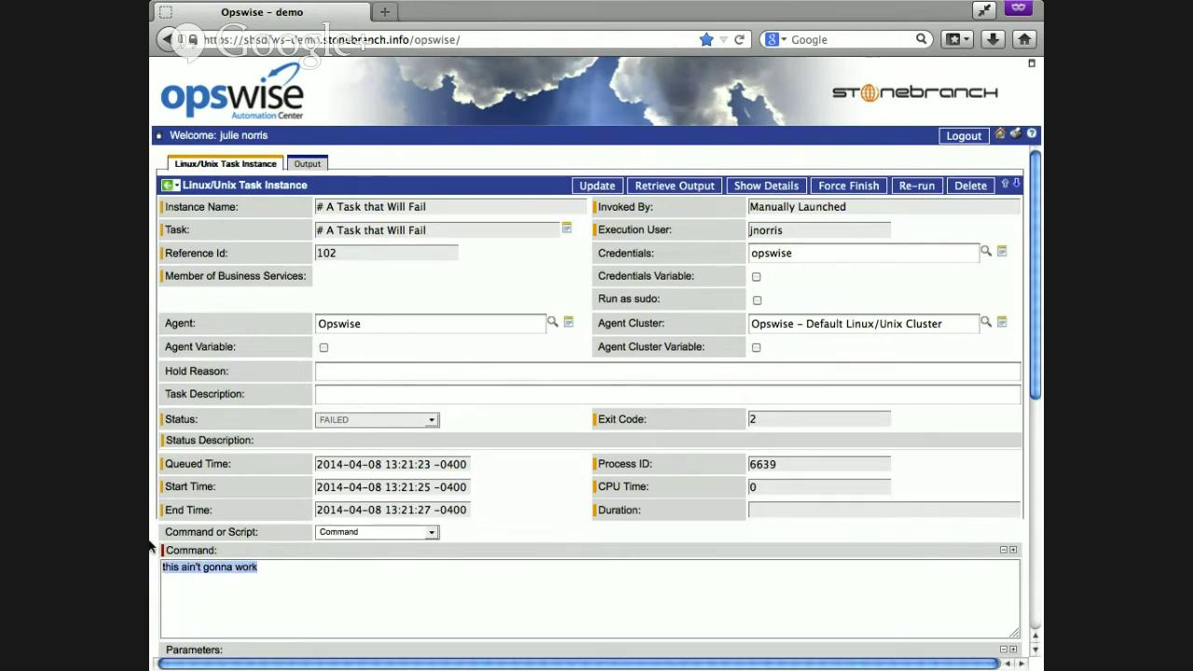
text(ps -ef)
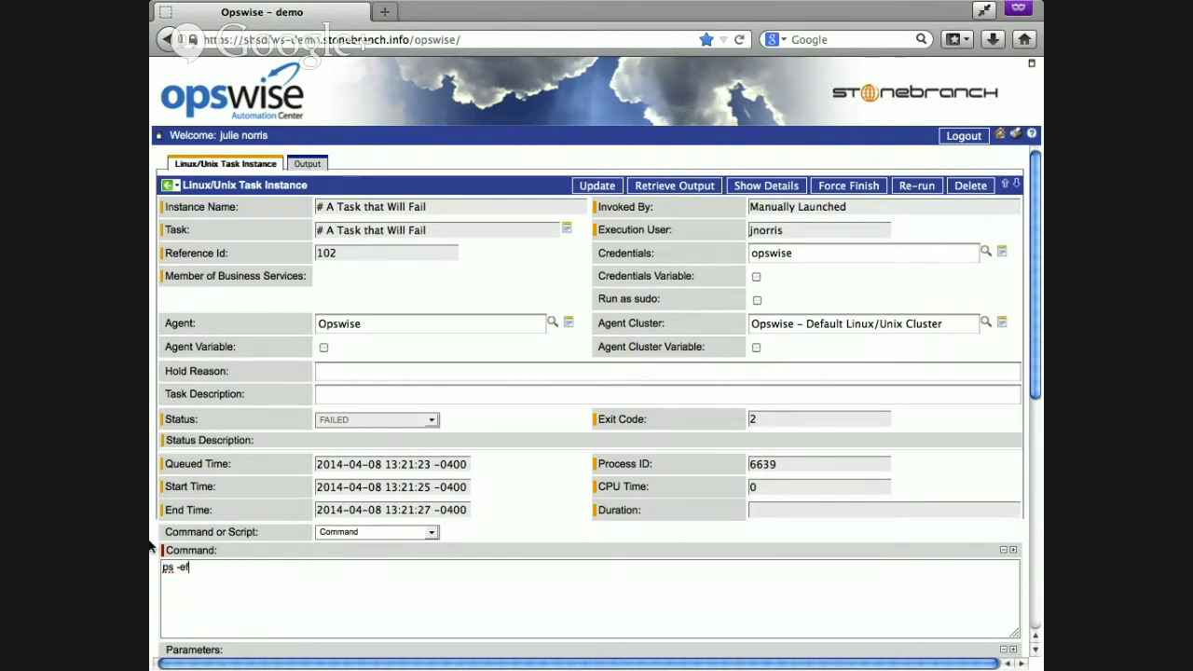
click(606, 190)
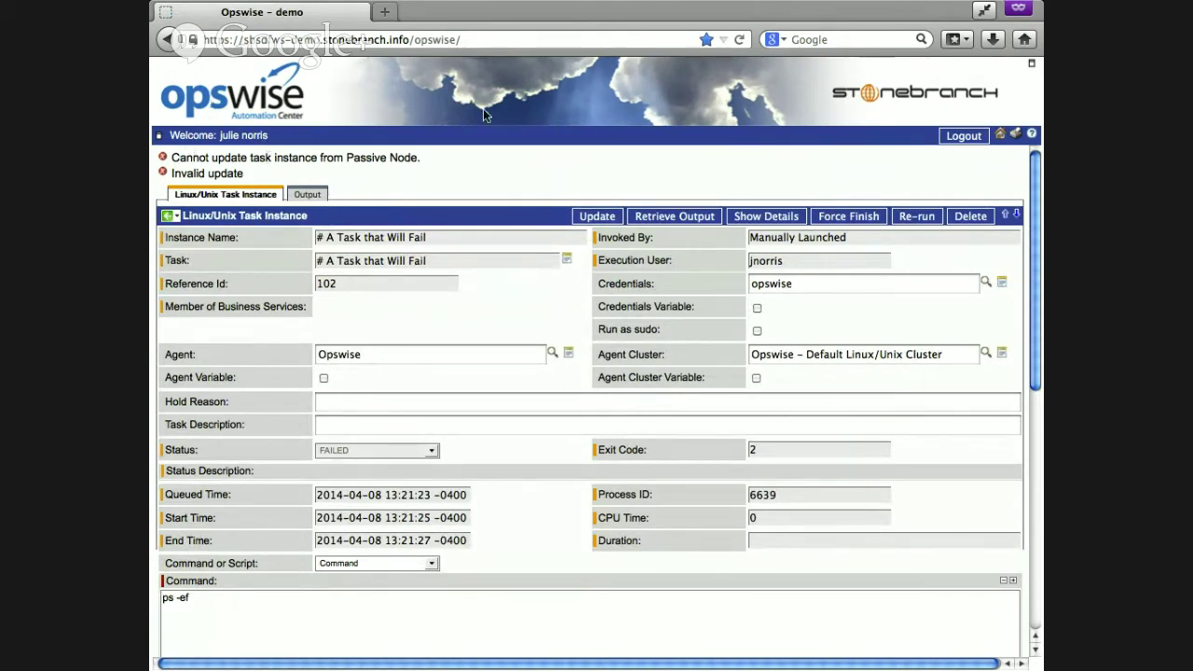
- Return to the home page and switch it to the Scheduler Home Page
click(1000, 135)
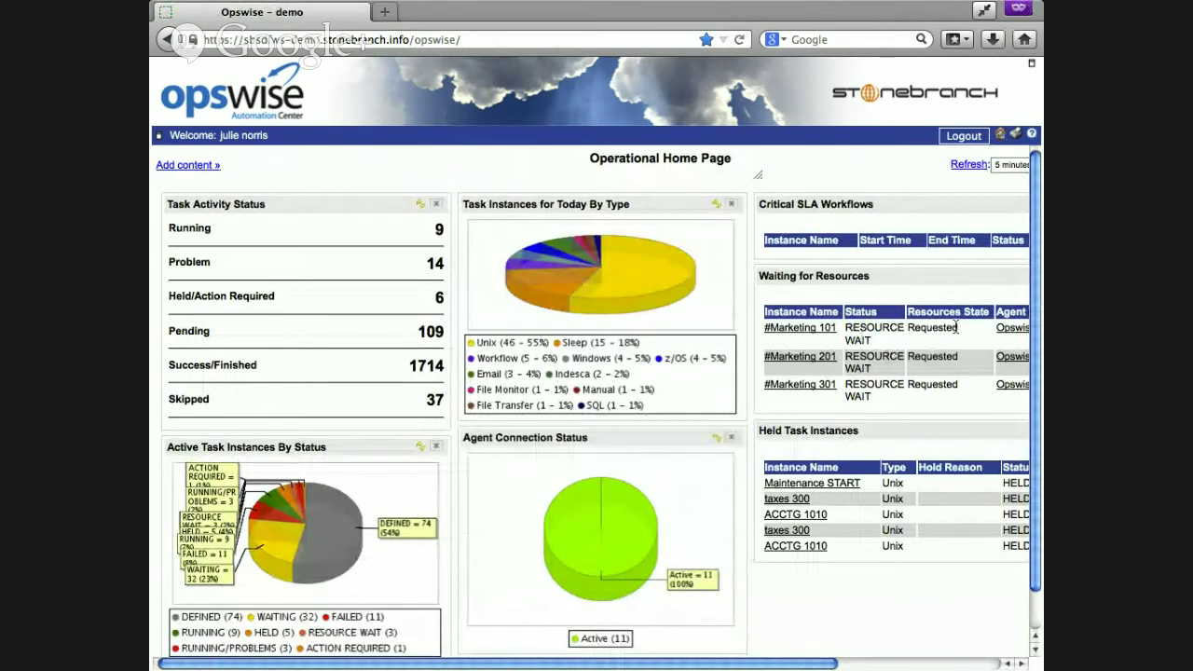
click(863, 663)
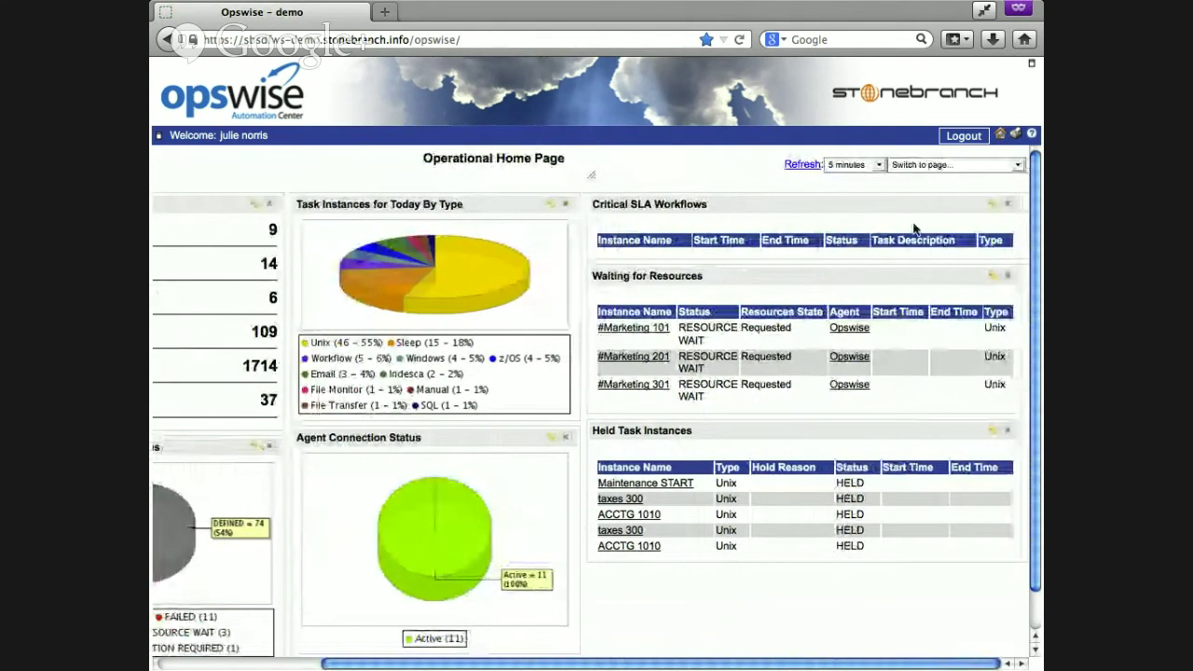
click(913, 165)
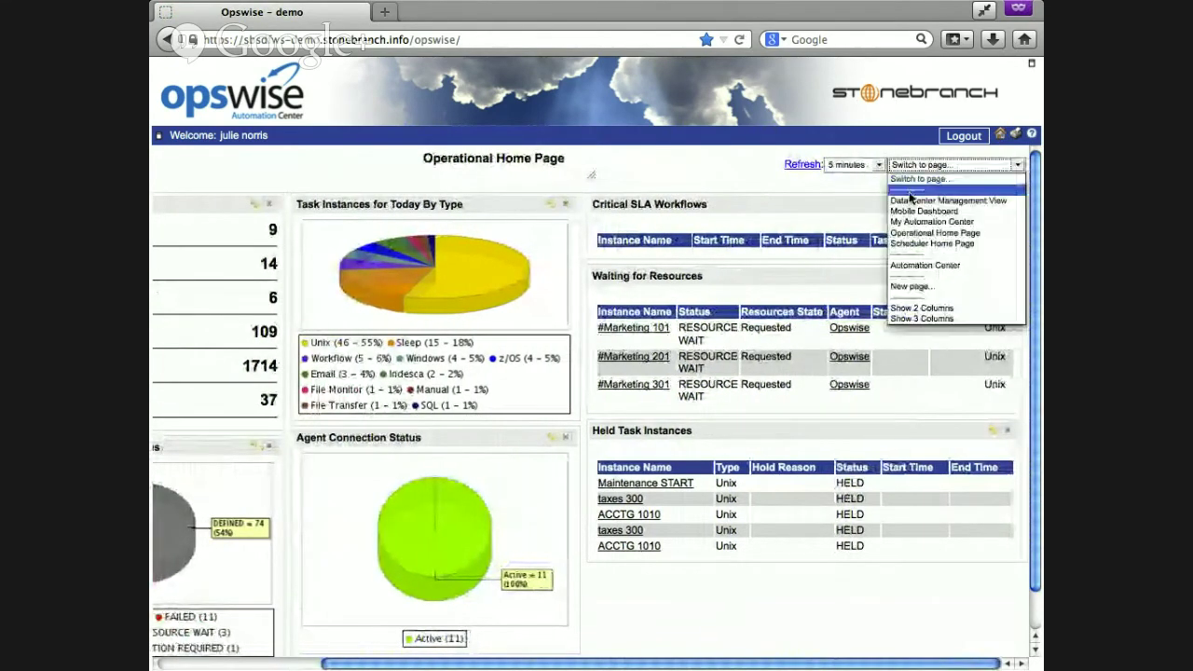
click(911, 243)
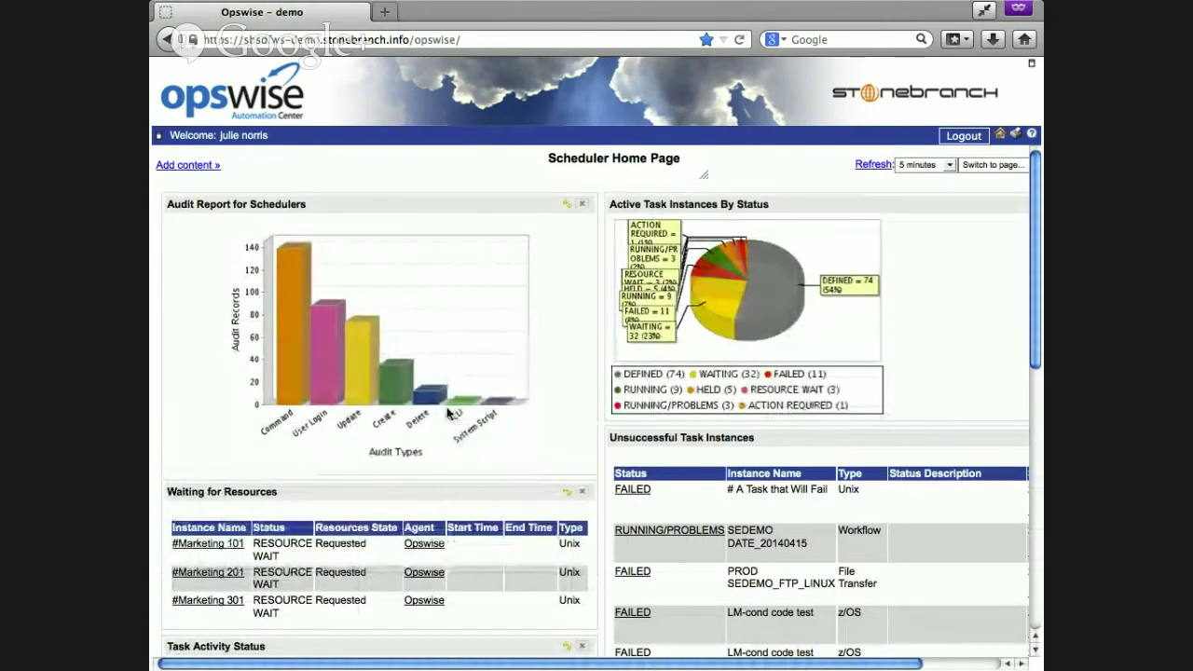
- Open this month's Update audit records from the Audit Report for Schedulers chart and examine the recorded differences and version changes
click(360, 382)
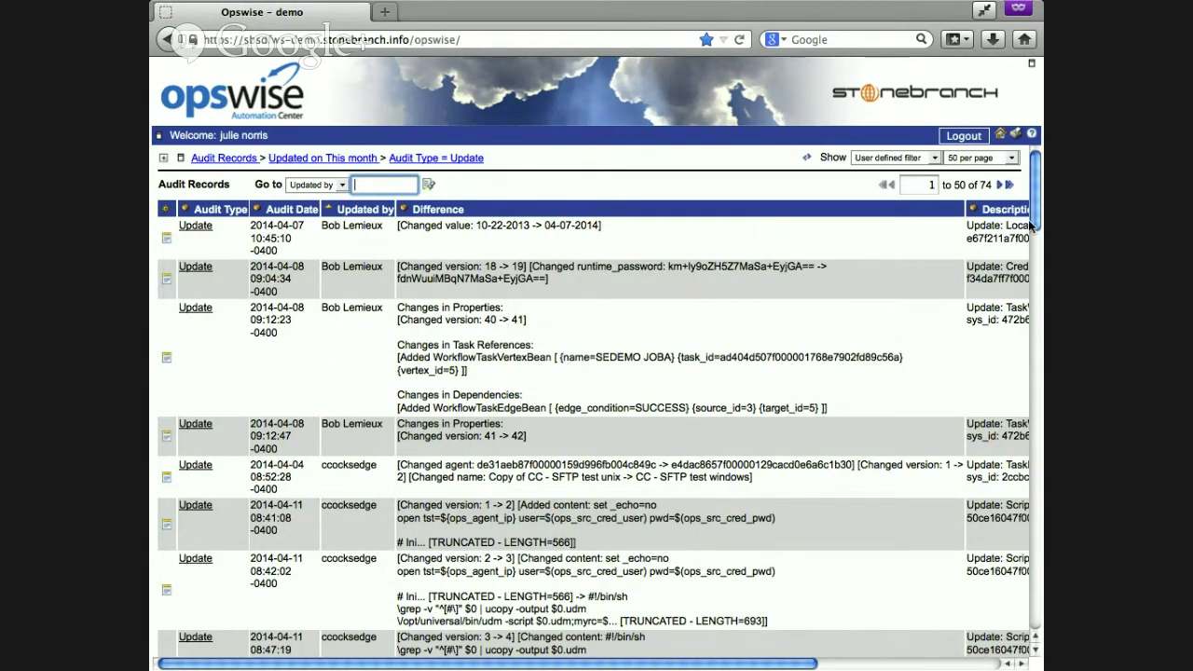
scroll(1038, 217, down, 5)
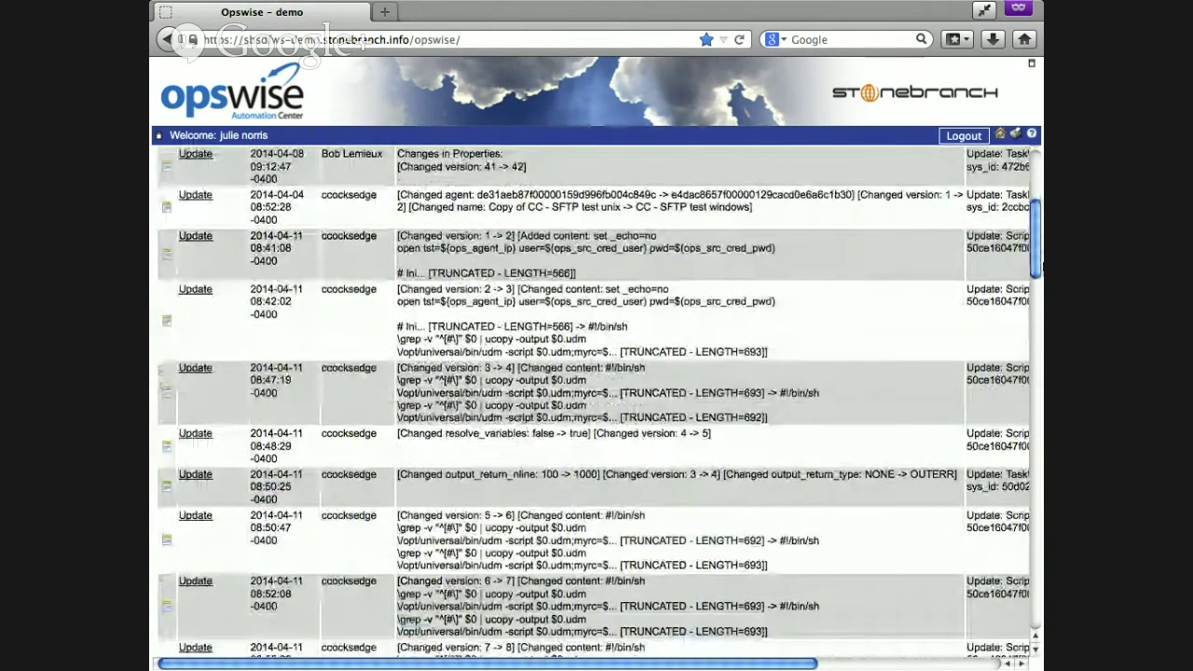
scroll(1038, 216, down, 12)
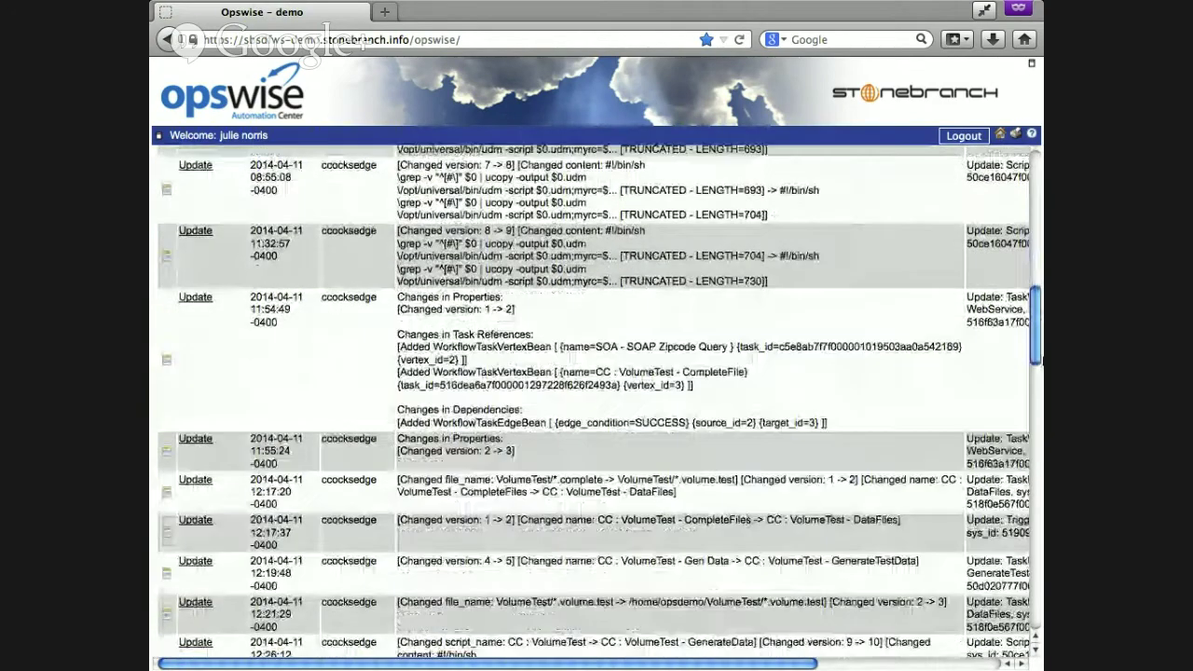
scroll(1038, 216, down, 3)
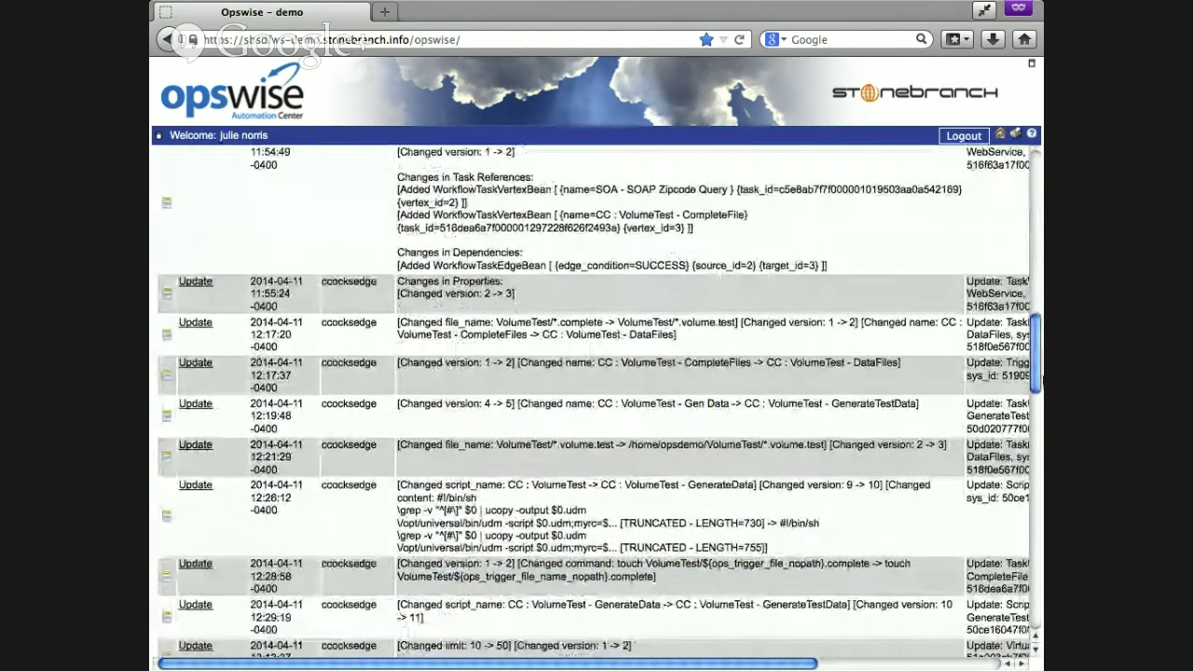
scroll(596, 401, down, 4)
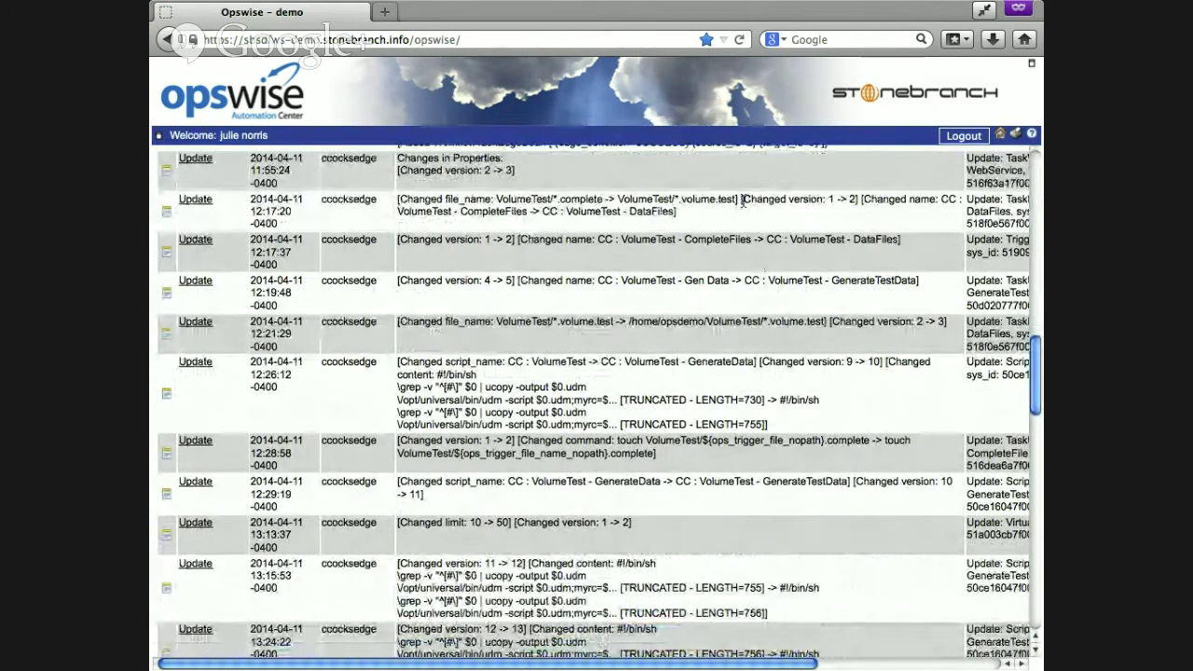
drag(741, 201, 851, 201)
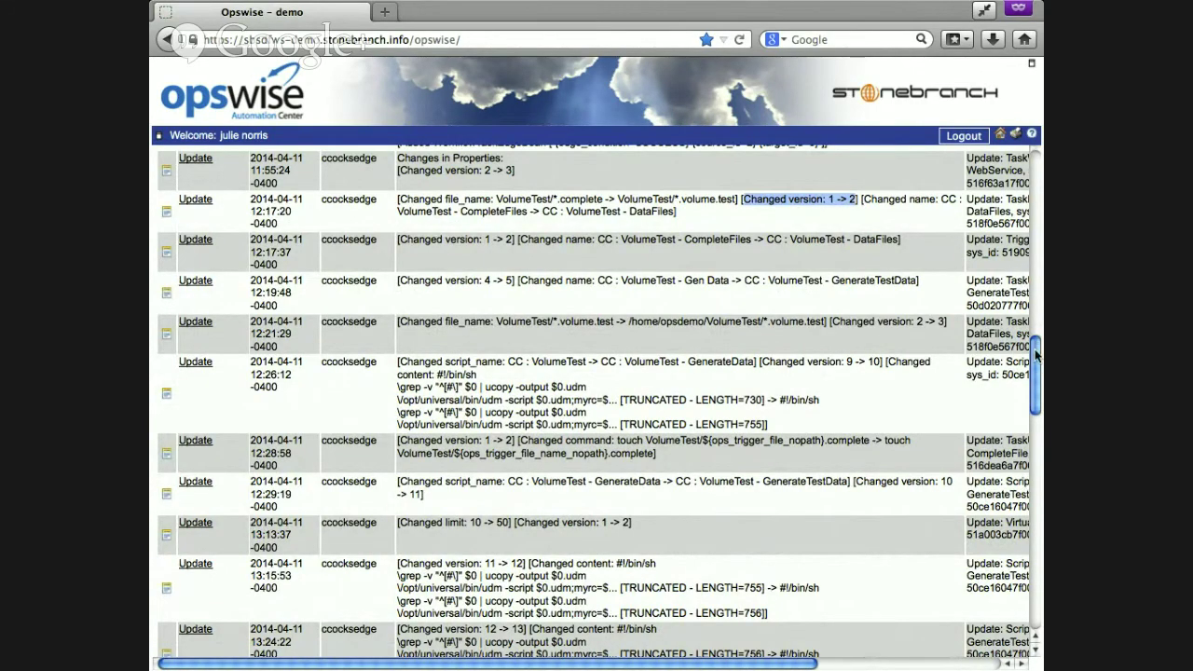
scroll(1030, 286, up, 1)
scroll(1030, 287, up, 10)
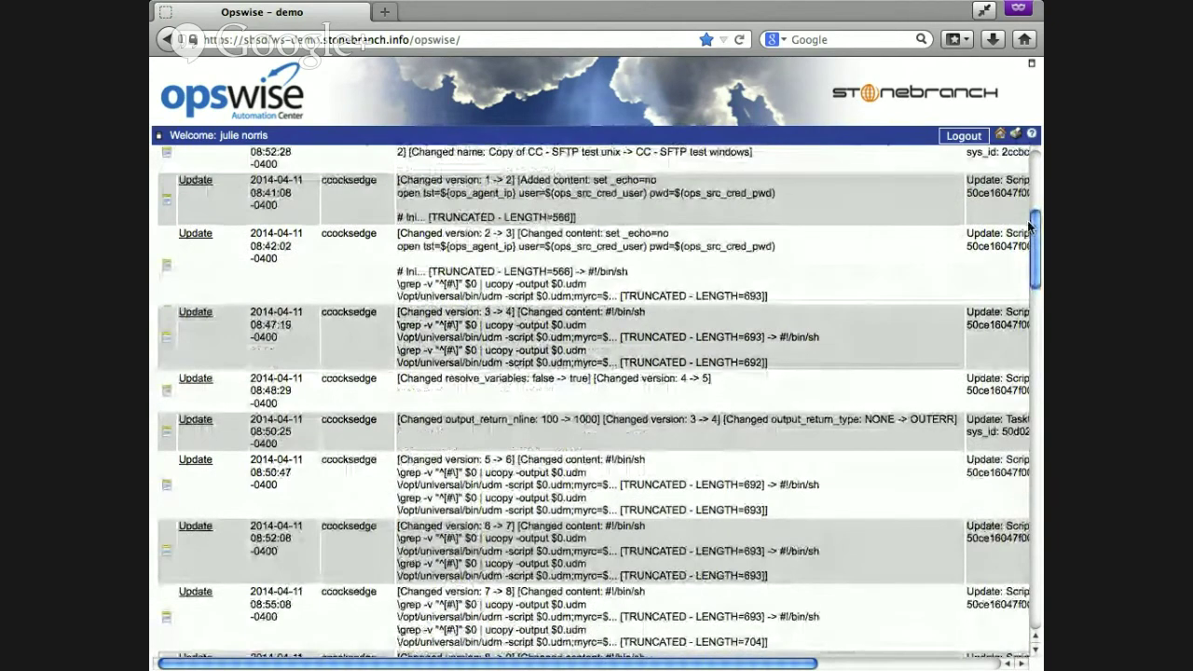
scroll(1029, 224, up, 1)
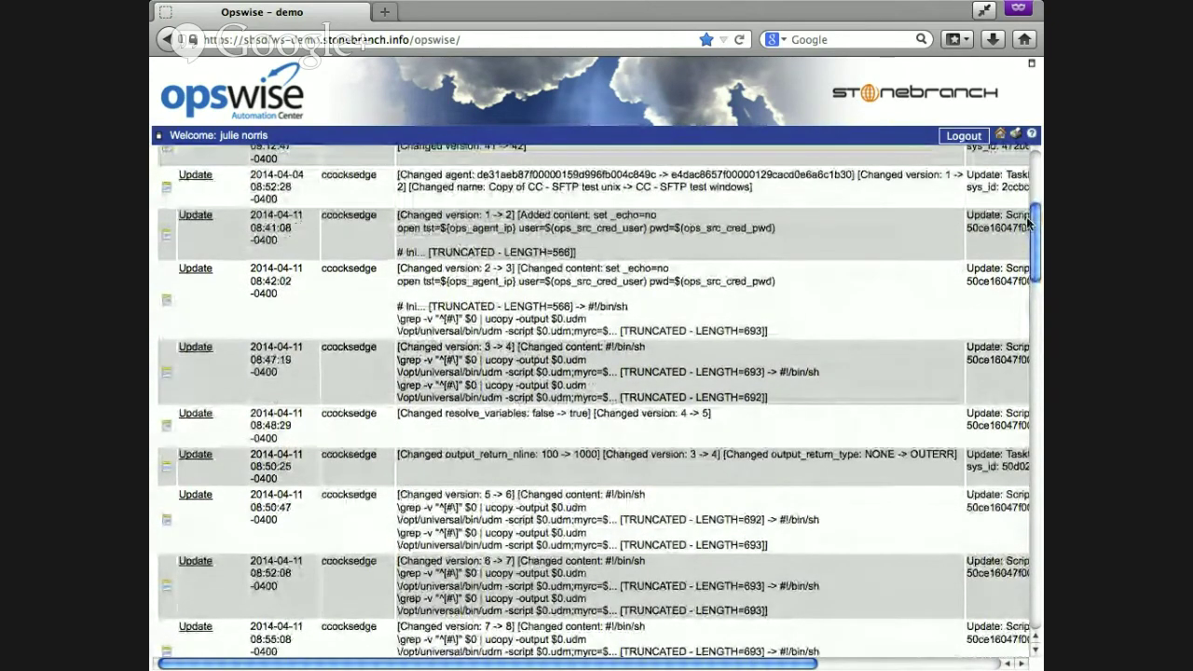
scroll(1030, 222, up, 2)
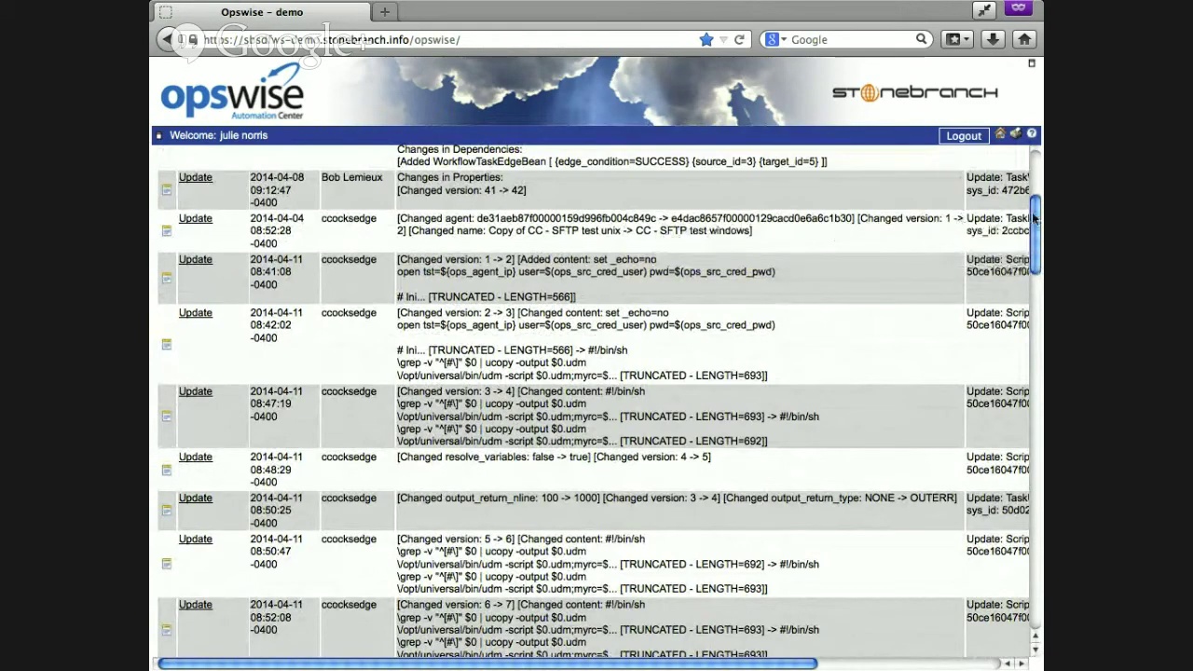
drag(1032, 228, 1041, 502)
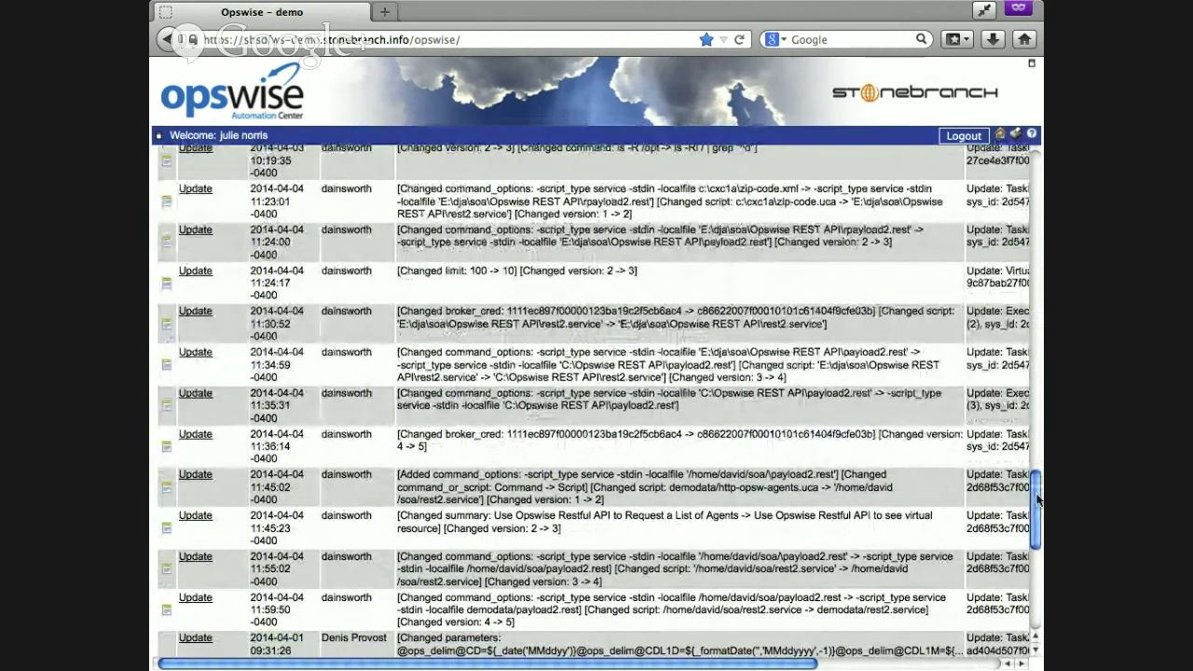
- Sort the audit records by audit date with the newest first
scroll(1035, 463, up, 15)
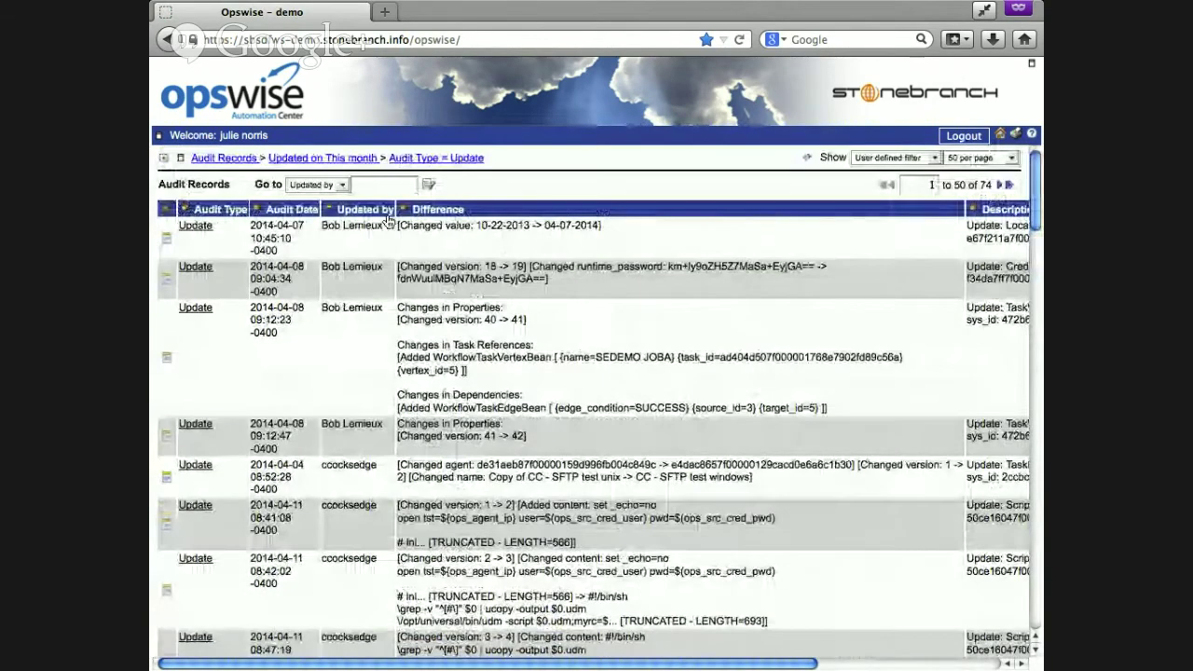
click(291, 210)
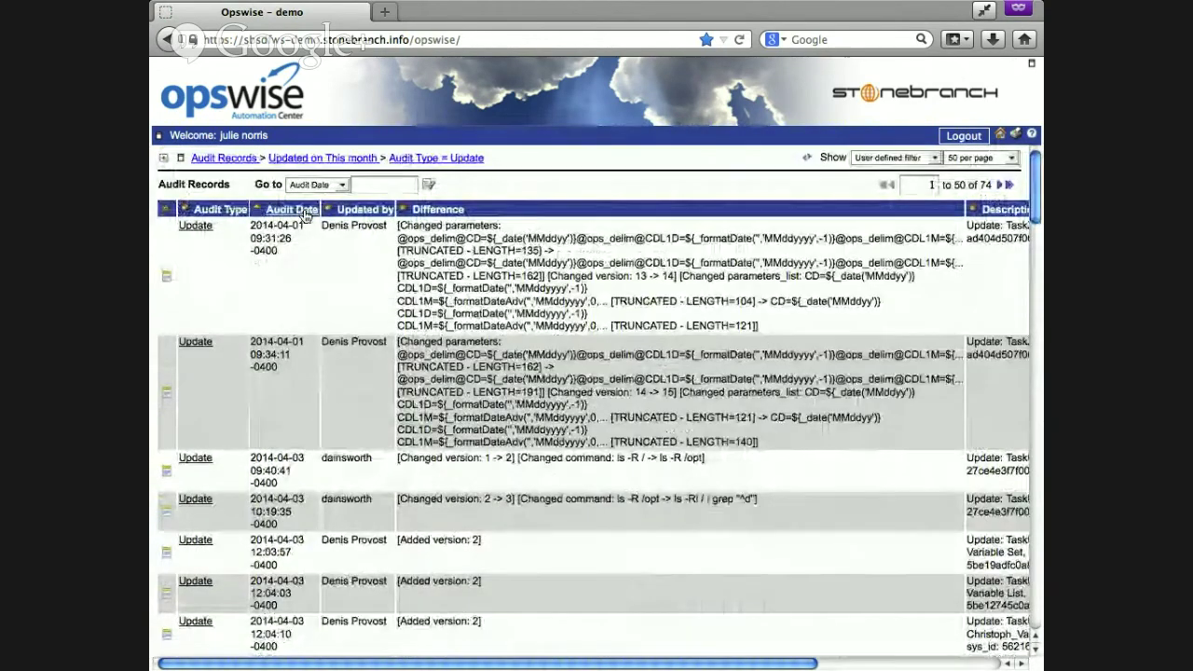
click(300, 210)
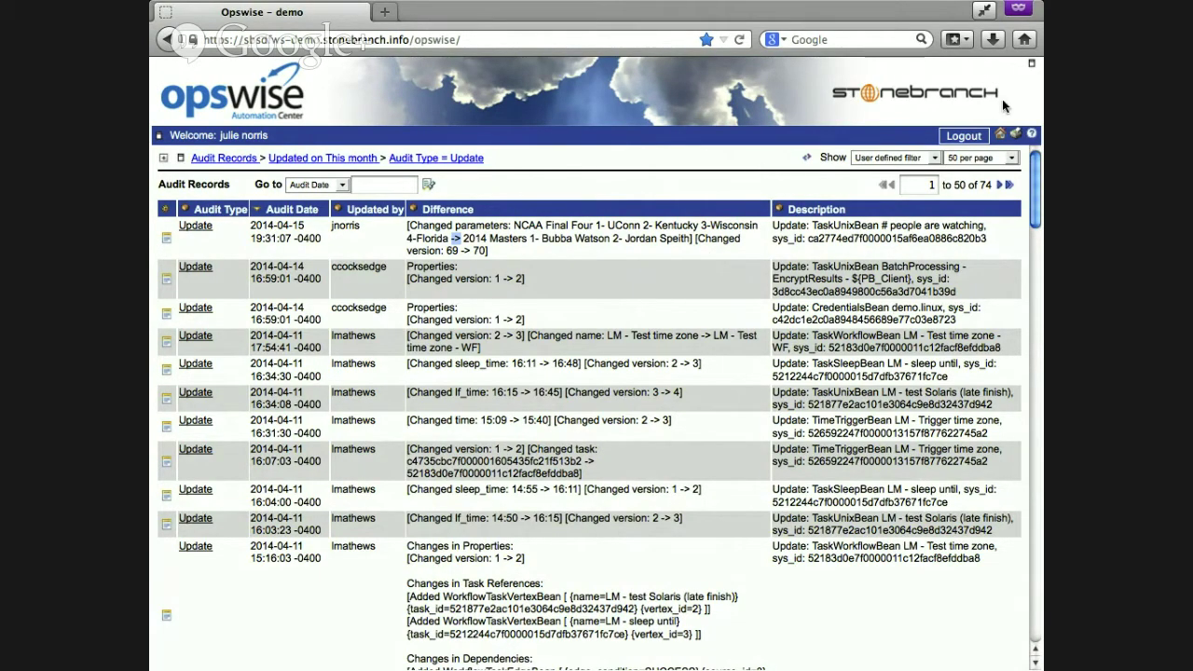
- Return to the home page, switch it to the Mobile Dashboard, and look through its charts down to Jobs that Fail the Most
click(1000, 136)
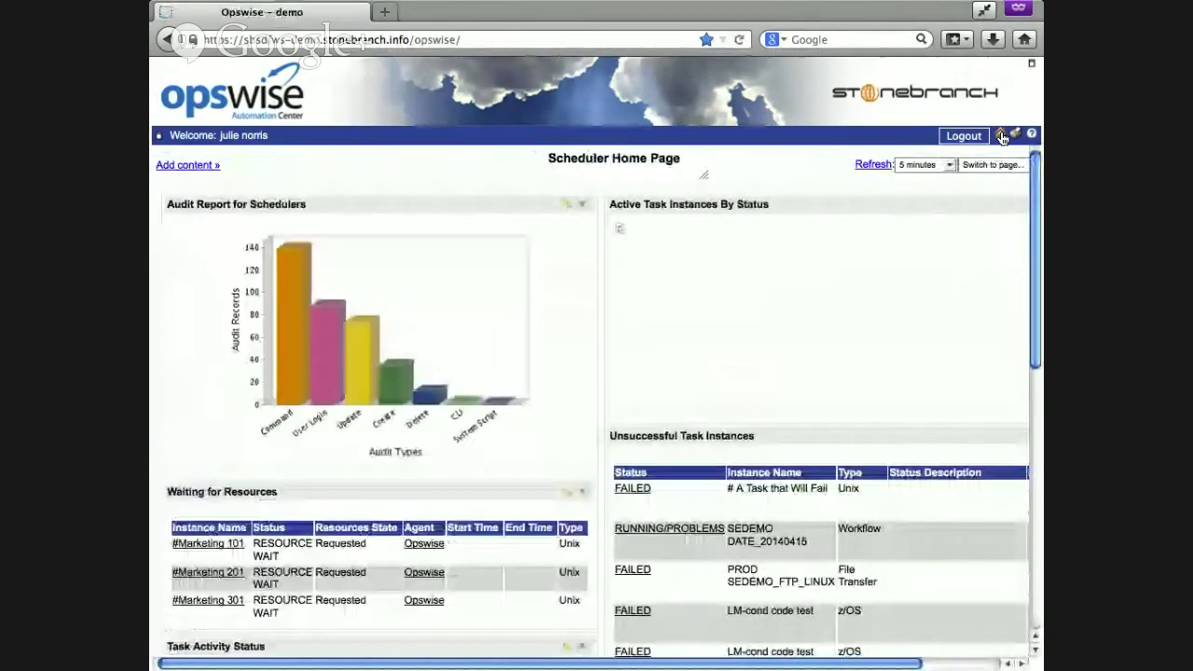
click(988, 165)
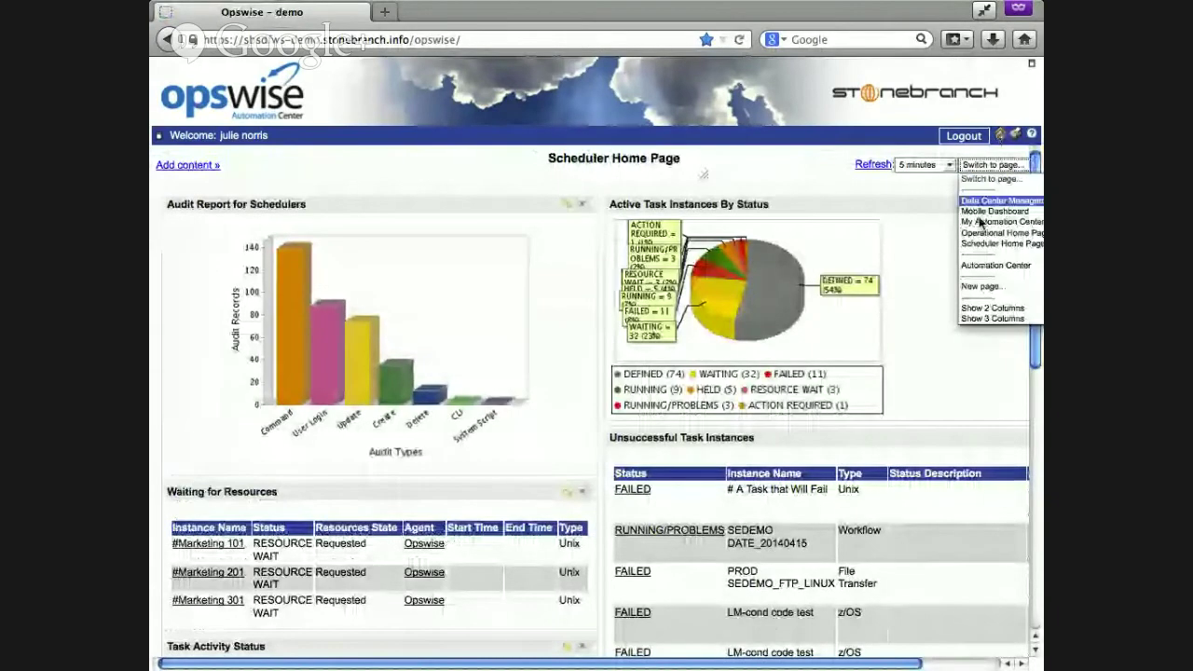
click(983, 211)
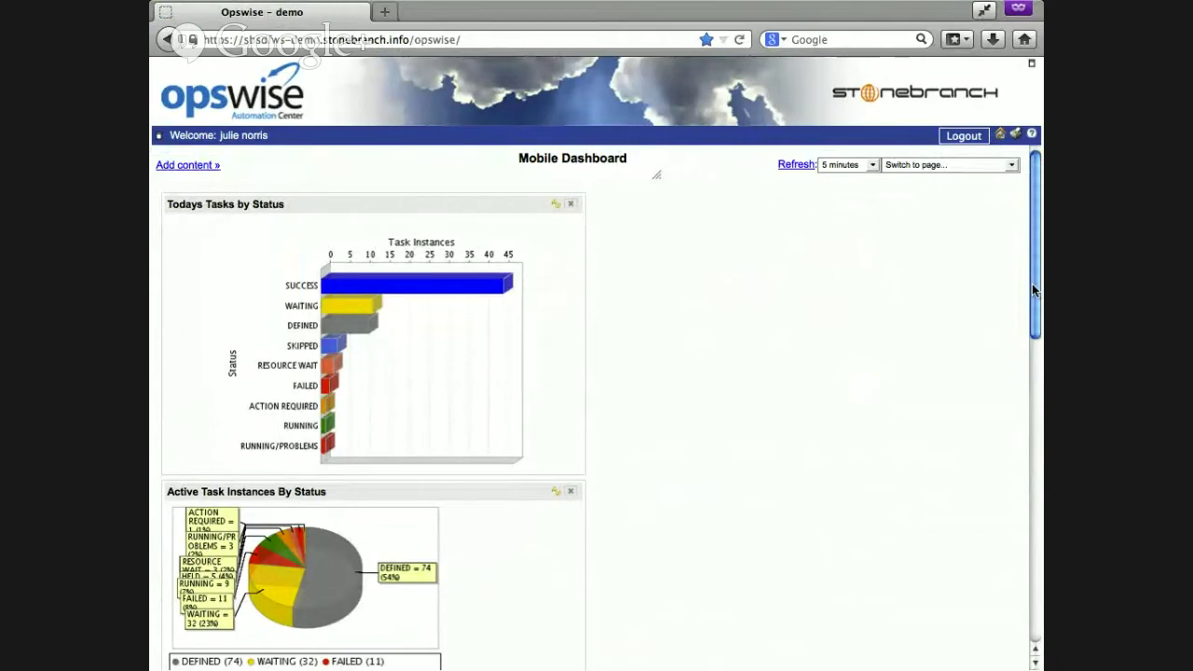
drag(1033, 291, 1040, 603)
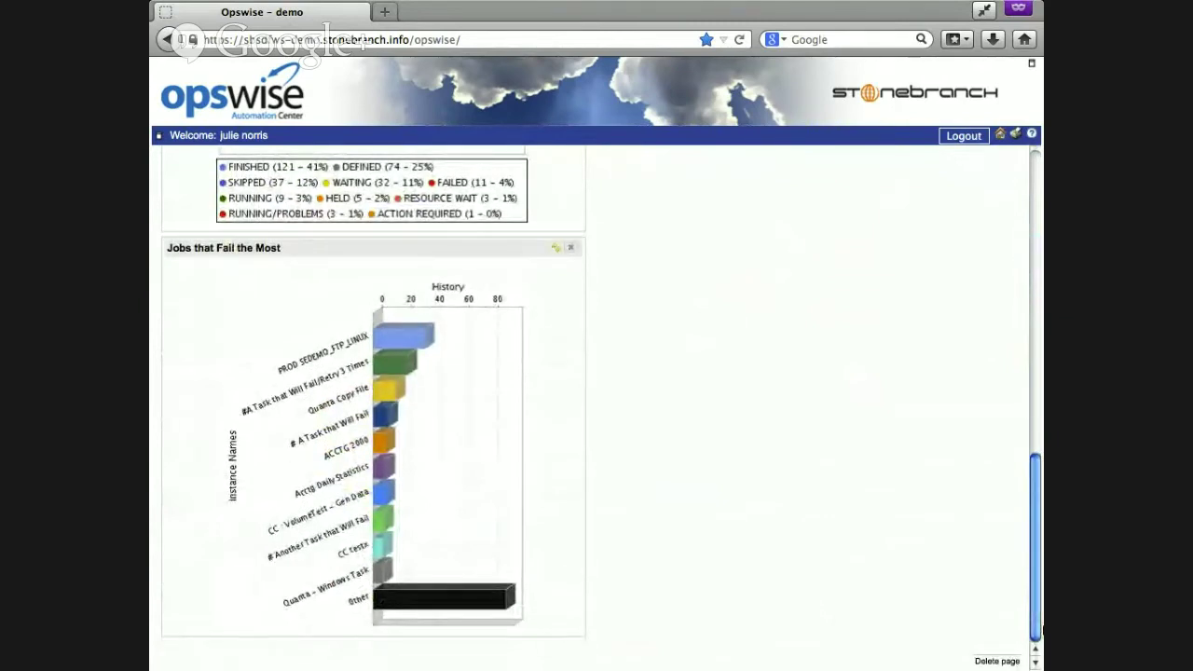
drag(1041, 626, 1007, 252)
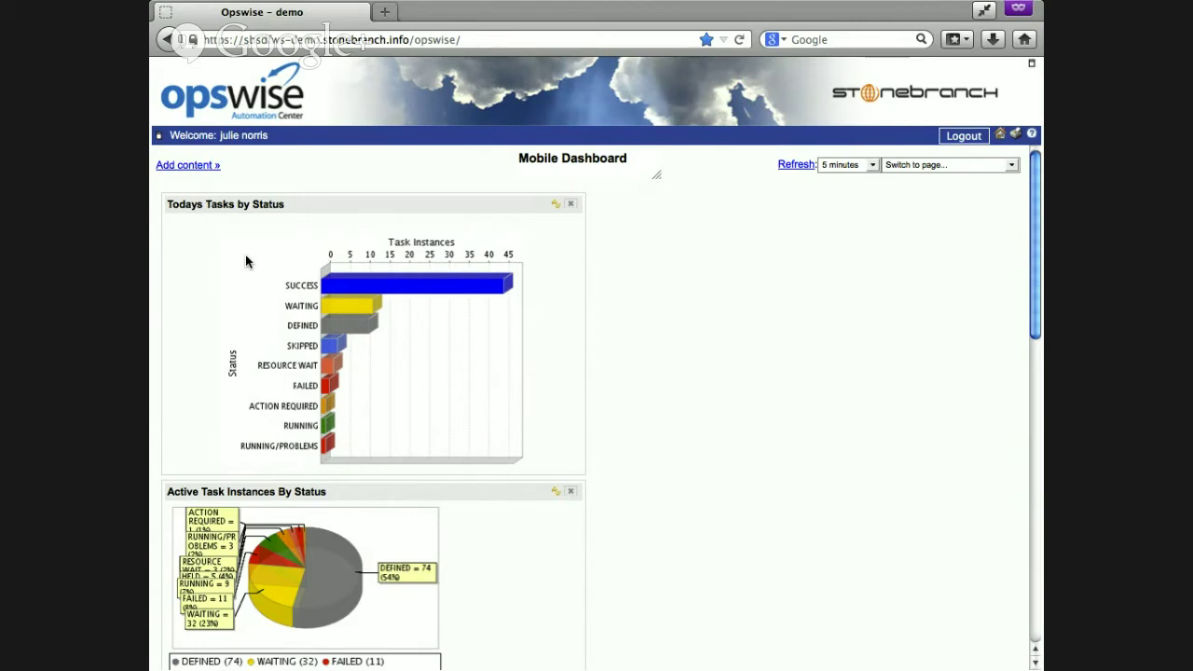
- Show the navigation pane, look through its trigger and task types, and open the Linux/Unix Tasks list
click(159, 139)
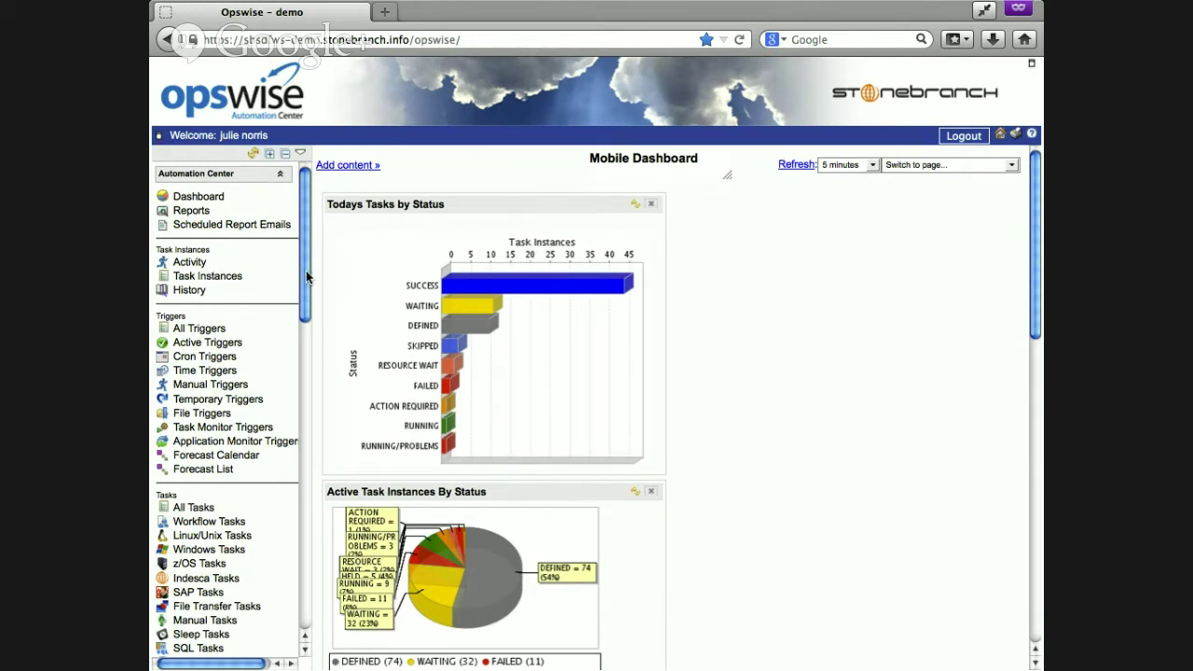
scroll(309, 281, down, 1)
drag(307, 282, 314, 328)
scroll(313, 328, down, 2)
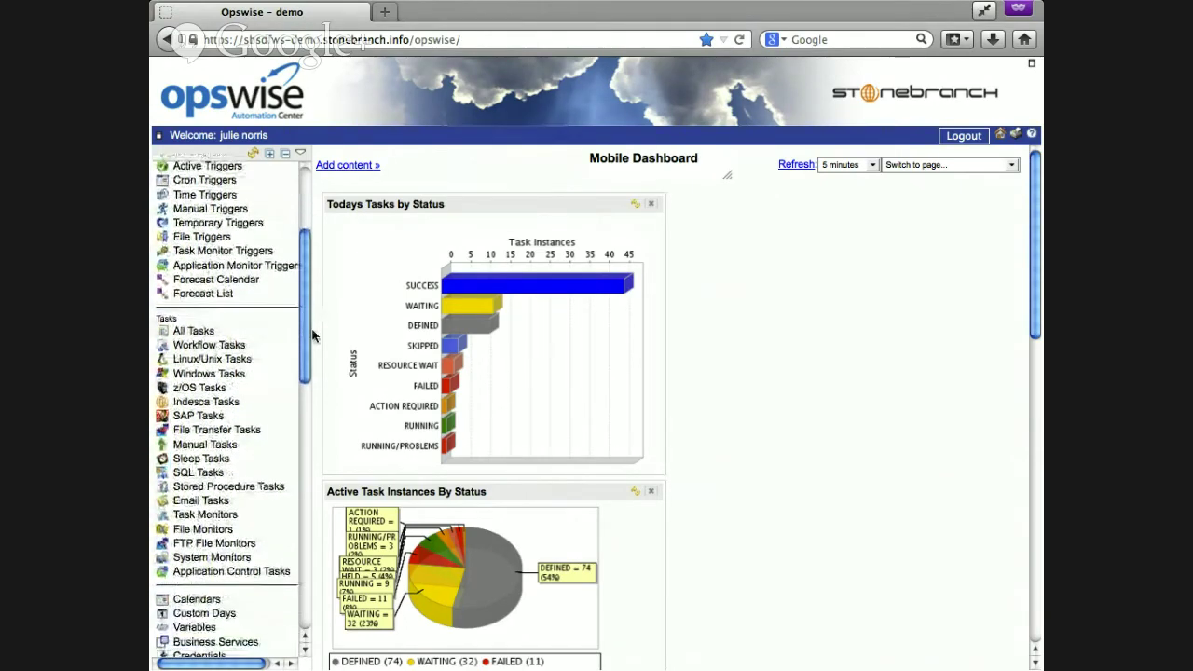
scroll(314, 326, up, 1)
scroll(313, 326, up, 1)
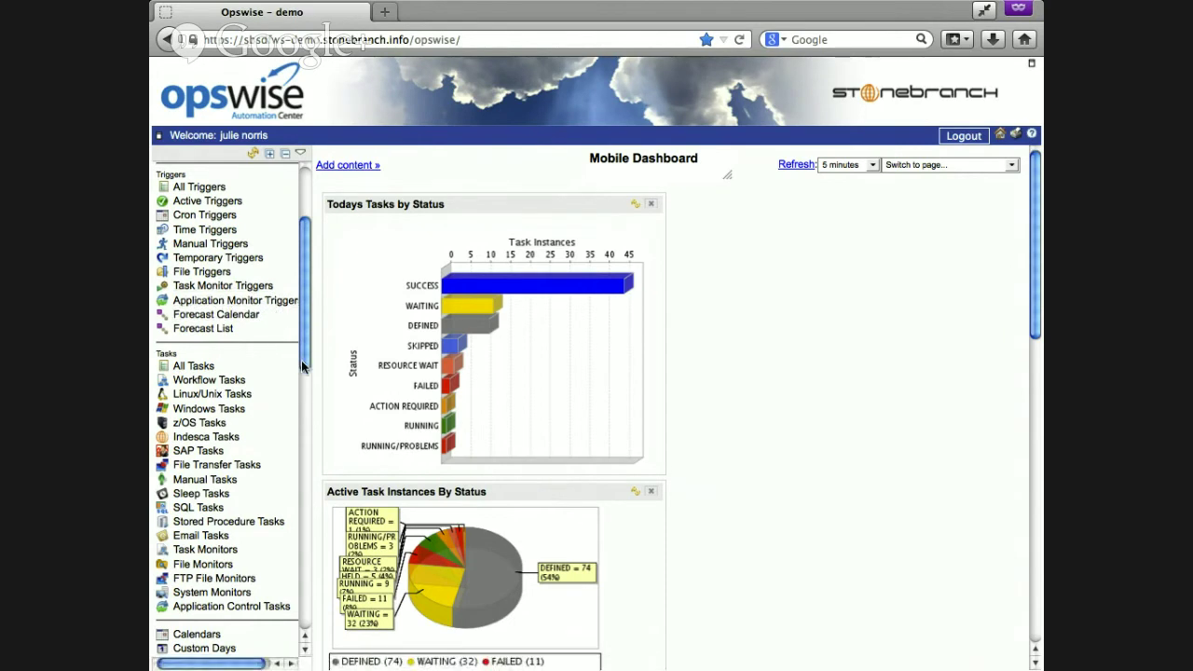
scroll(317, 418, down, 3)
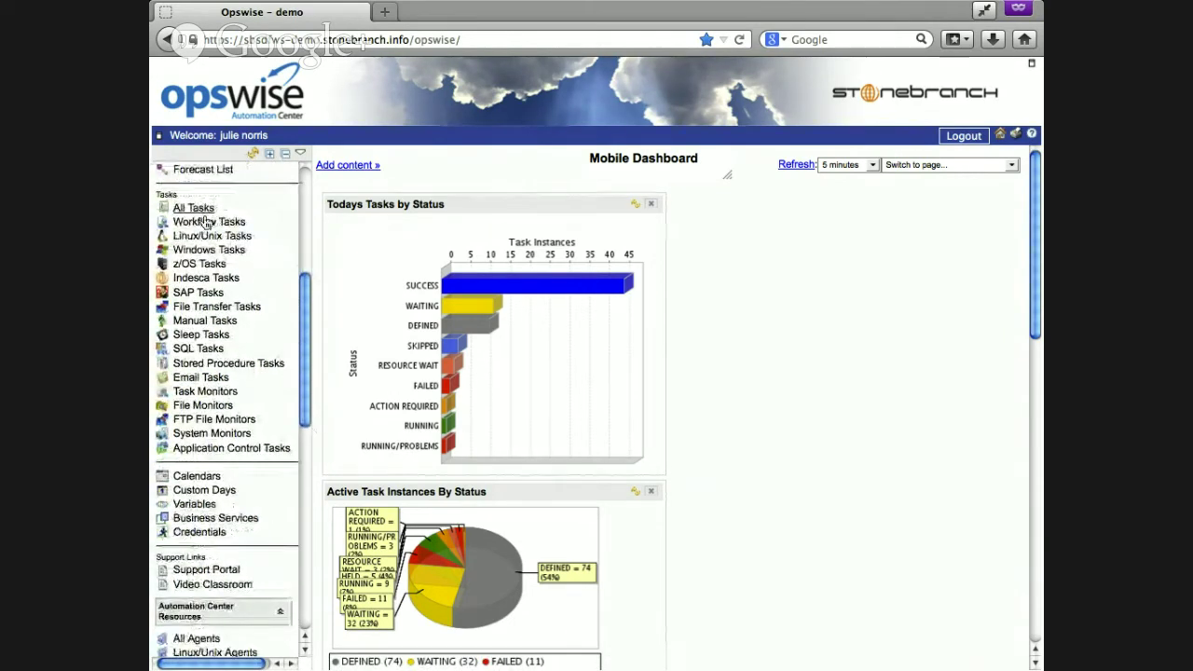
click(214, 239)
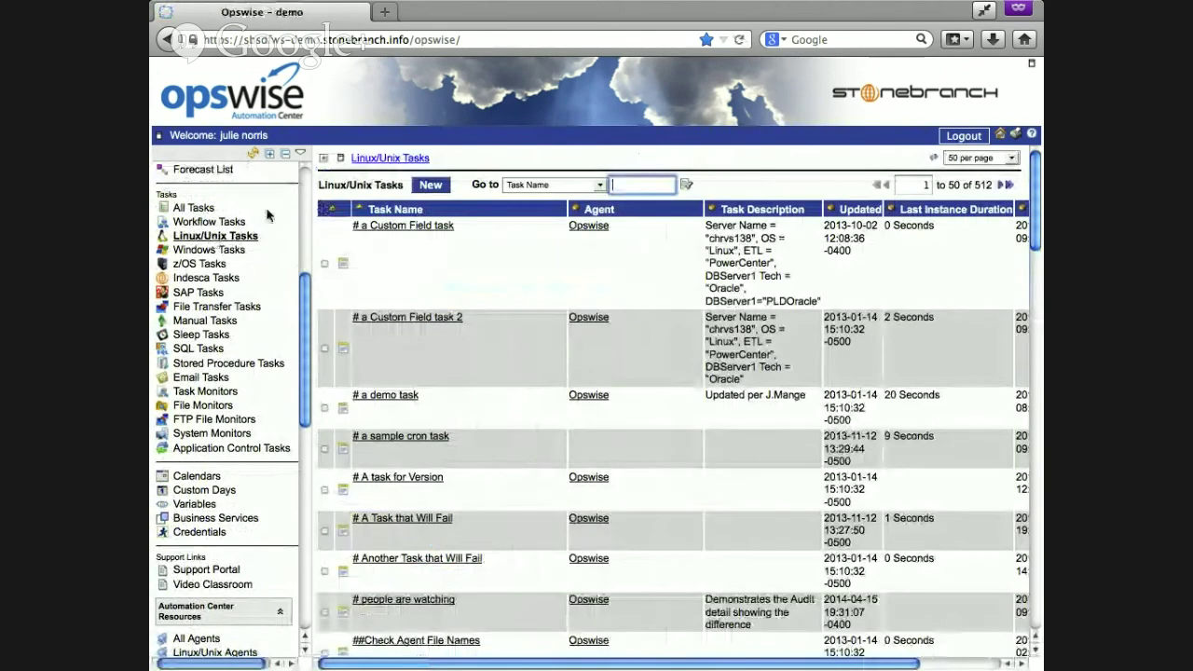
- Start a new Linux/Unix task and name it "Devops Demo"
click(431, 186)
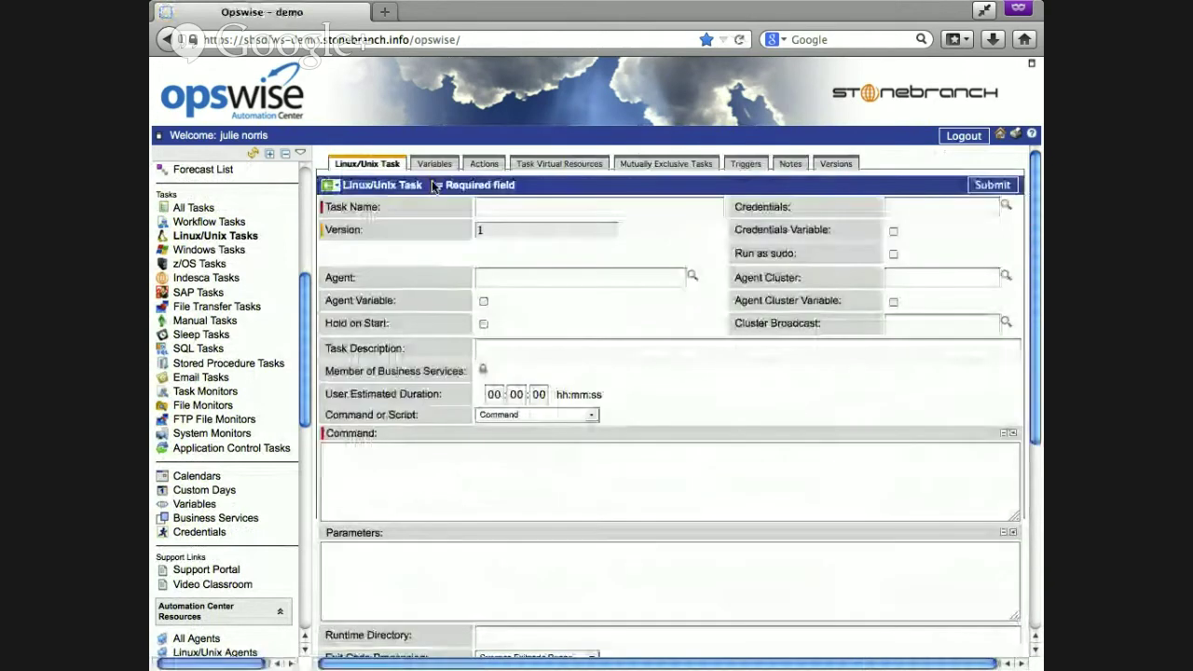
click(492, 207)
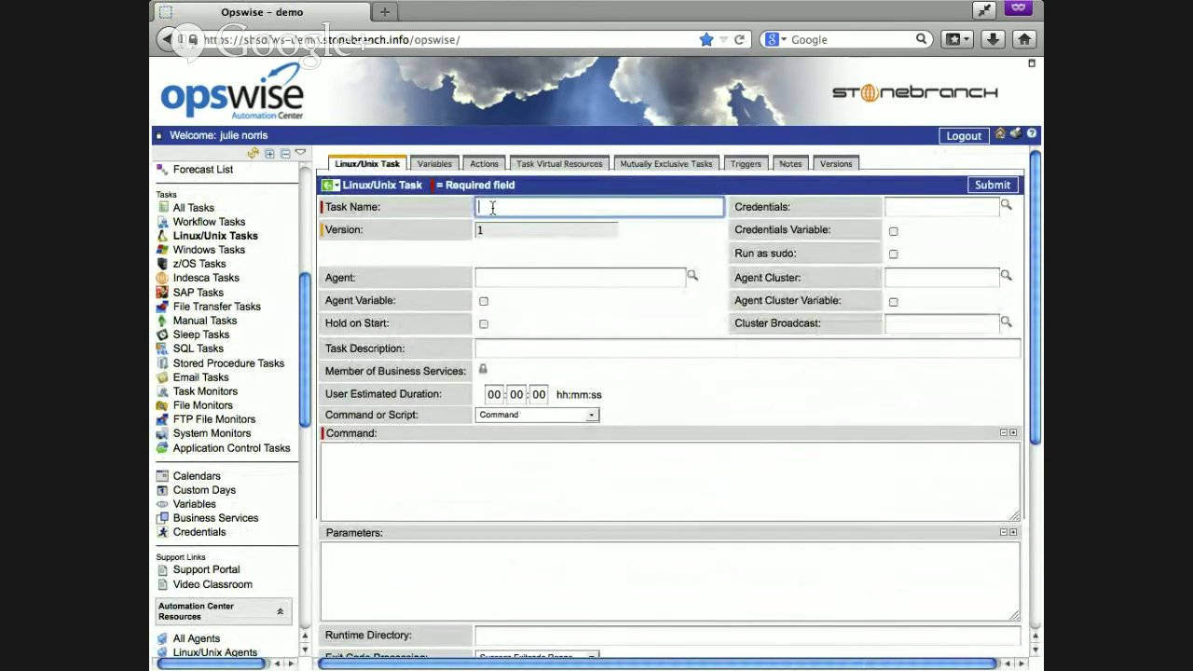
text(Devop)
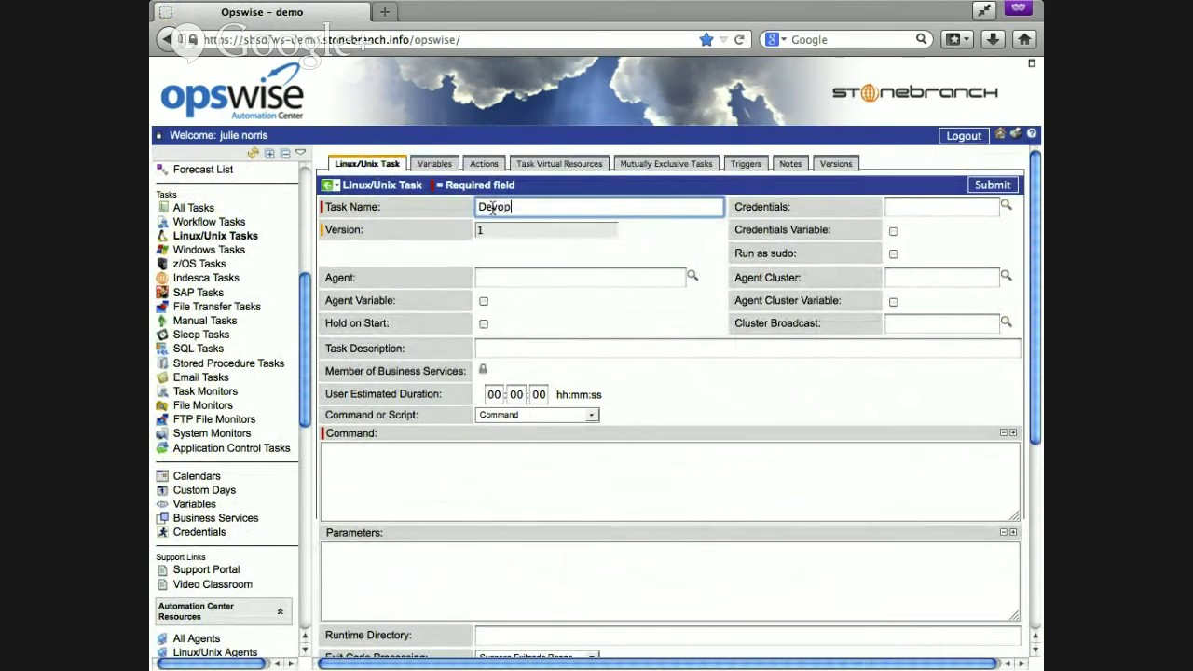
text(s Demo)
- Assign the Opswise agent to the task from the list of Linux/Unix agents
click(531, 277)
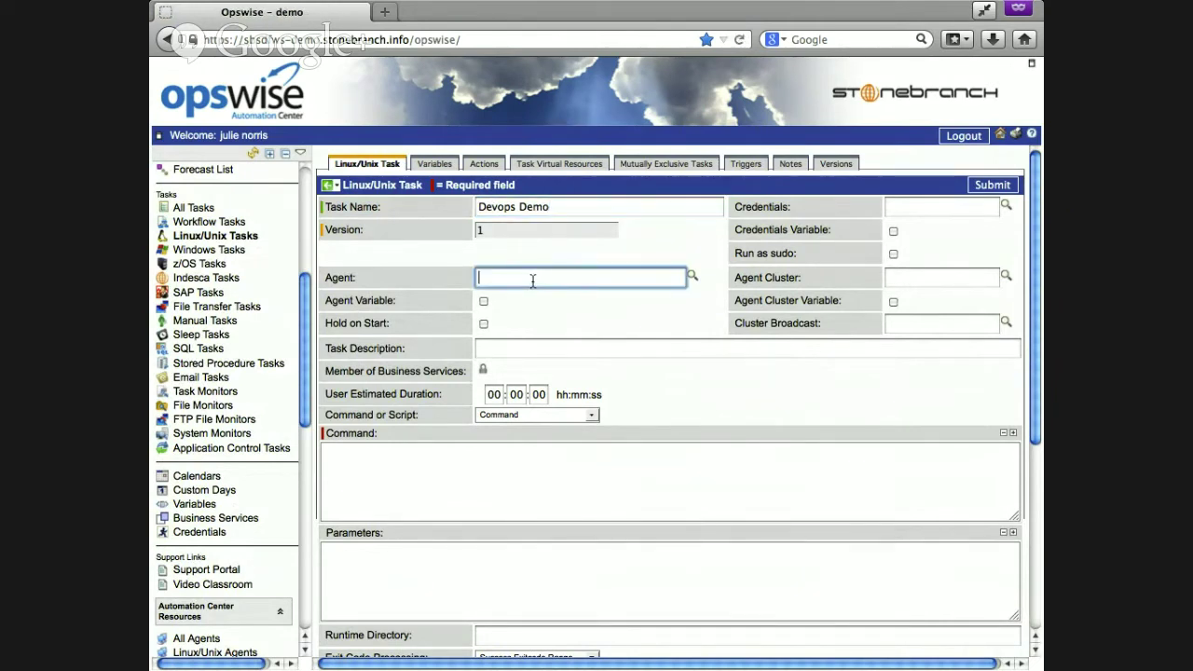
click(693, 277)
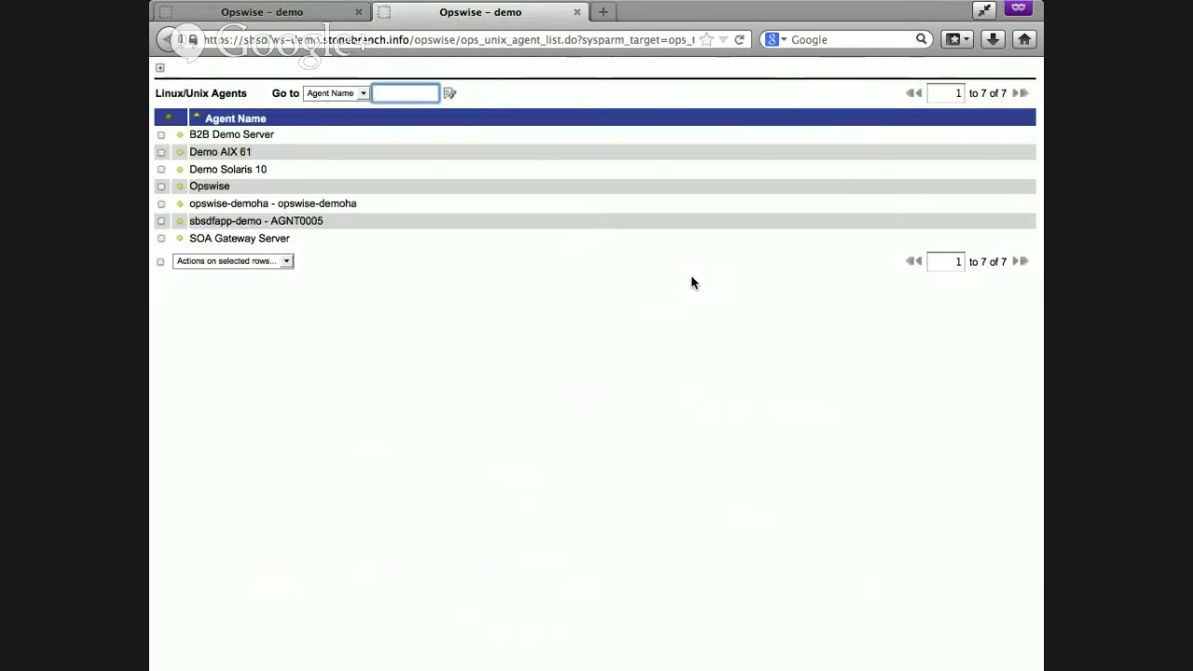
click(215, 187)
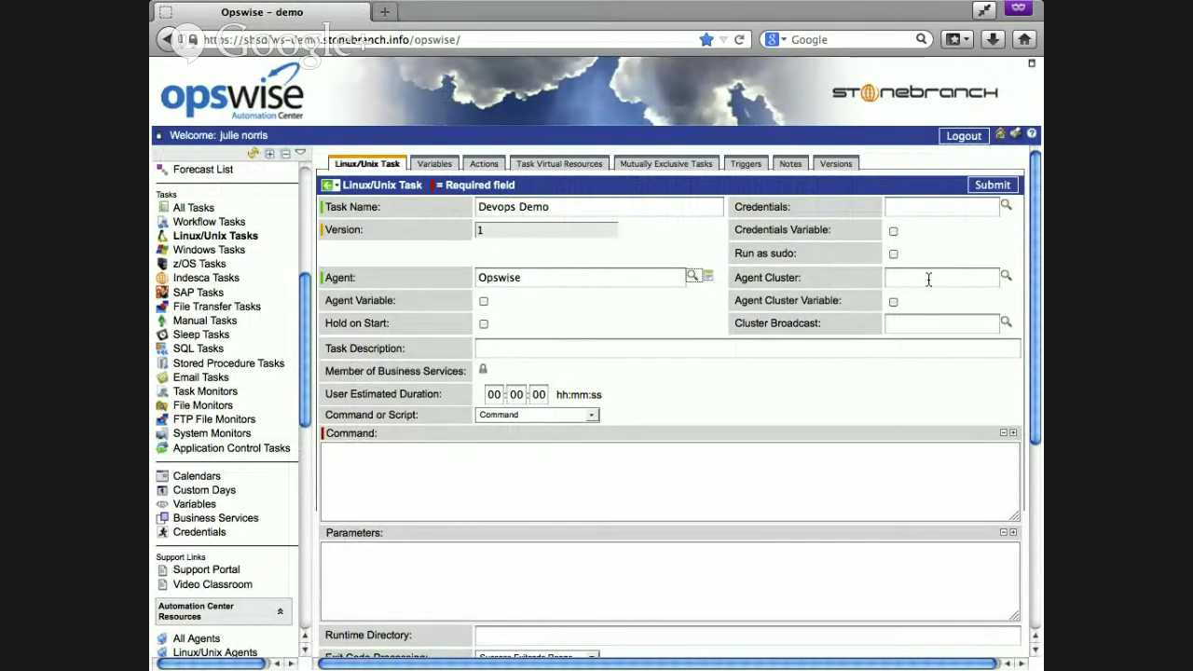
click(899, 322)
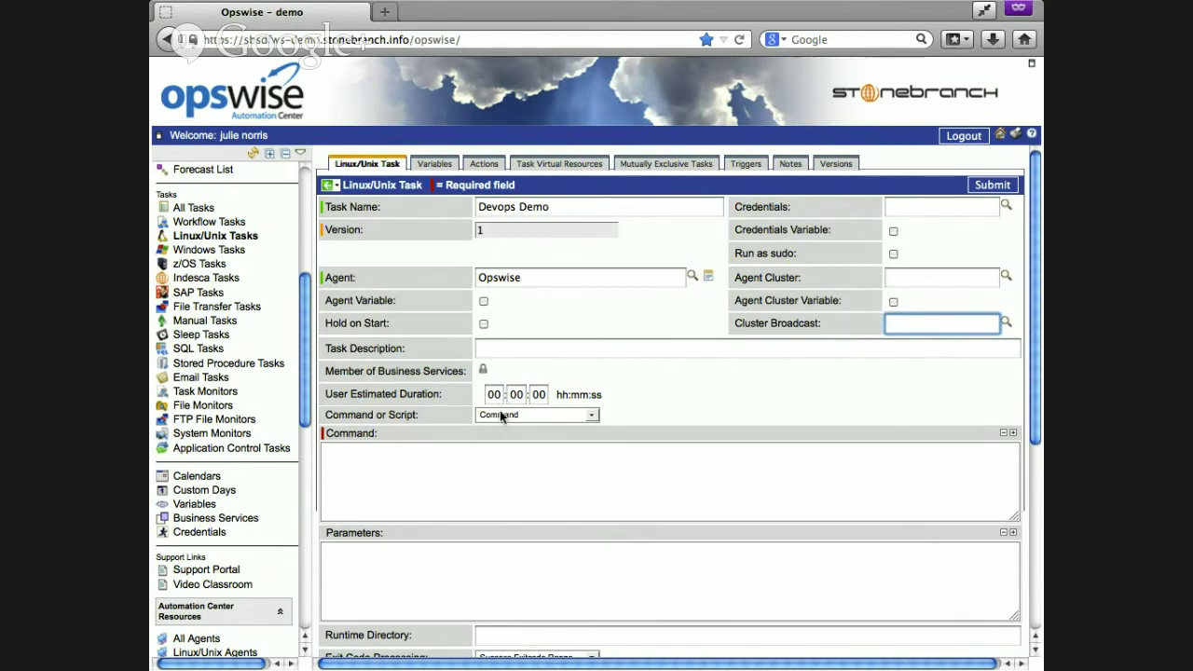
- Make the task run a script instead of a command and select daily_reports.sh as the script
click(593, 415)
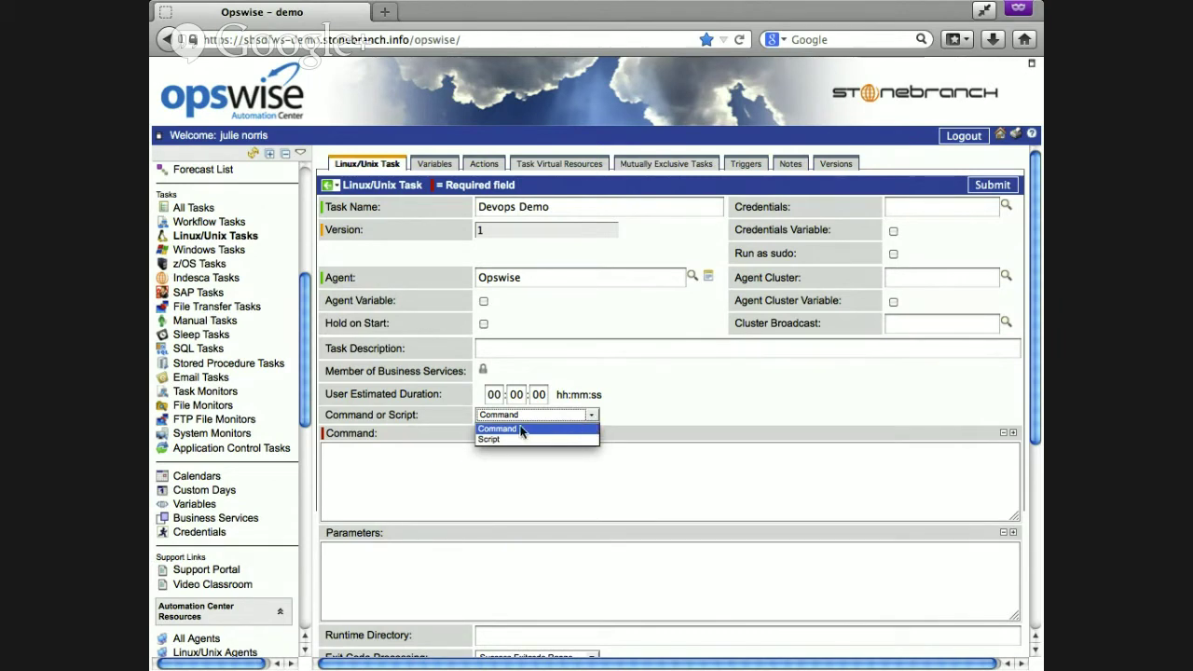
click(492, 440)
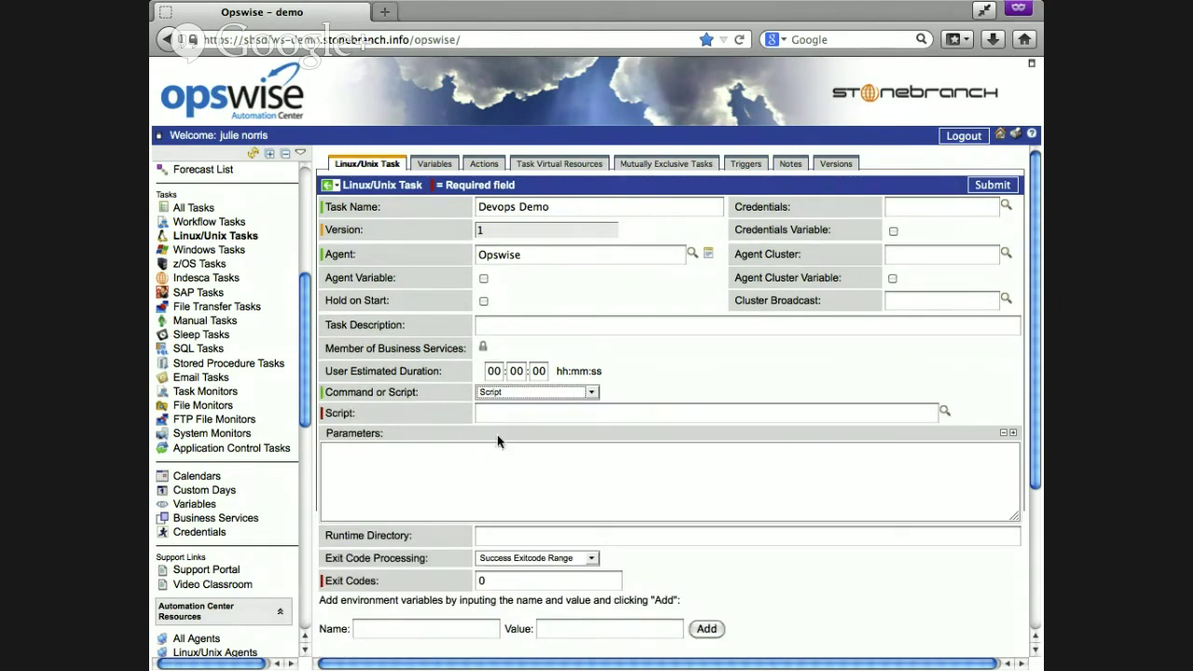
click(944, 411)
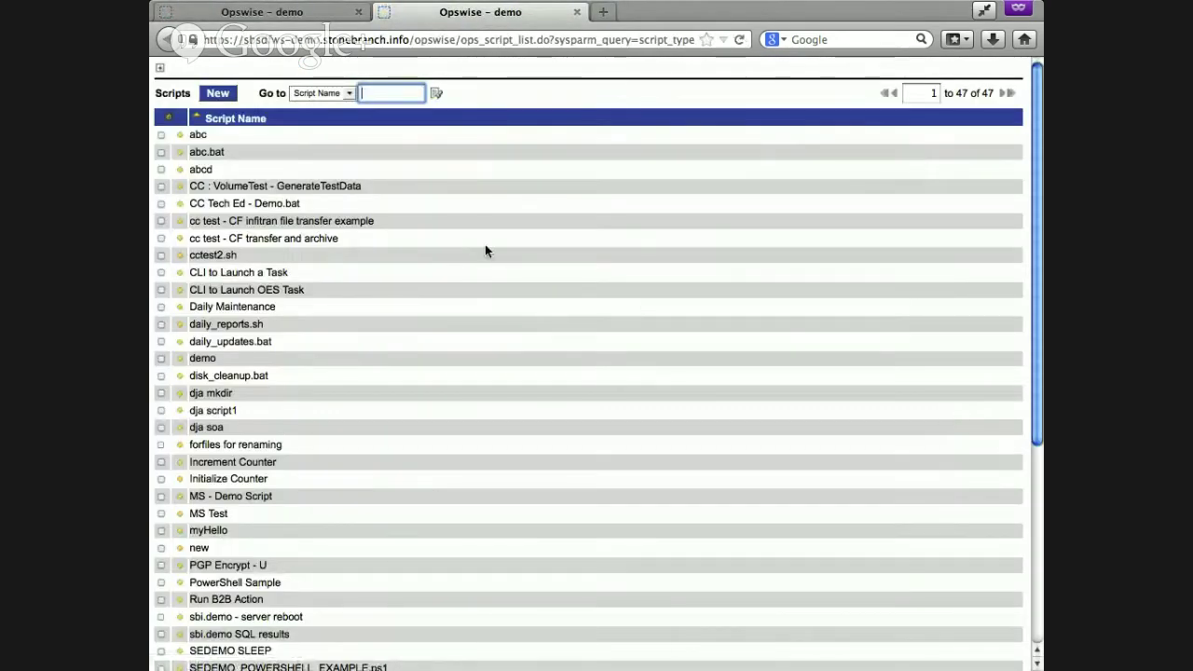
click(226, 328)
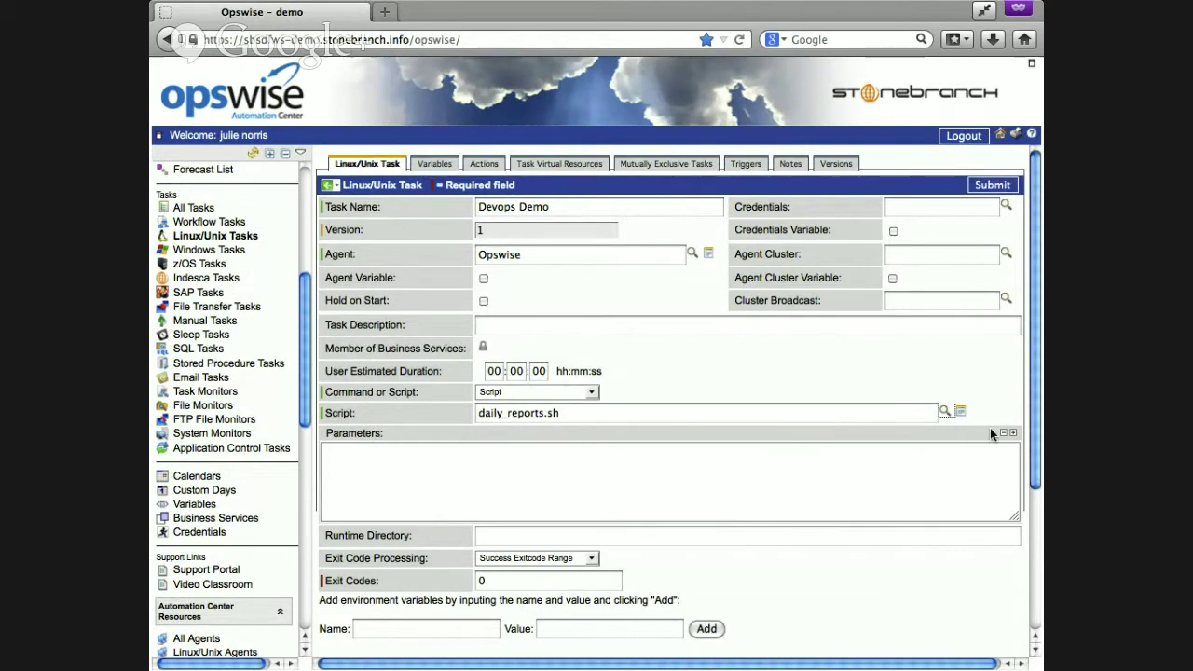
- Preview the details and content of the daily_reports.sh script from the task form
click(961, 414)
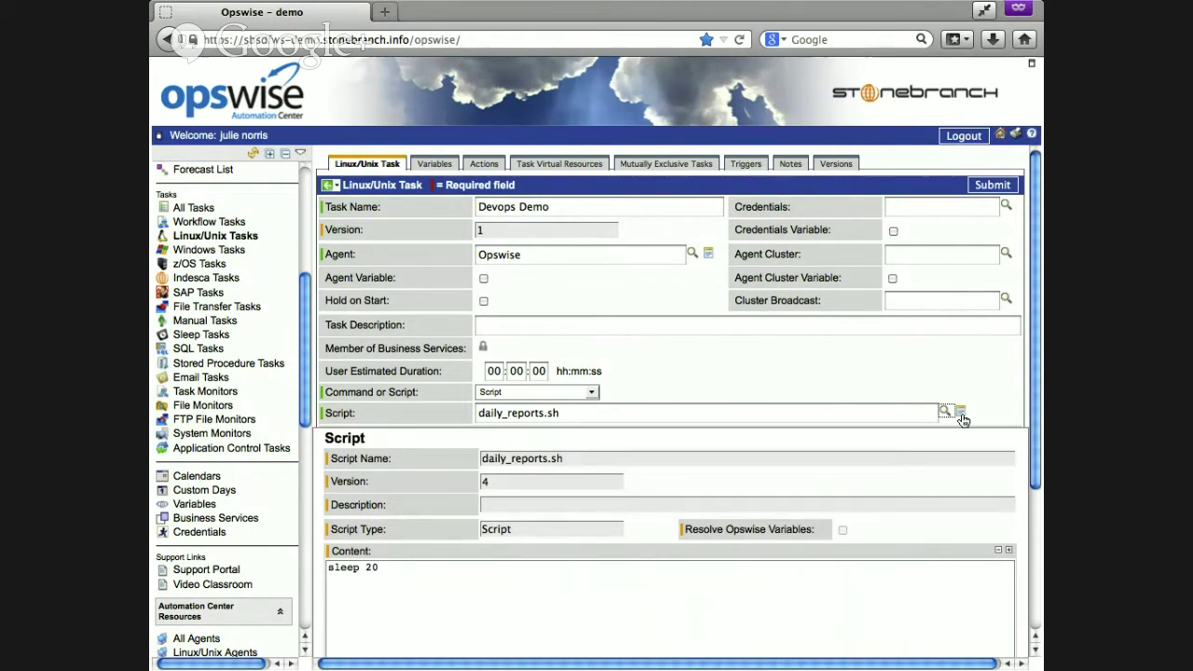
click(960, 416)
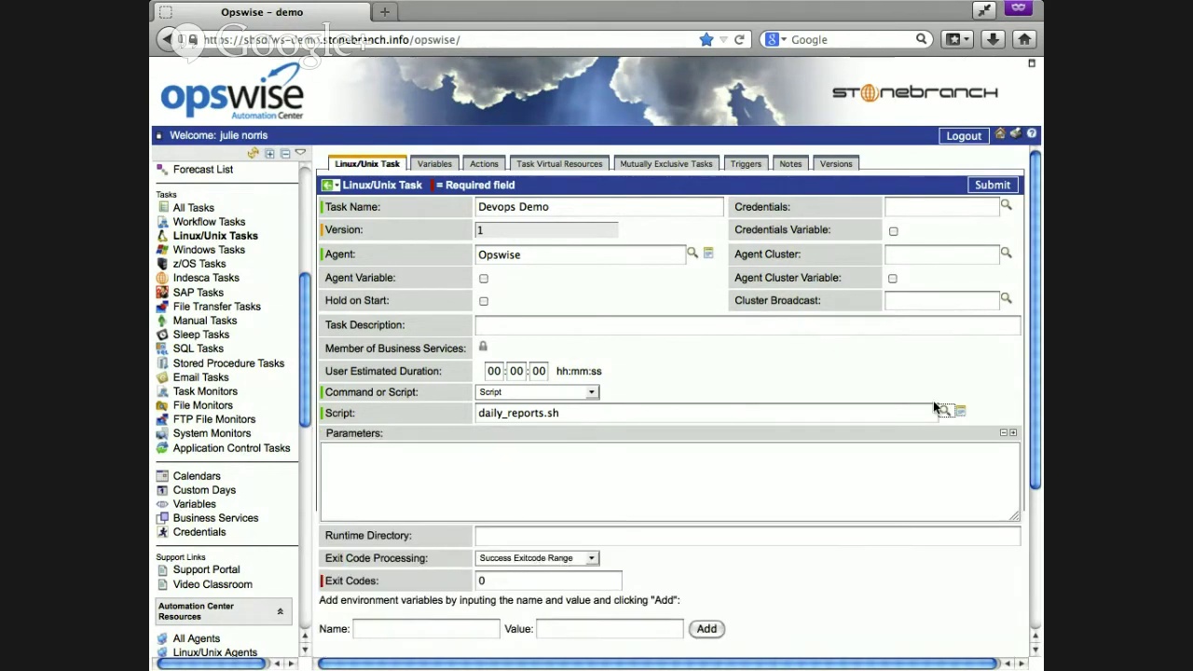
click(961, 416)
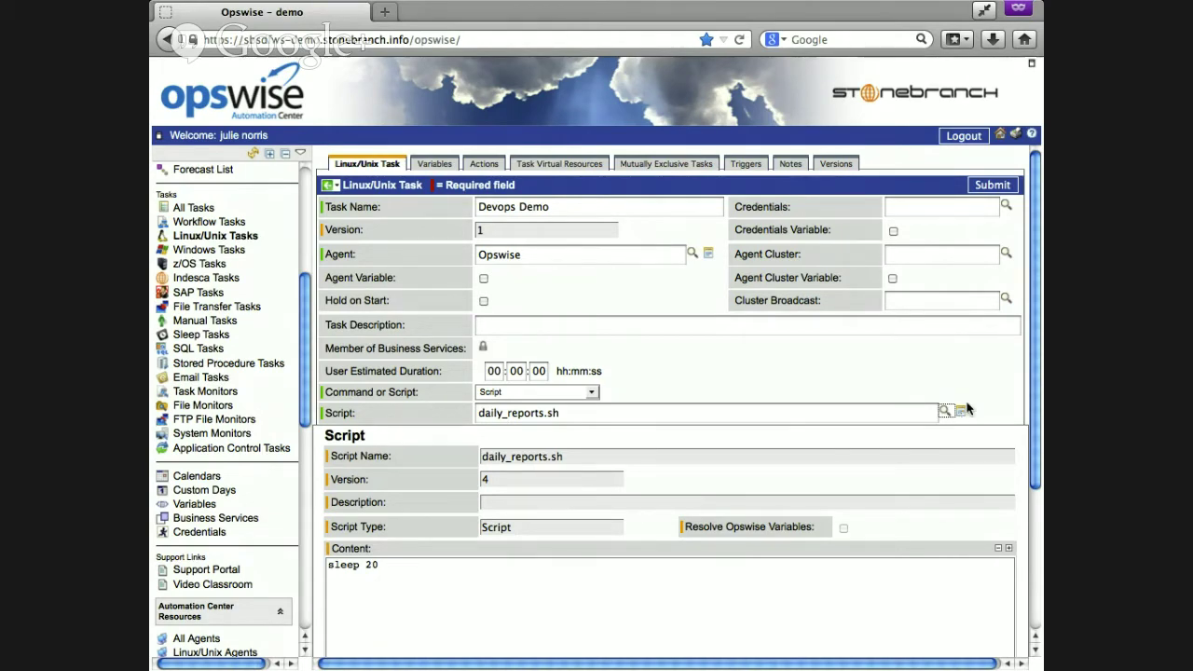
- Change the task's Exit Code Processing to Success Output Contains, leaving Scan Output For empty
scroll(1034, 391, down, 1)
scroll(601, 536, down, 3)
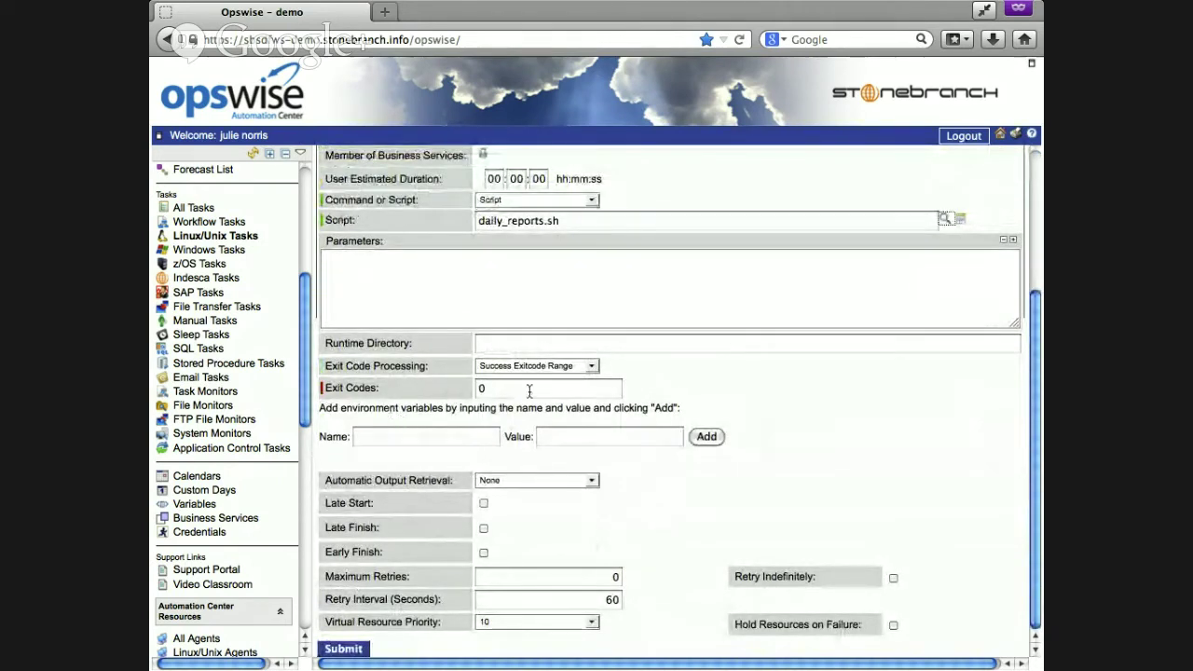
click(593, 368)
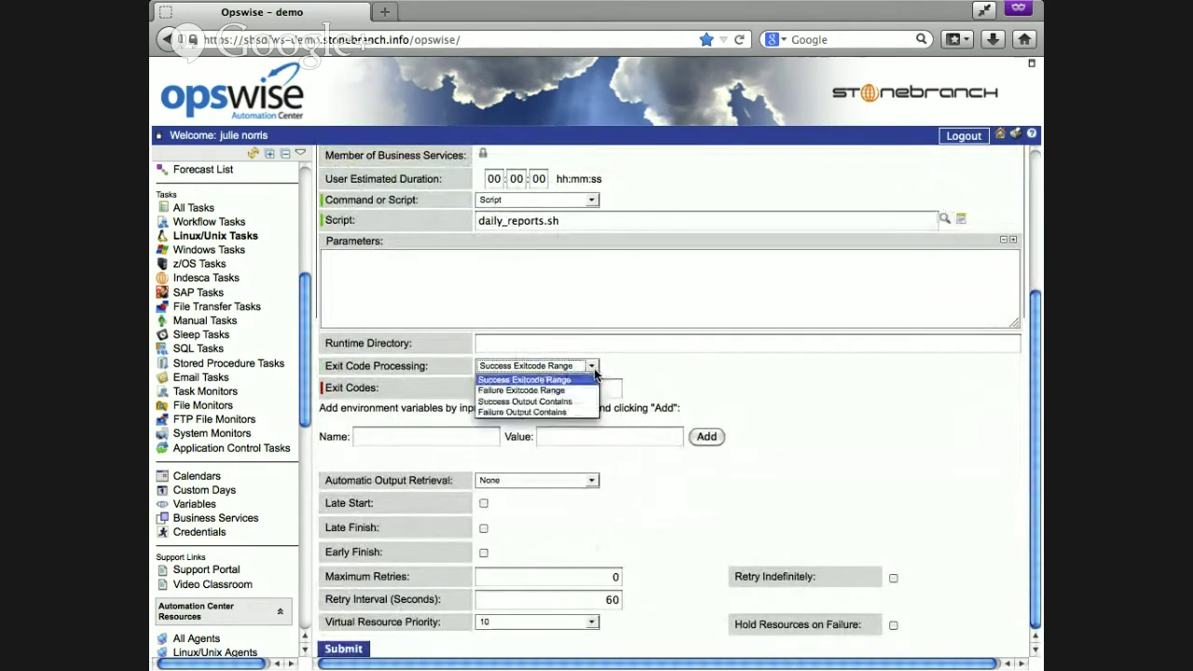
click(563, 401)
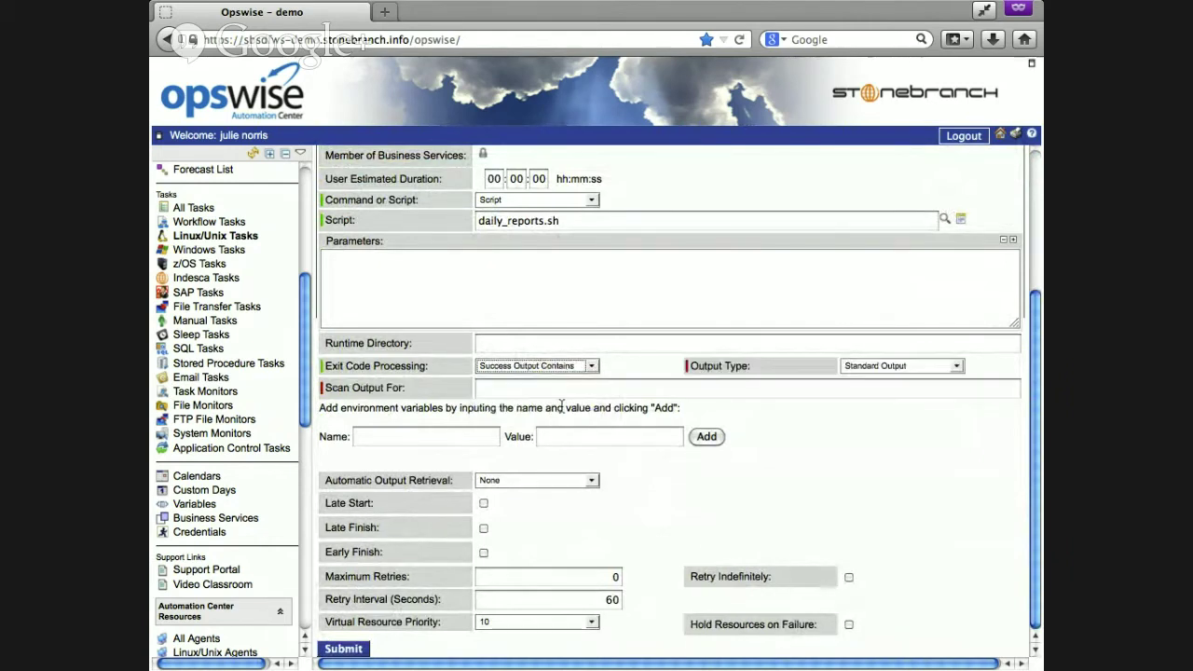
click(561, 391)
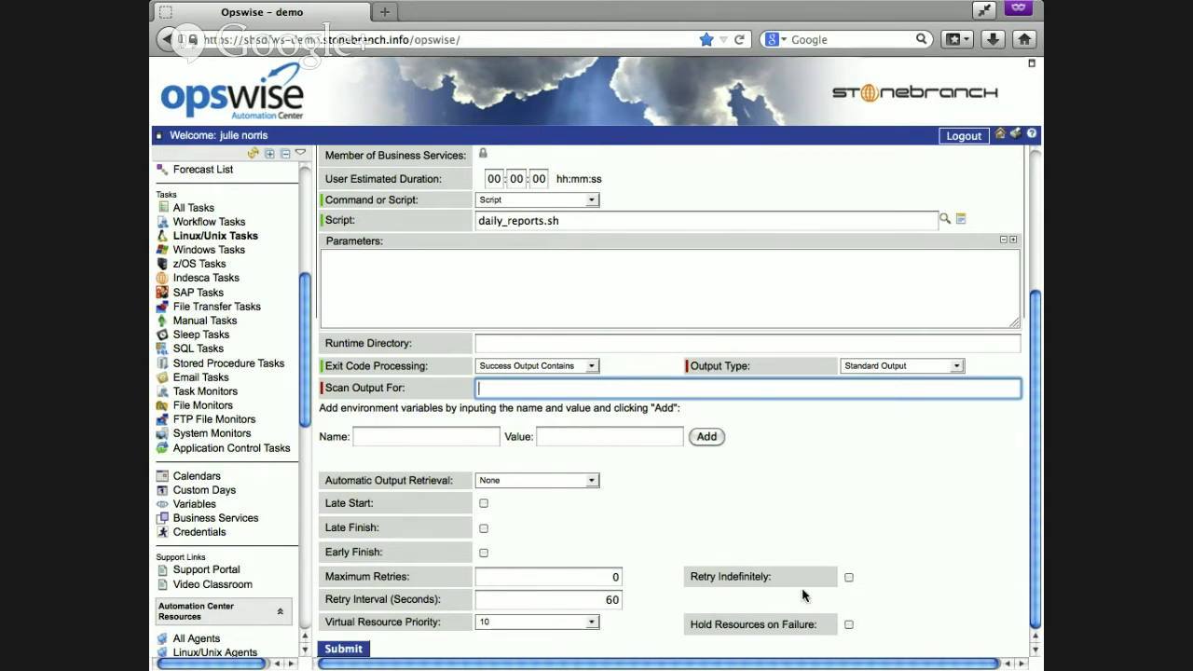
- Try to submit the task without a Scan Output For value and dismiss the alert
click(1033, 275)
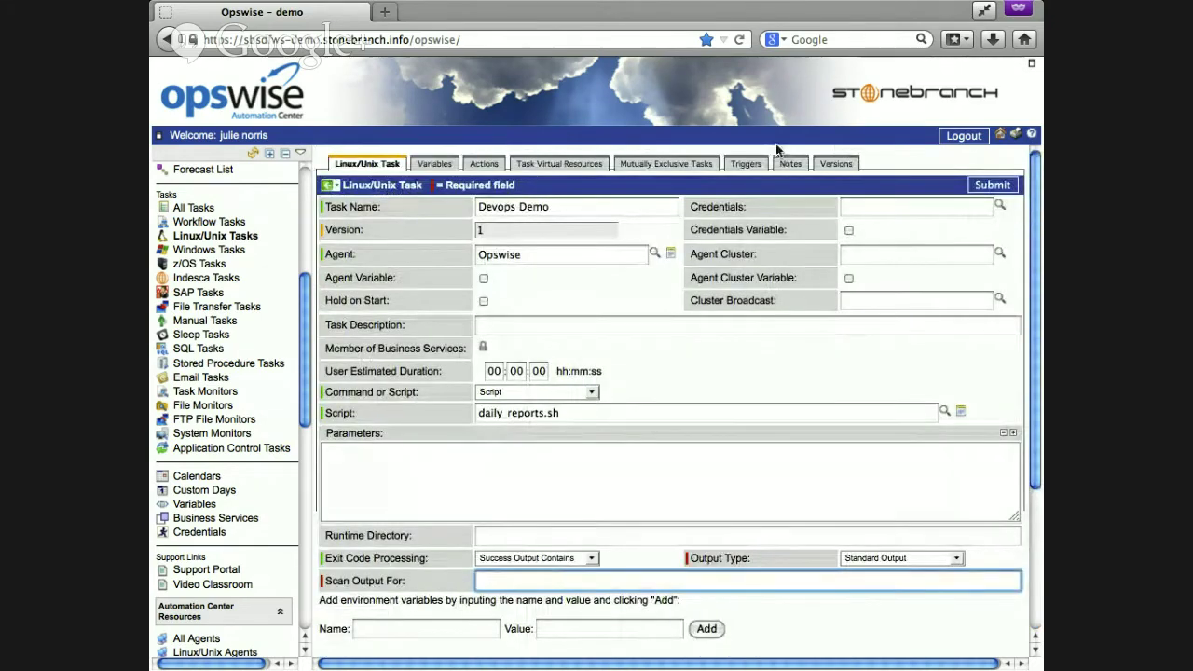
click(1007, 187)
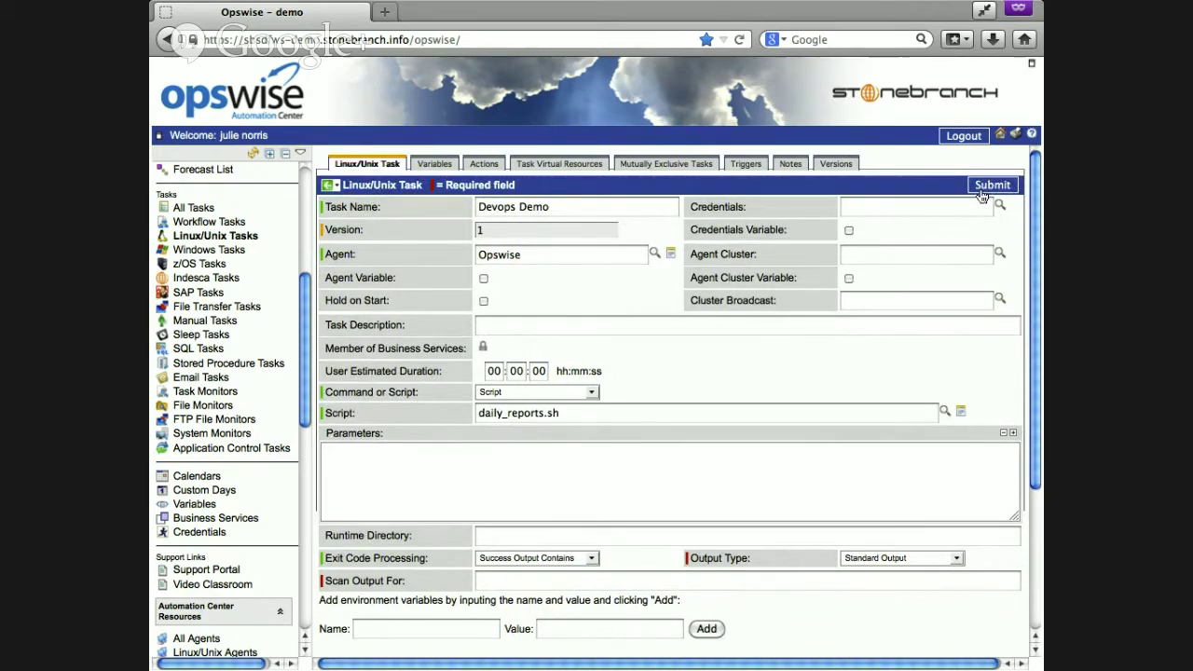
click(981, 187)
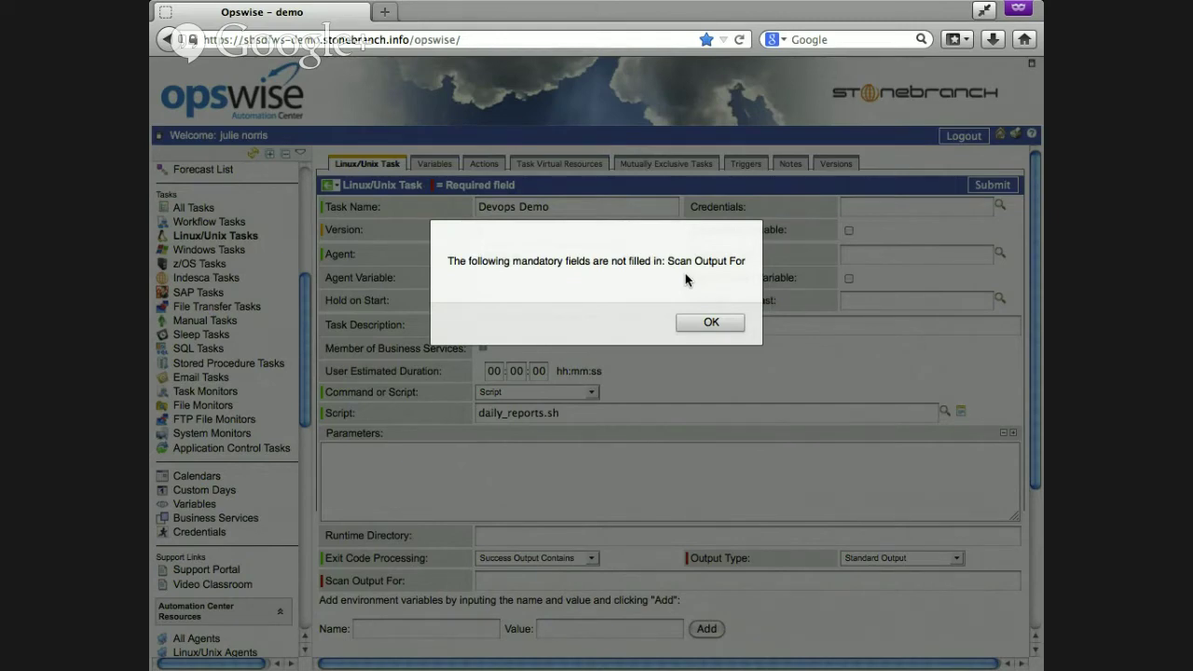
click(695, 322)
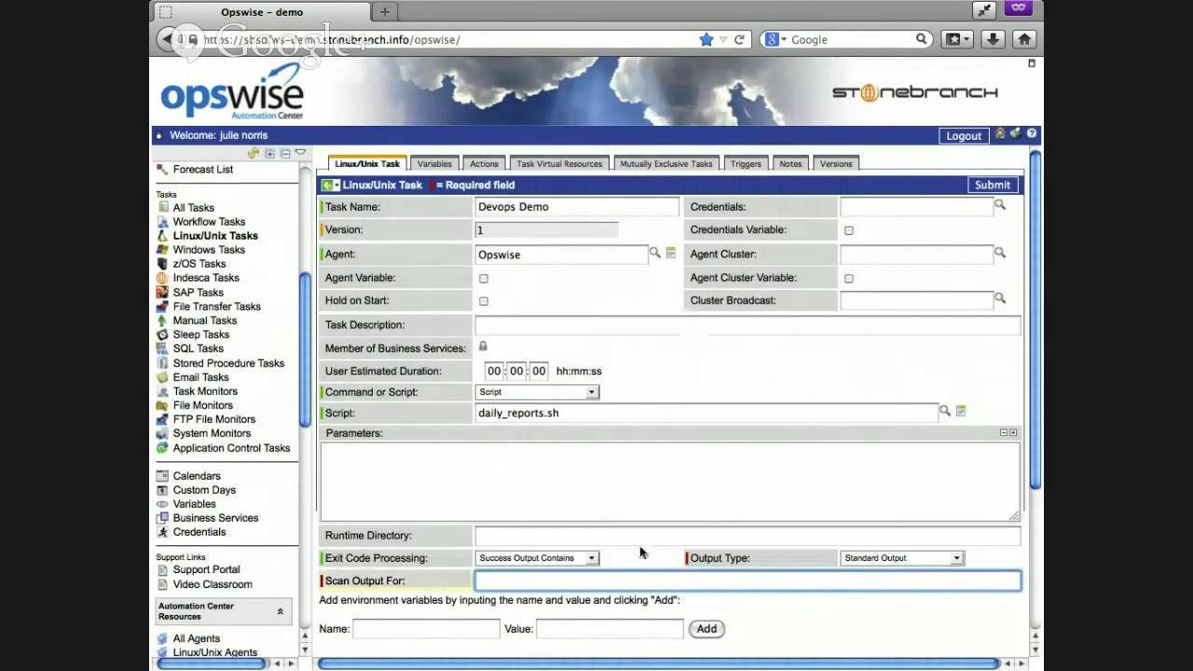
- Set the task's Exit Code Processing to Success Exitcode Range with exit code 0
click(591, 559)
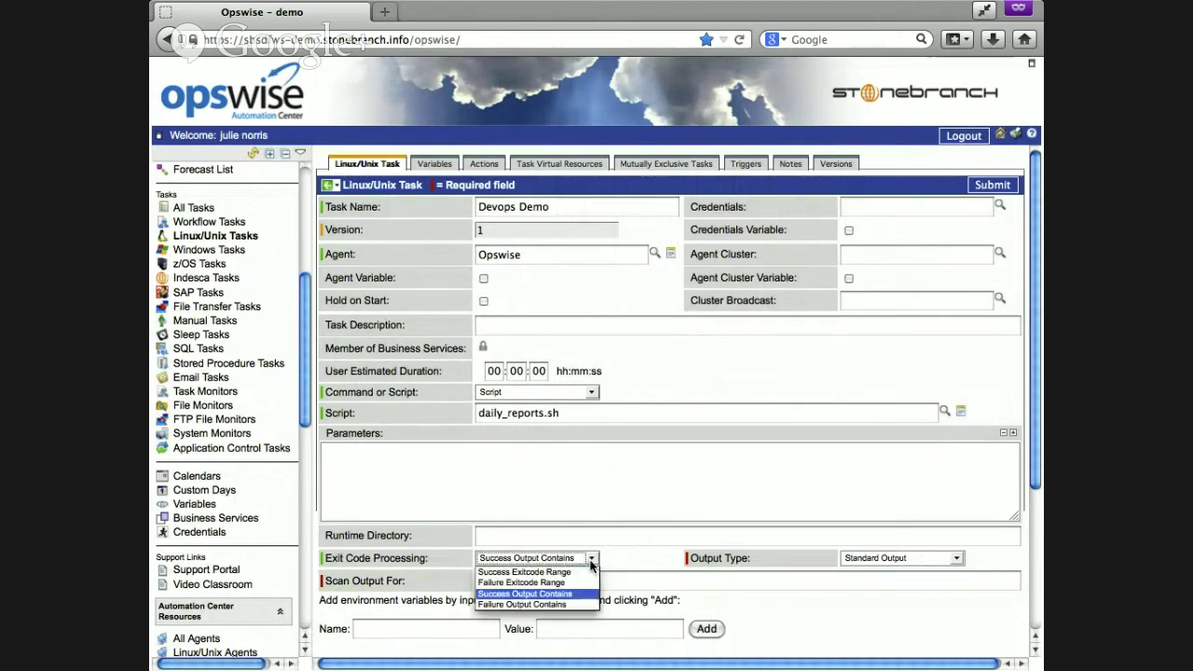
click(560, 572)
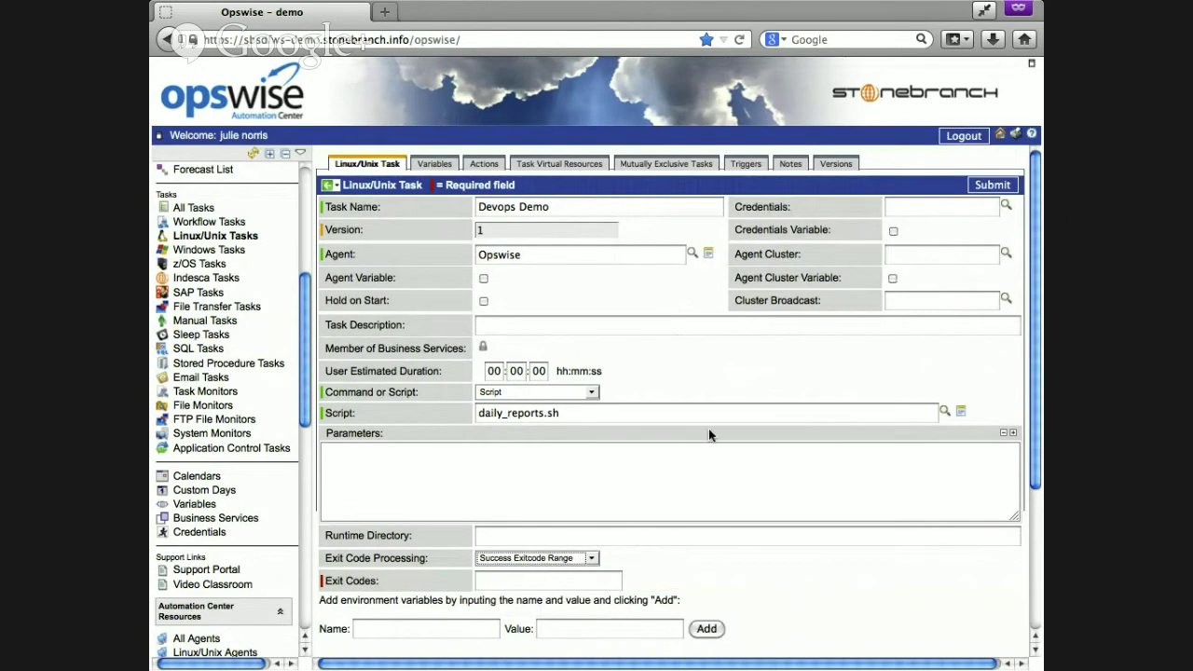
click(983, 187)
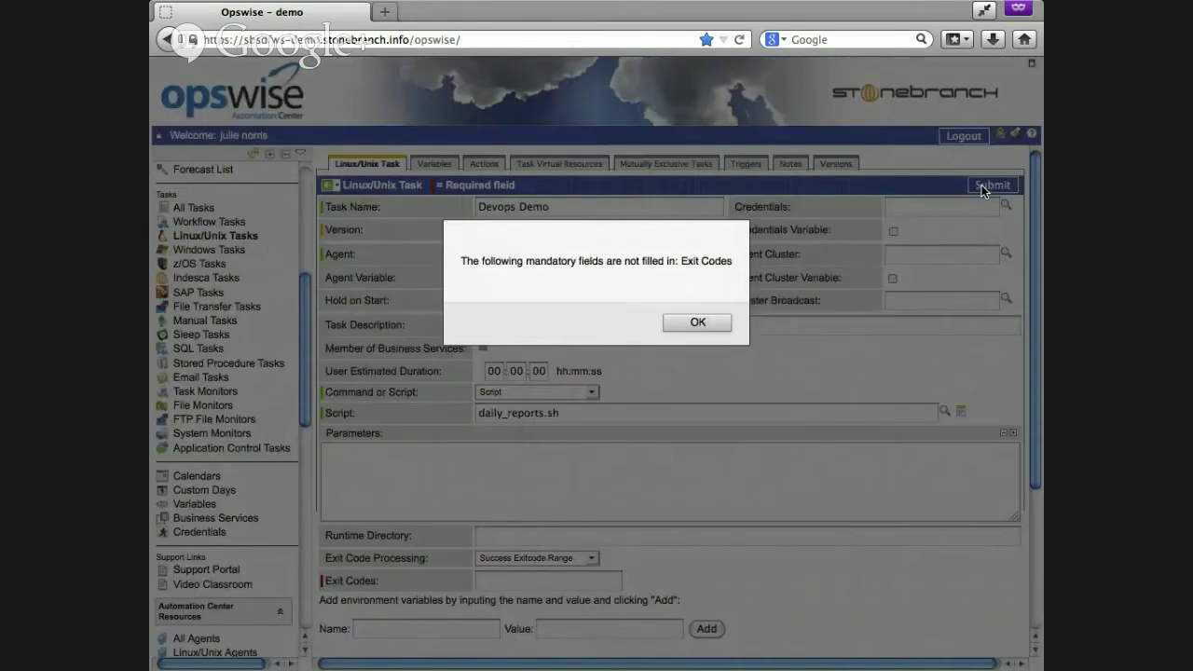
click(697, 323)
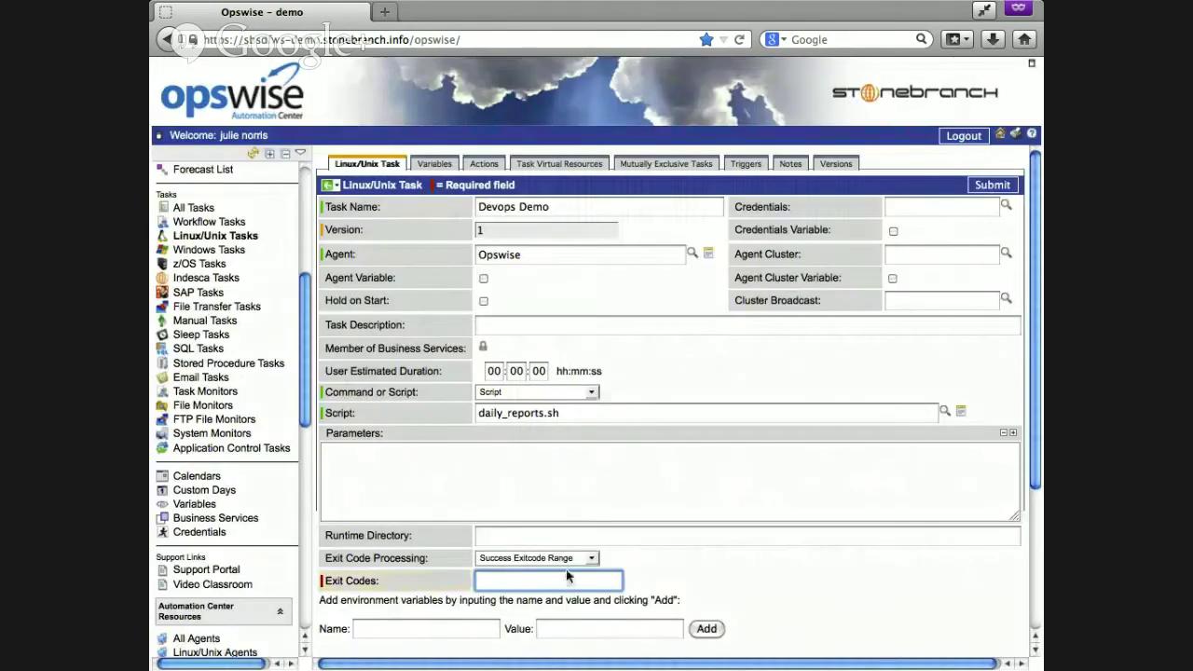
text(0)
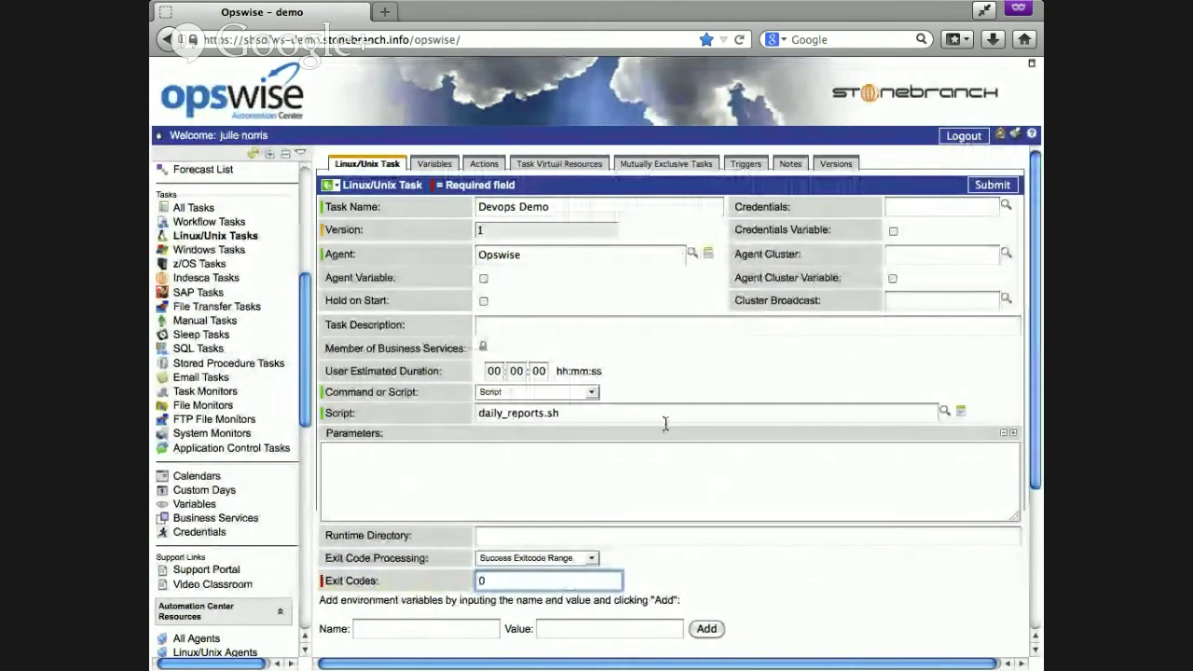
- Submit the Devops Demo task and jump to "devops" by task name in the Linux/Unix Tasks list
click(1007, 185)
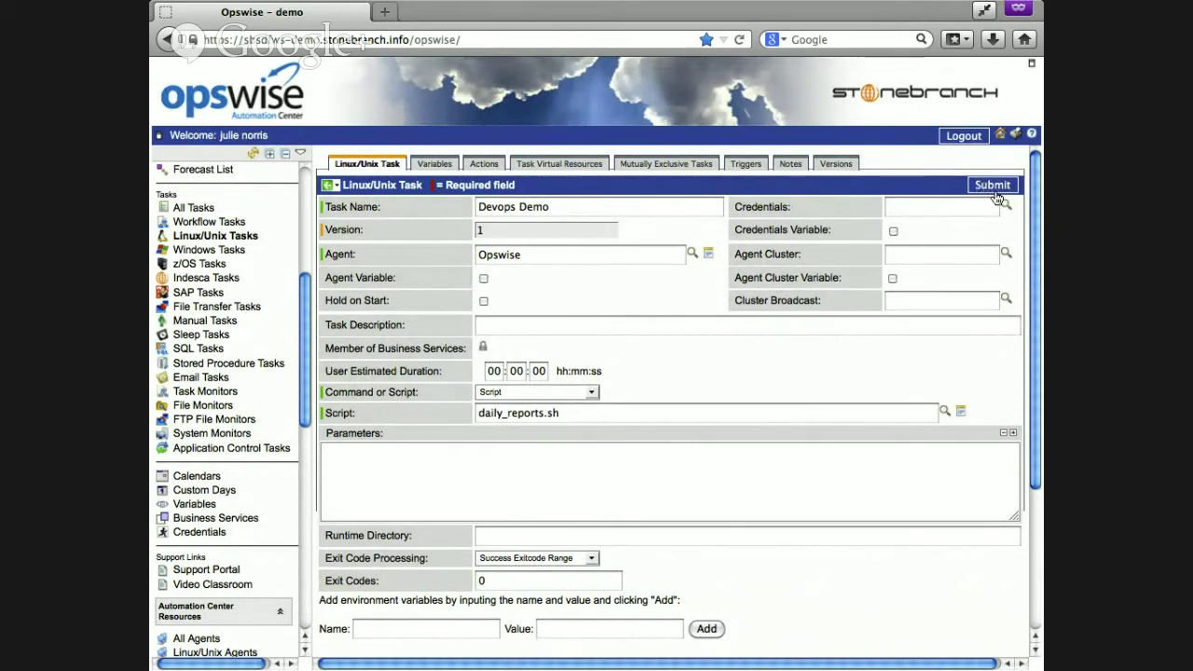
click(993, 186)
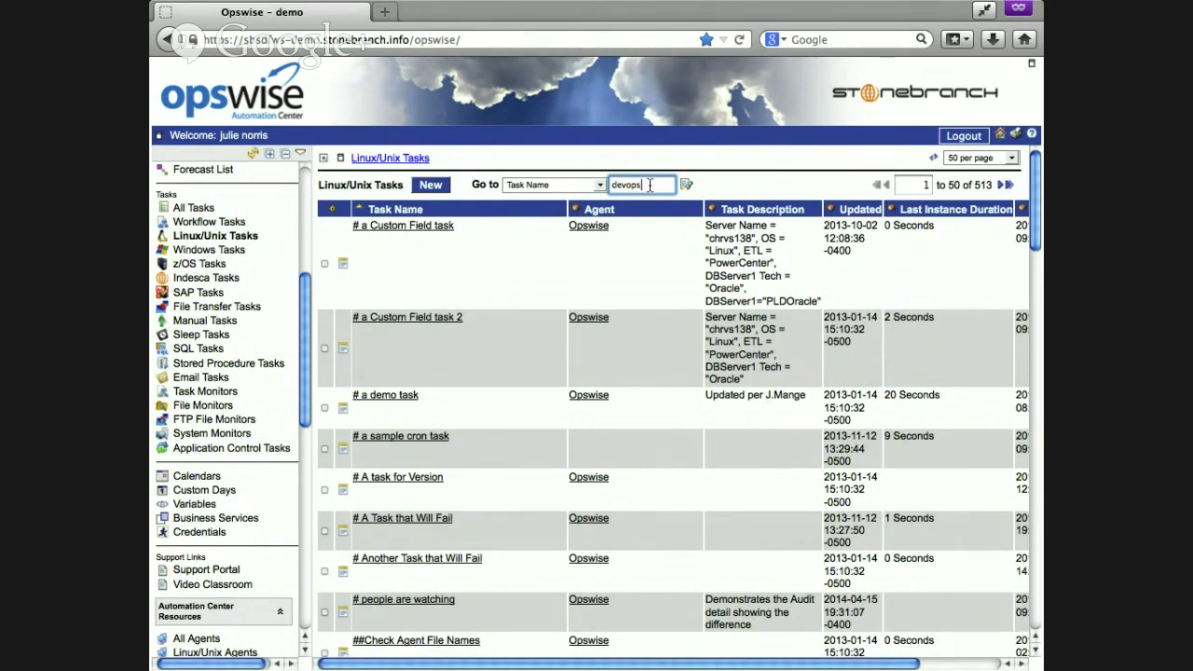
key(Return)
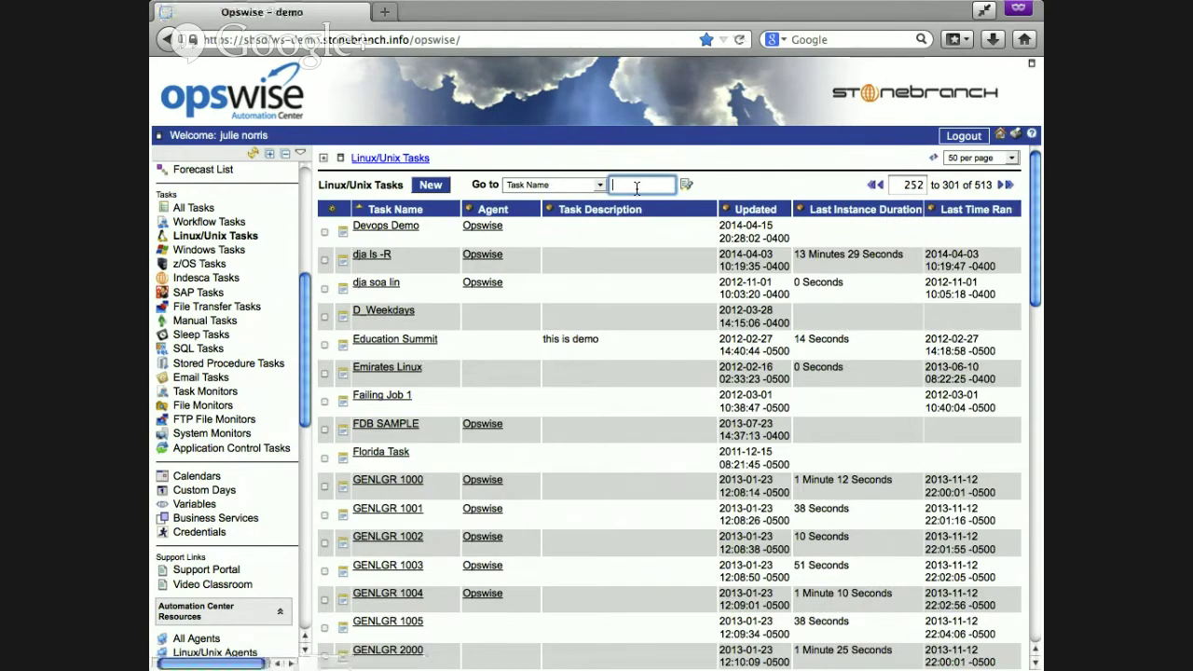
- Open the Devops Demo task and launch it
click(403, 230)
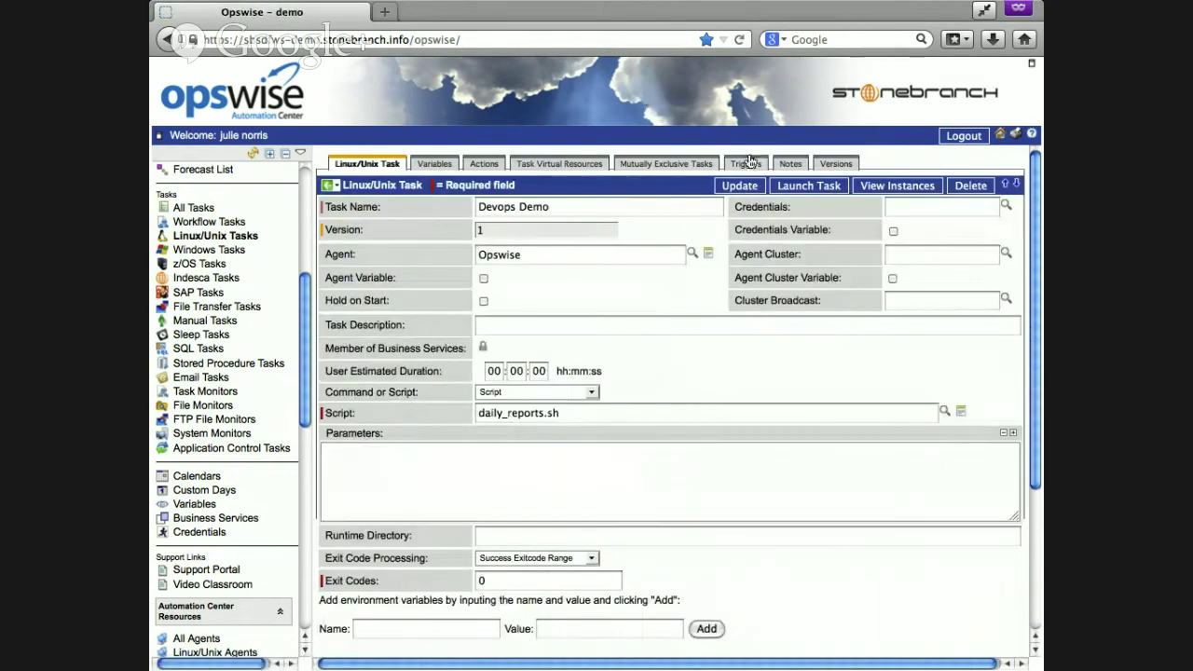
click(792, 187)
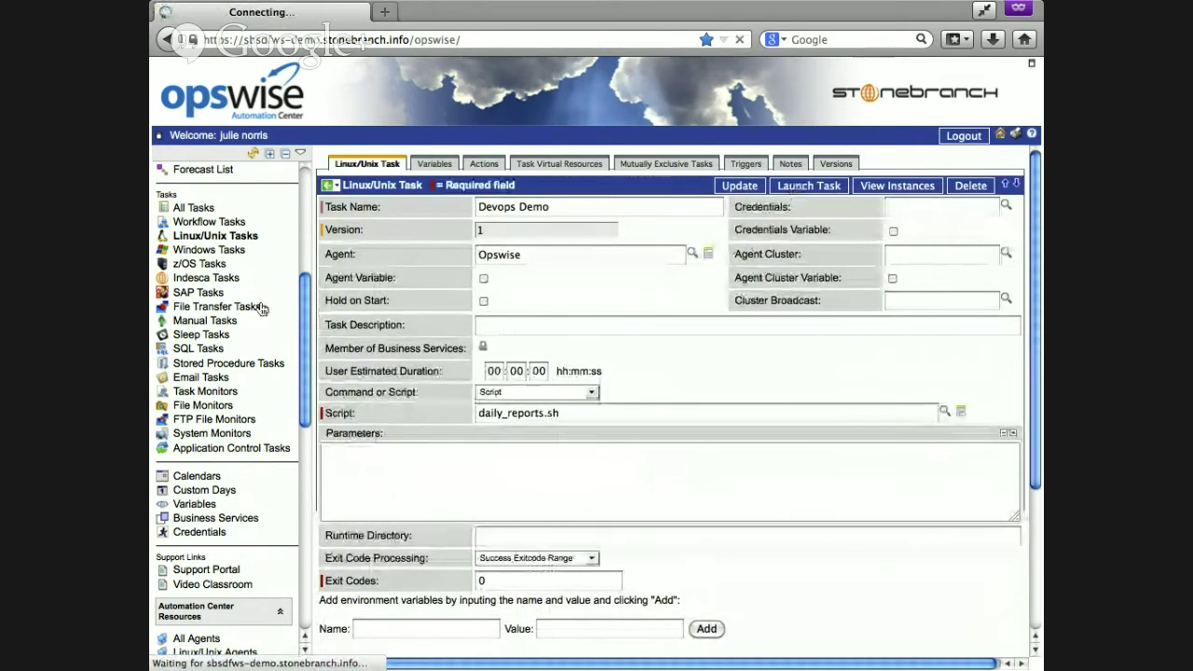
- Open a blank new-task form for Windows Tasks and examine its fields, from the agent settings down to the retry options
click(220, 254)
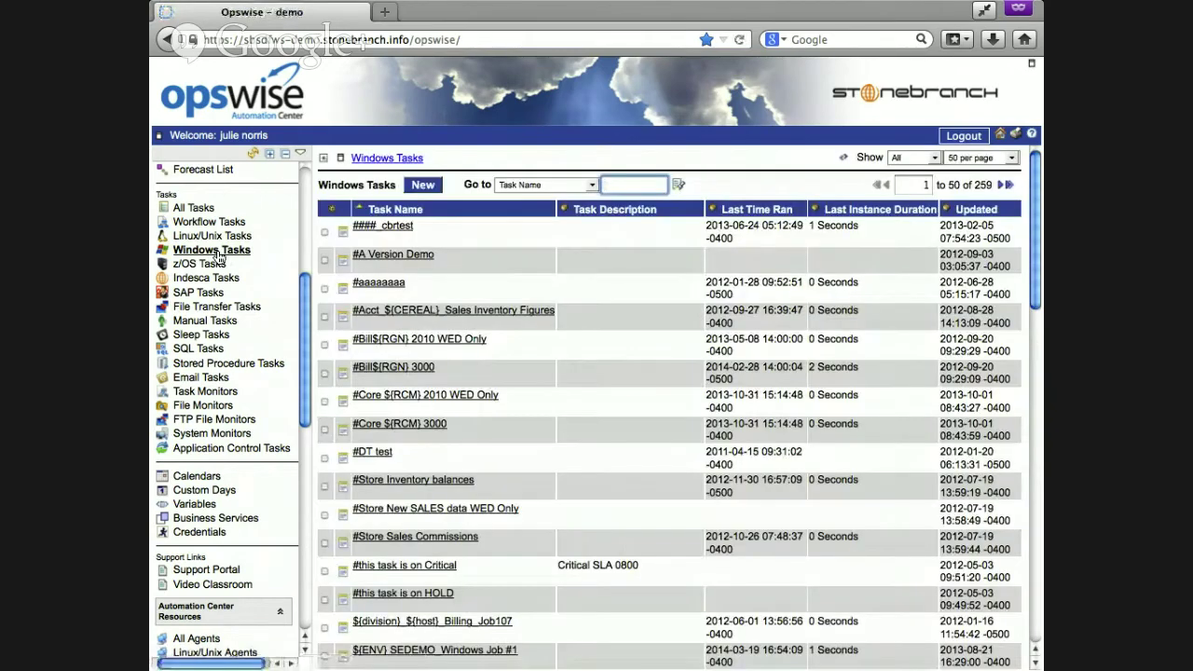
click(425, 186)
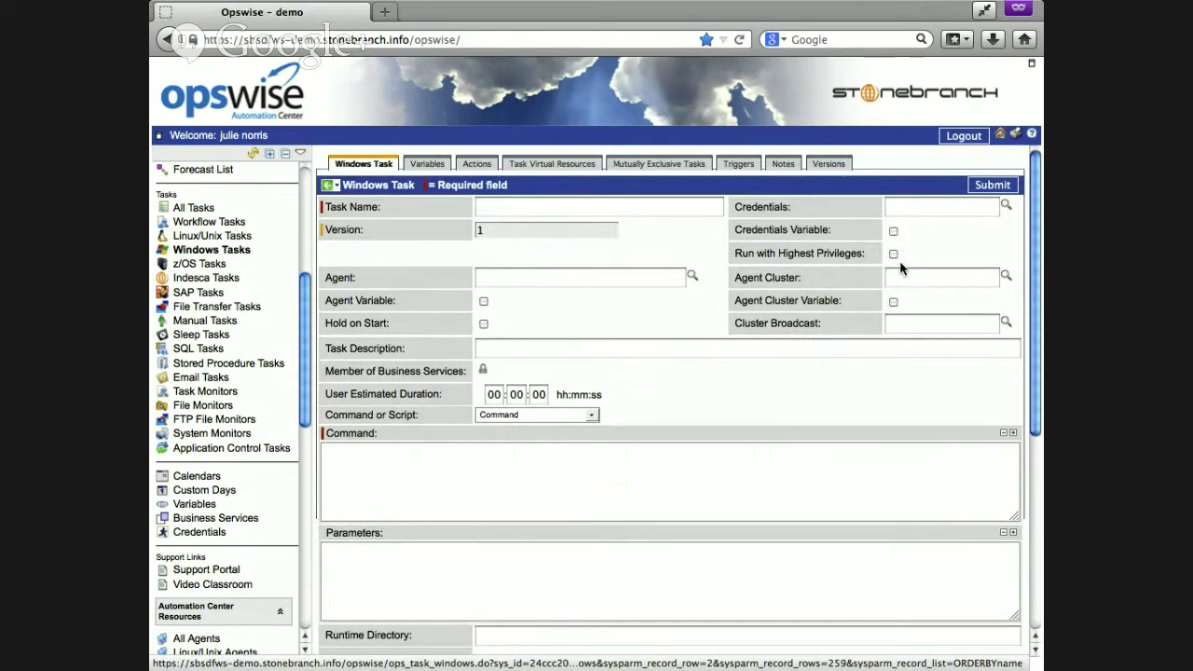
drag(1033, 281, 1036, 553)
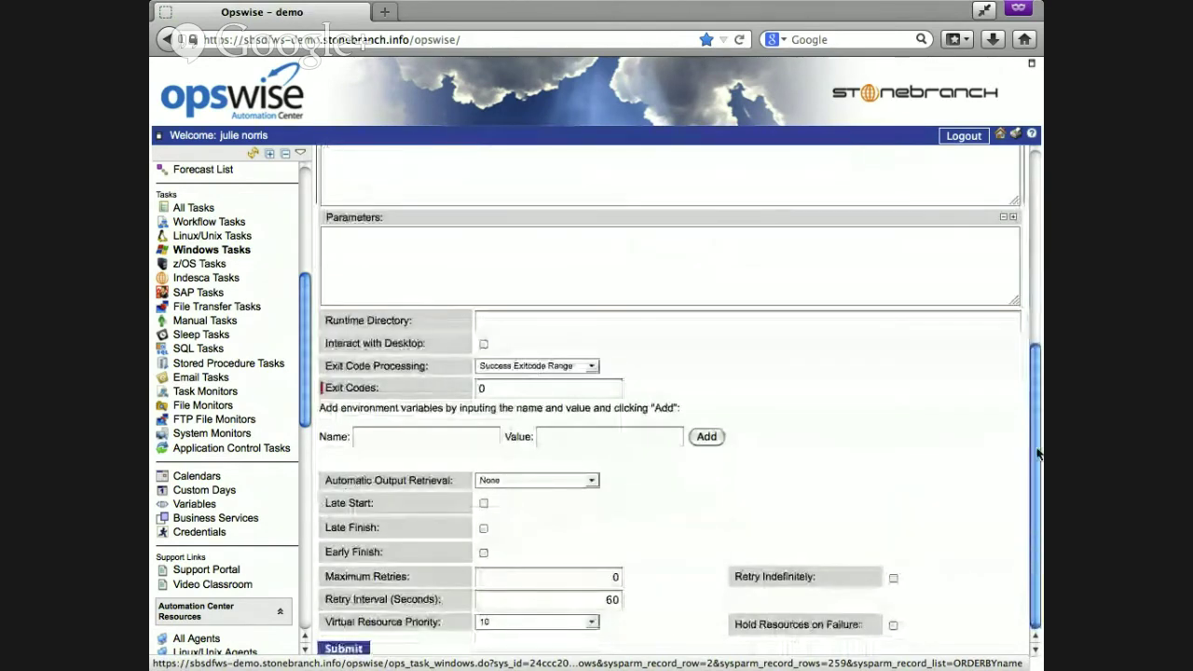
drag(1036, 455, 1038, 280)
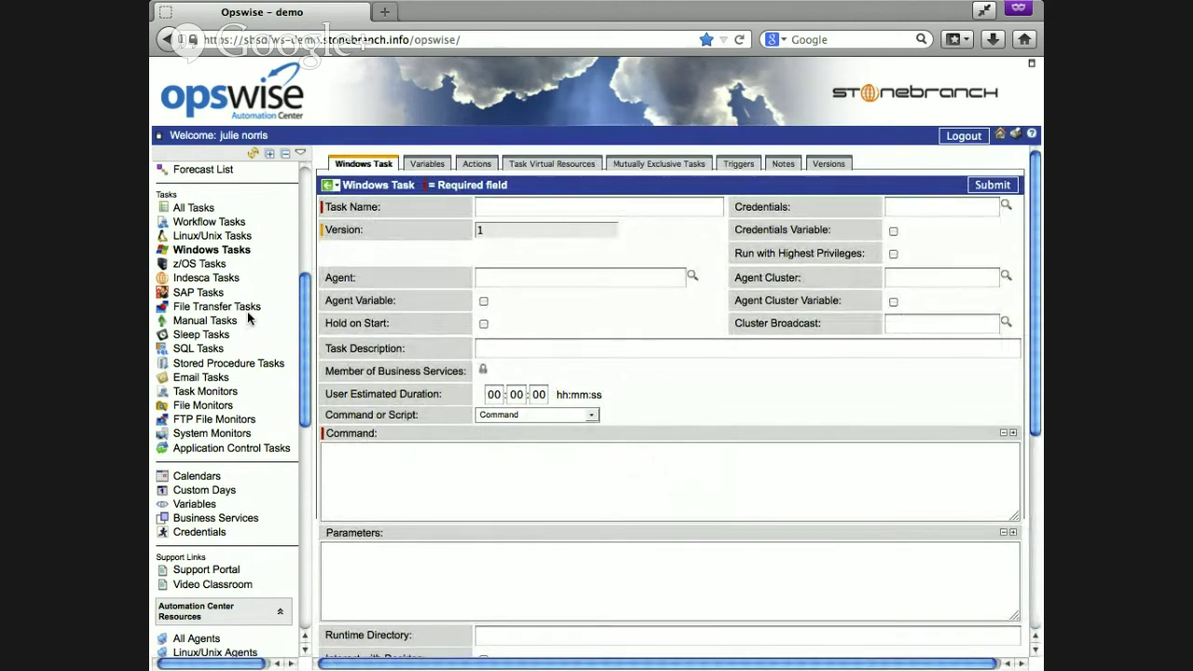
- View the definition of the SQL task #Core ${RCM} Select Accts to Process by Entity
click(193, 350)
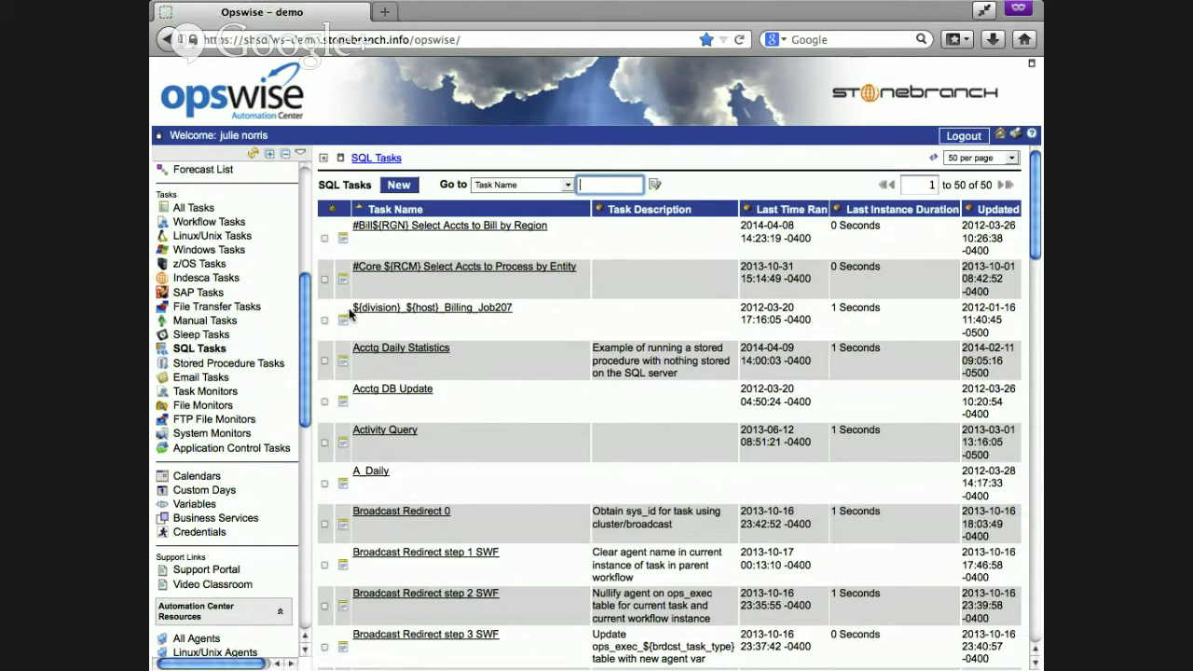
click(388, 269)
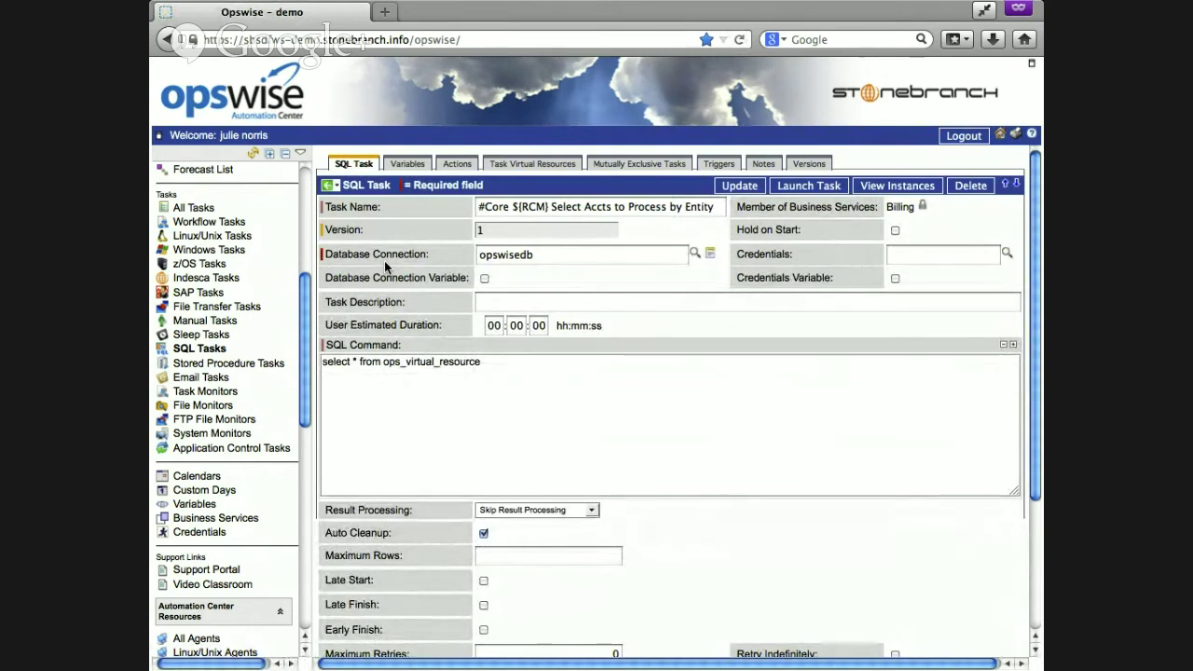
- Open the # Corp Accounting workflow task and bring up its diagram for editing
click(226, 230)
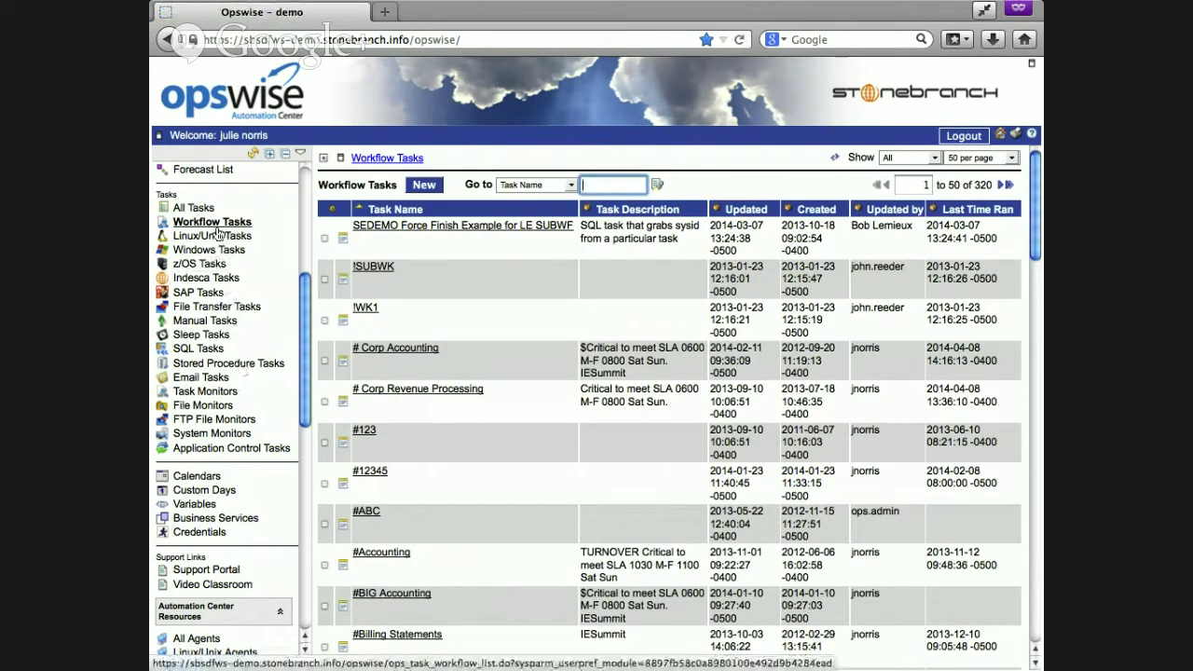
click(412, 352)
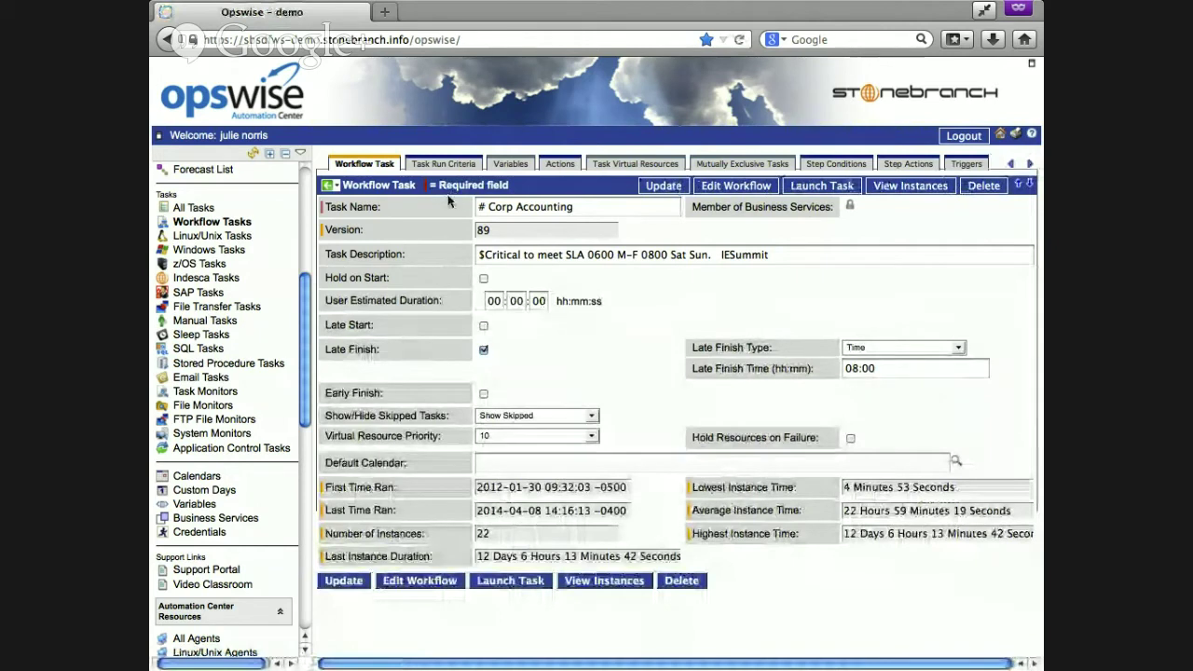
click(412, 586)
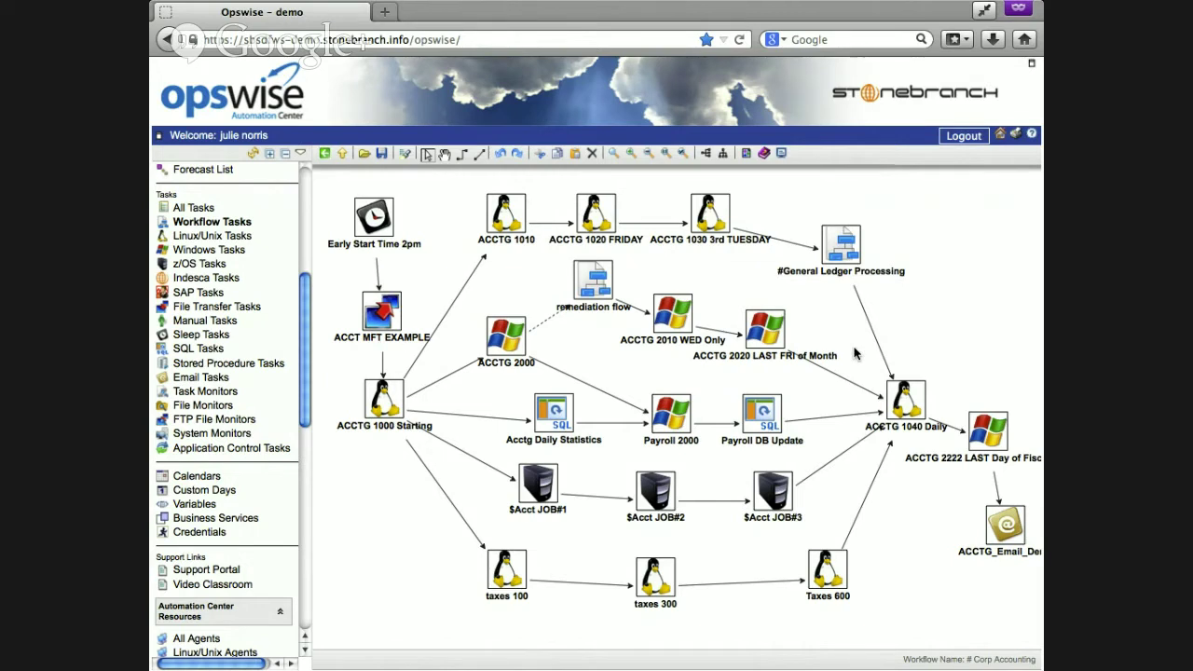
- View the #General Ledger Processing sub-workflow and return to its parent workflow # Corp Accounting
click(839, 277)
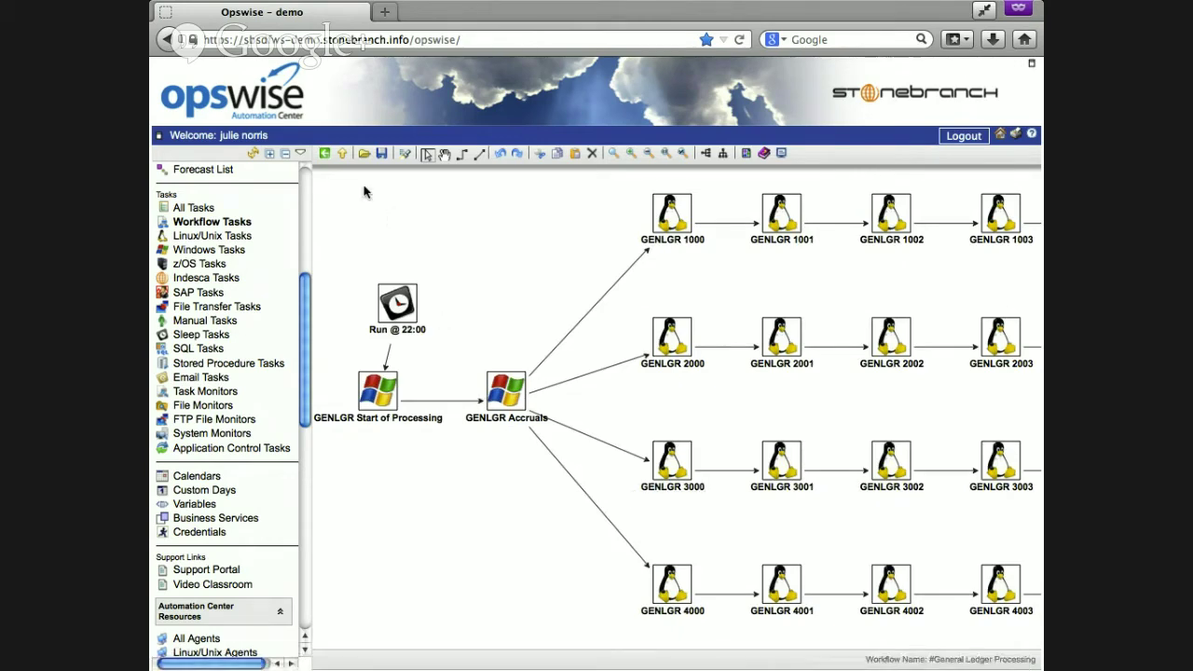
click(342, 153)
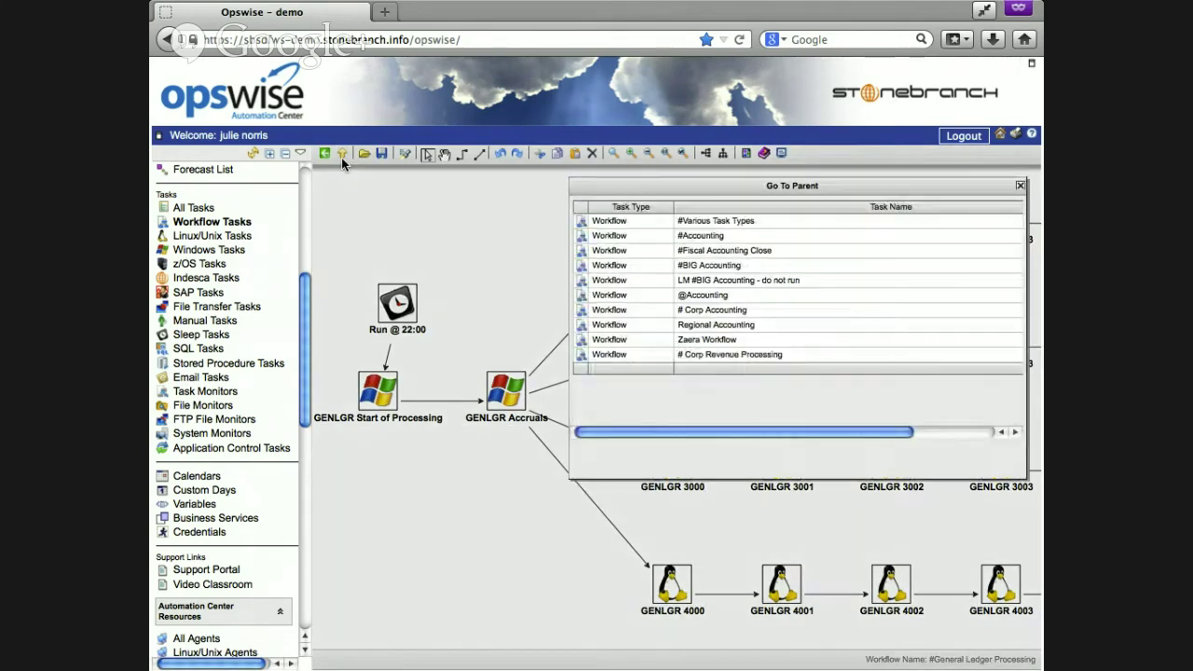
double_click(710, 310)
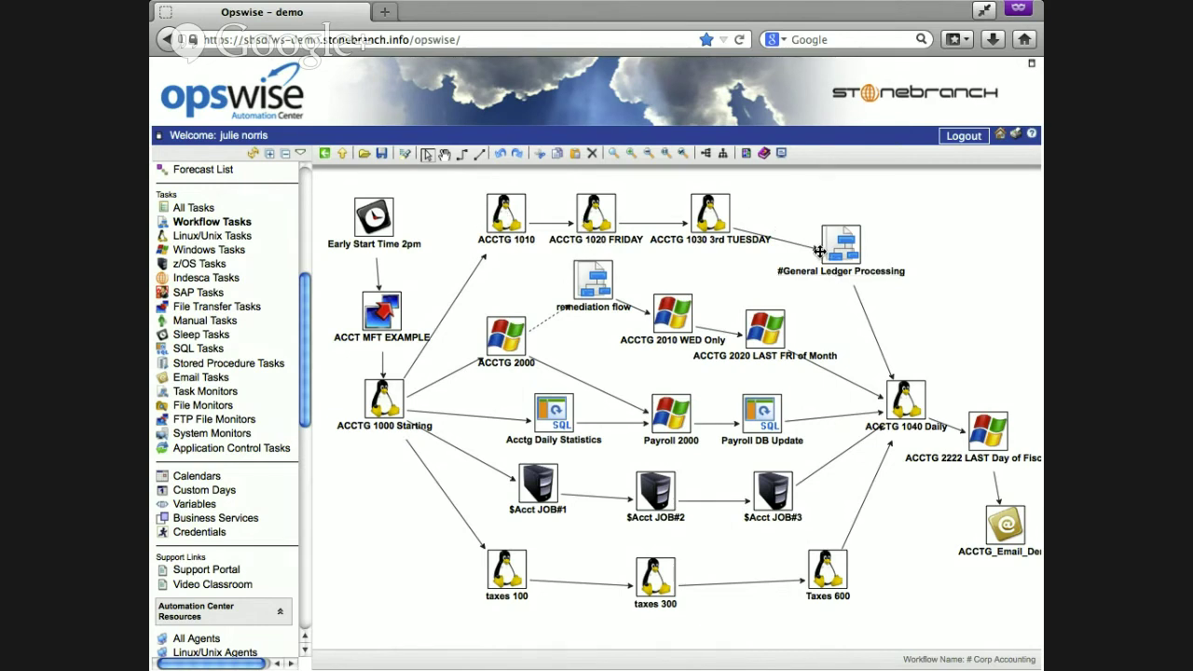
- Launch the # Corp Accounting workflow from its diagram
mouse_move(820, 250)
mouse_move(545, 328)
mouse_move(588, 317)
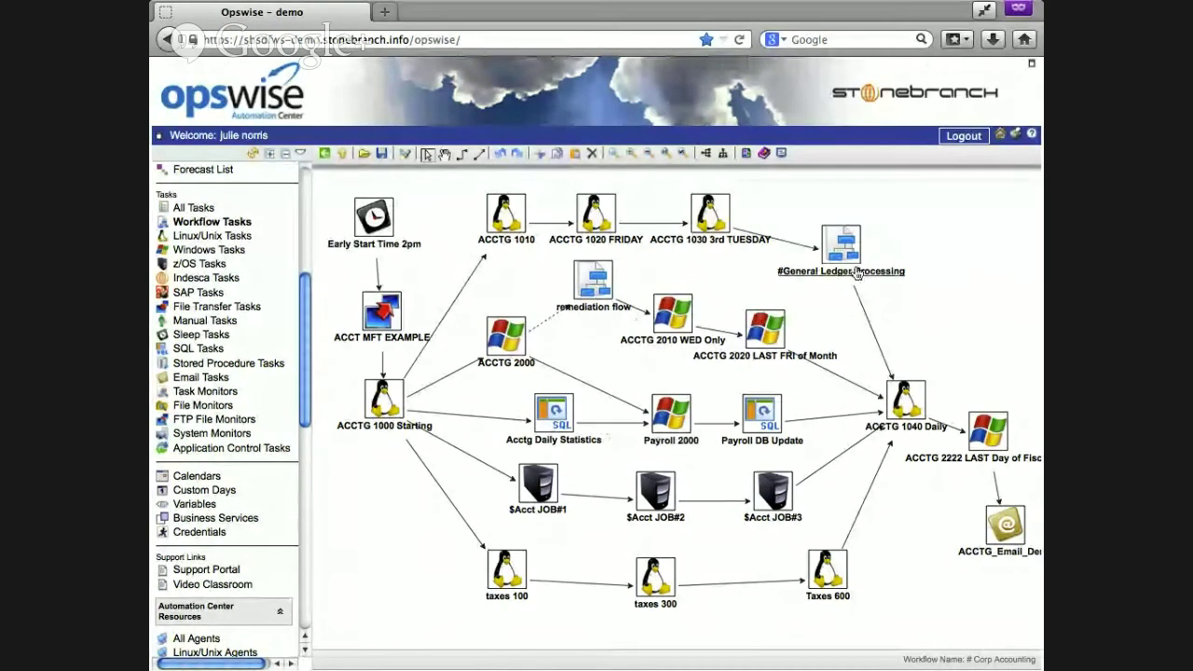
right_click(938, 224)
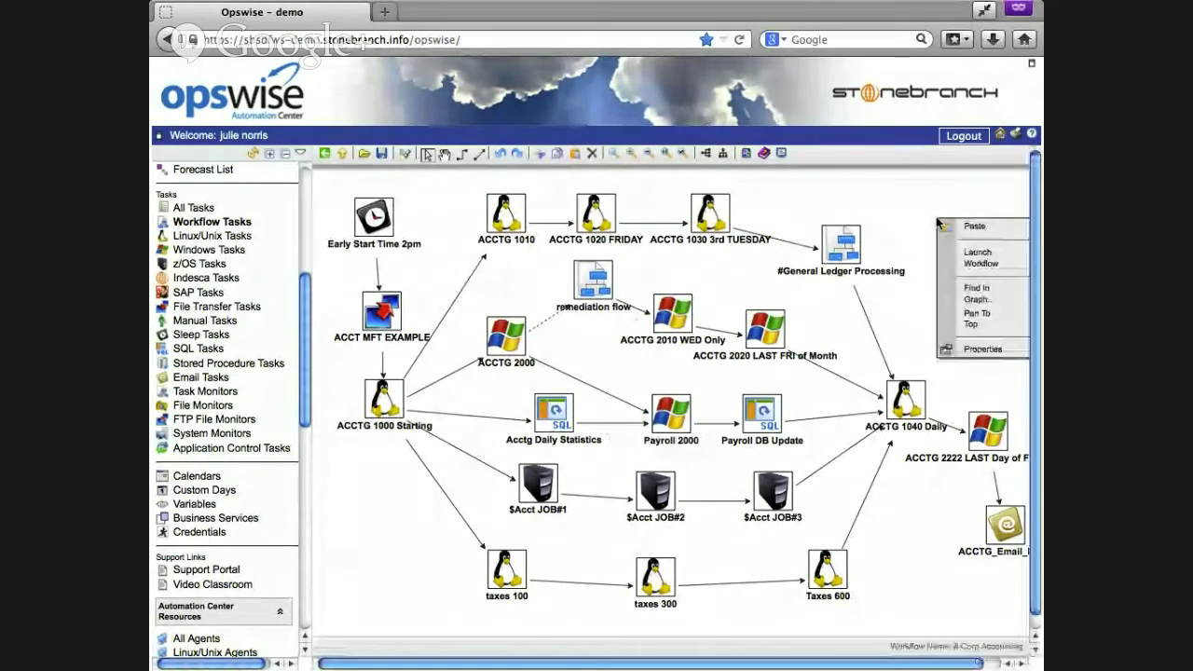
click(974, 257)
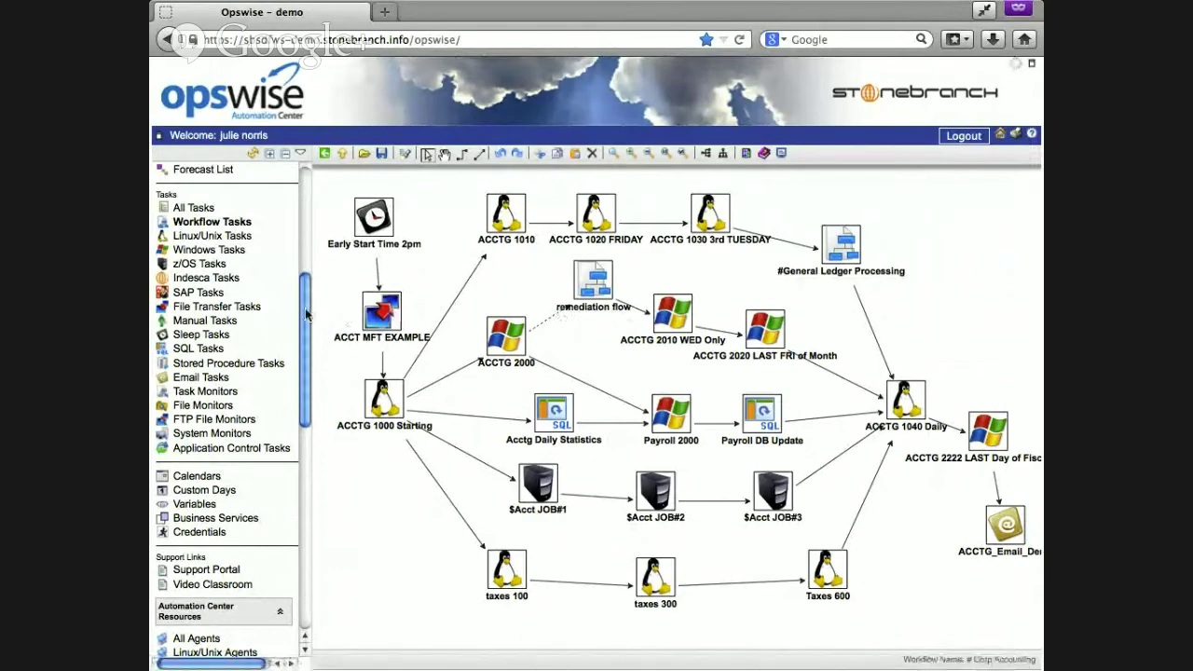
- Display the Today's Task Instances by Created Time report in Activity and sort the instances by Type
drag(307, 321, 295, 218)
click(200, 264)
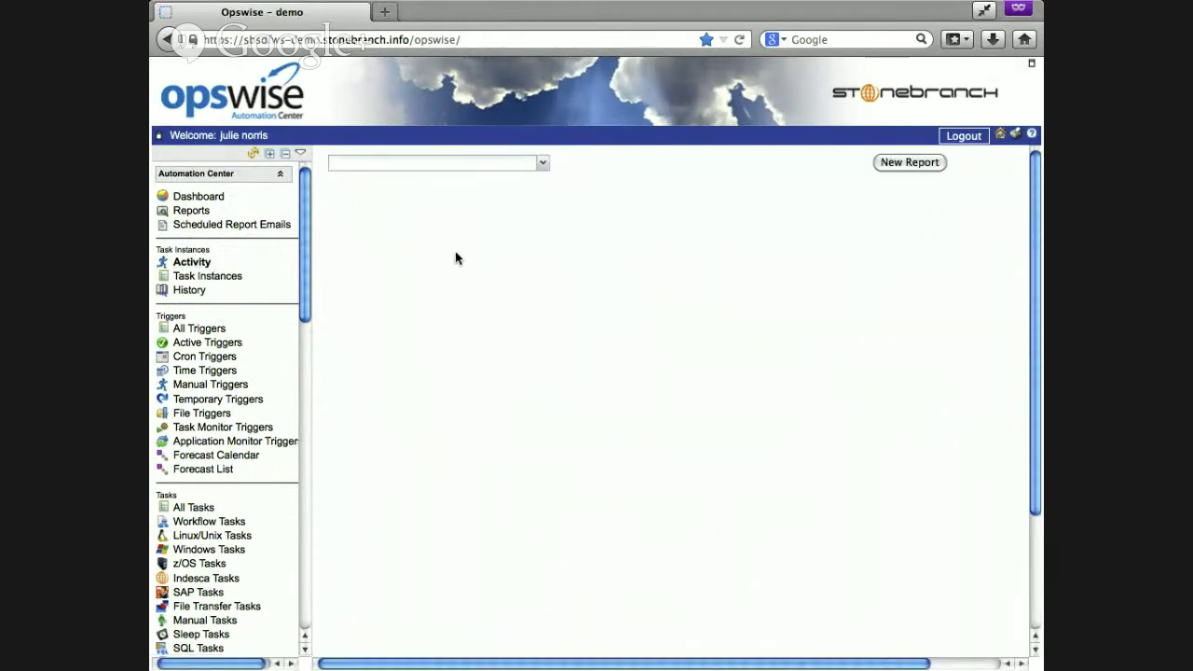
click(541, 163)
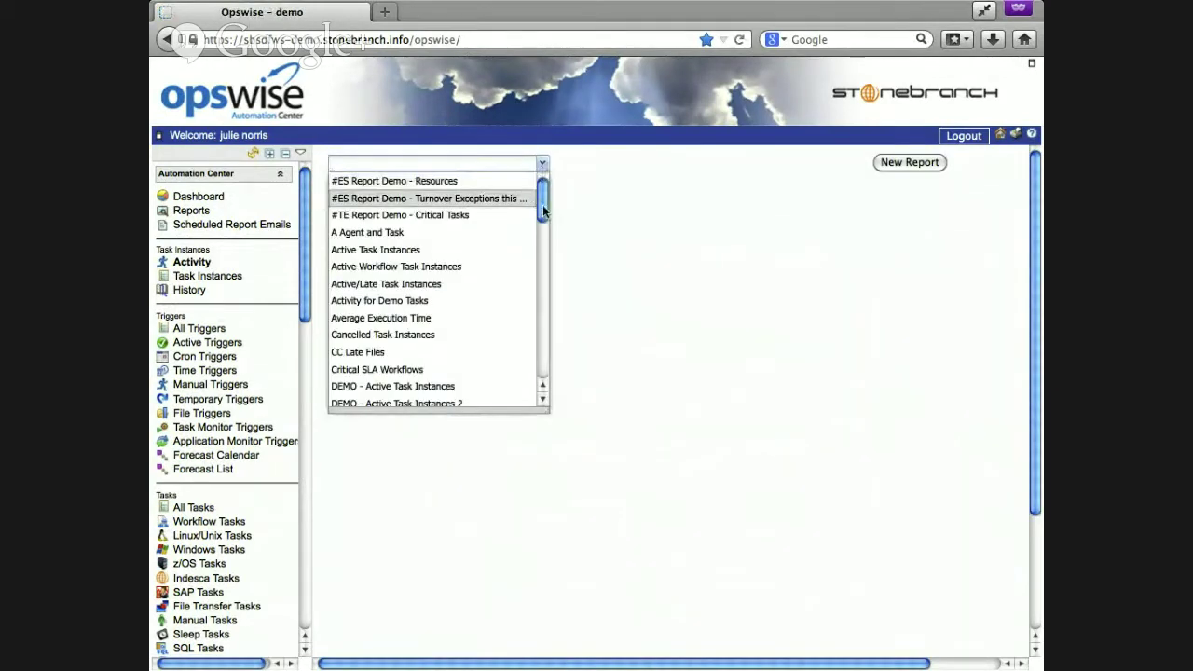
drag(548, 211, 554, 333)
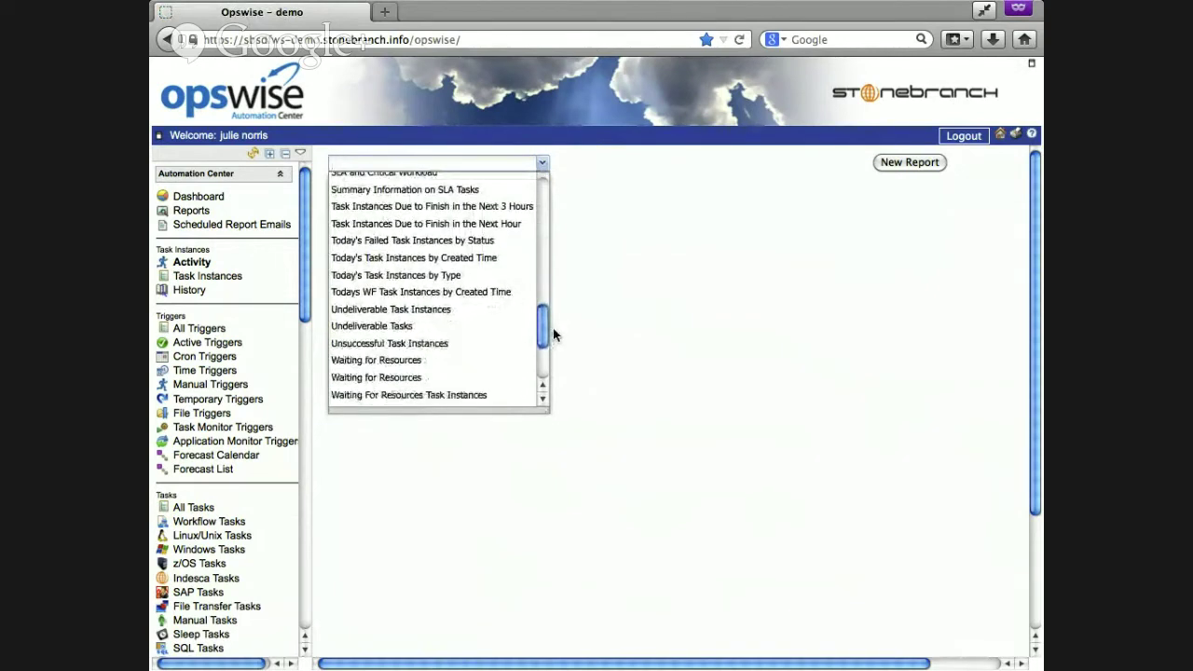
click(428, 262)
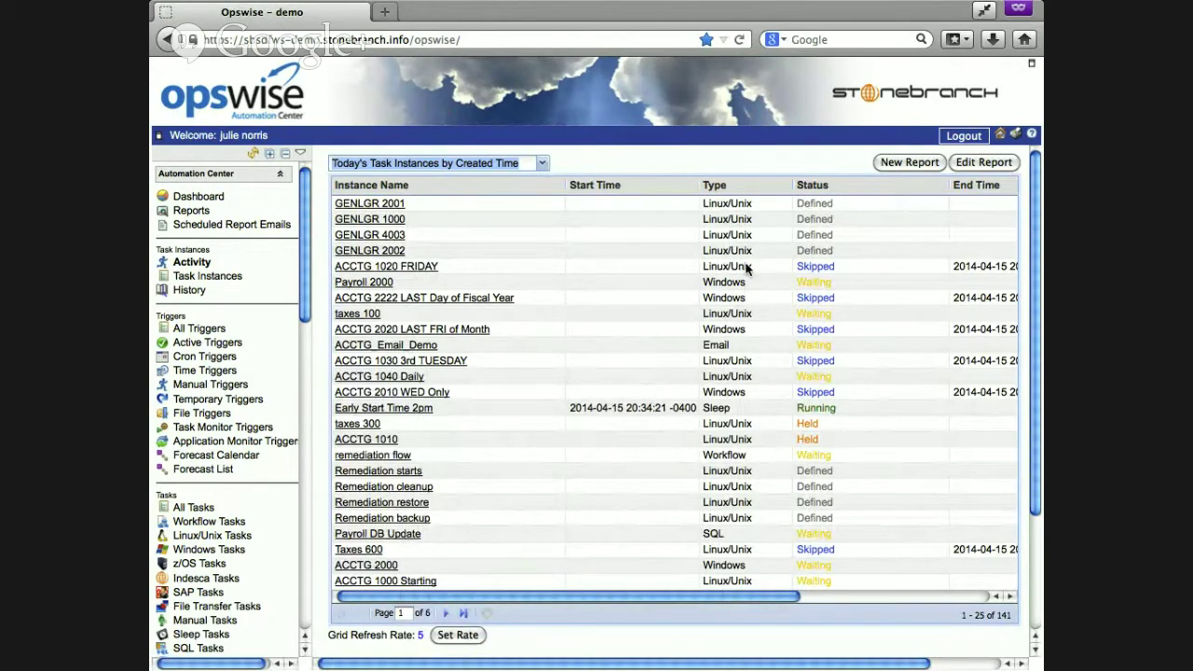
click(719, 186)
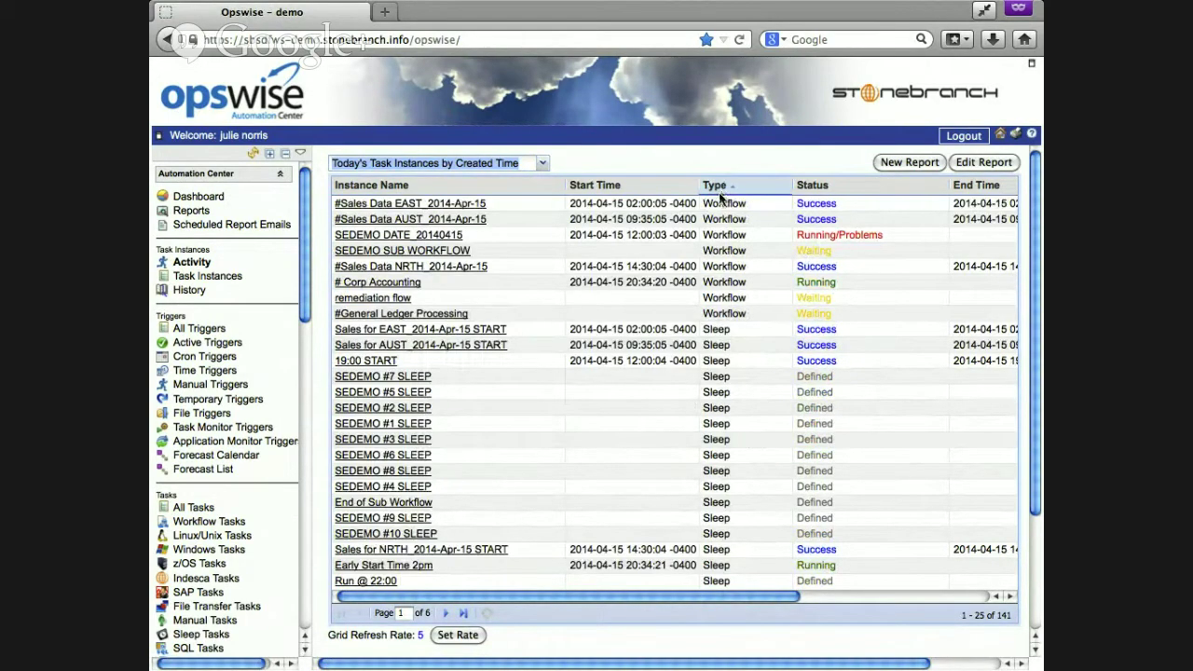
- In the running # Corp Accounting workflow instance, hide the skipped tasks and show them again
click(399, 284)
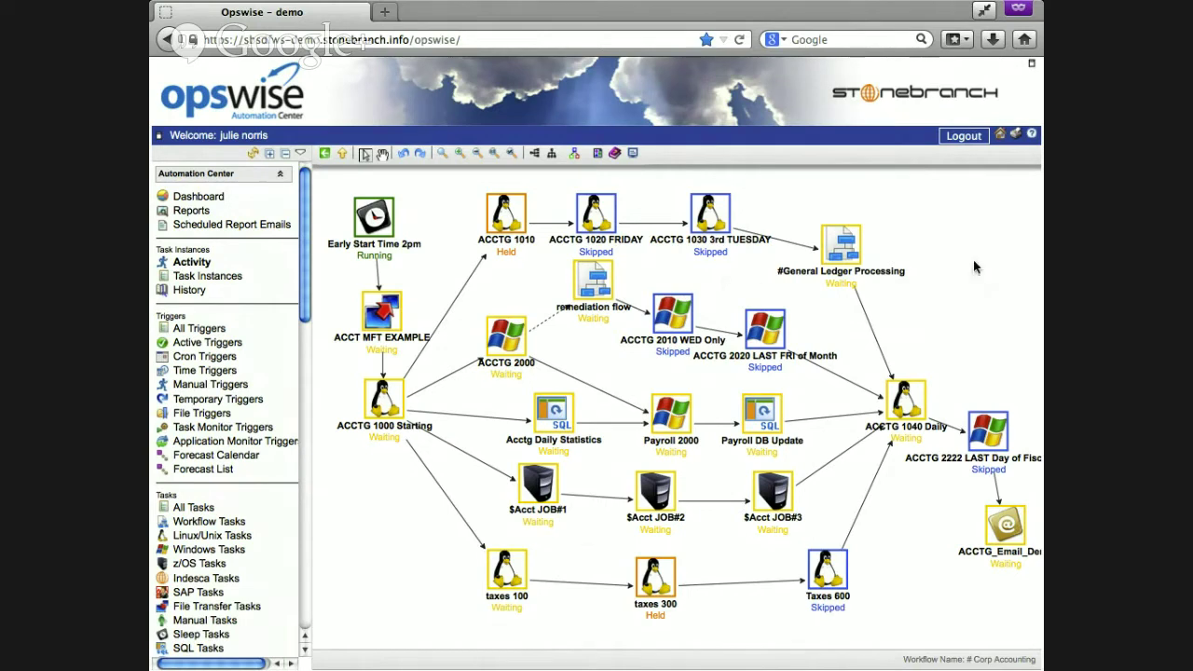
right_click(925, 228)
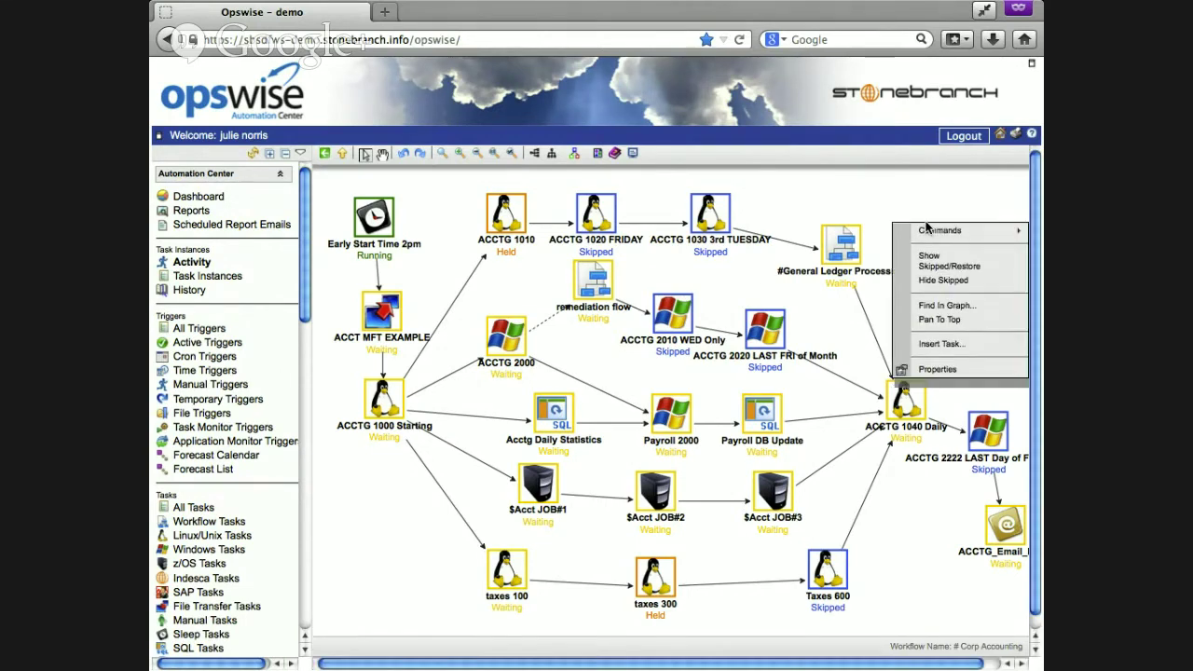
click(942, 280)
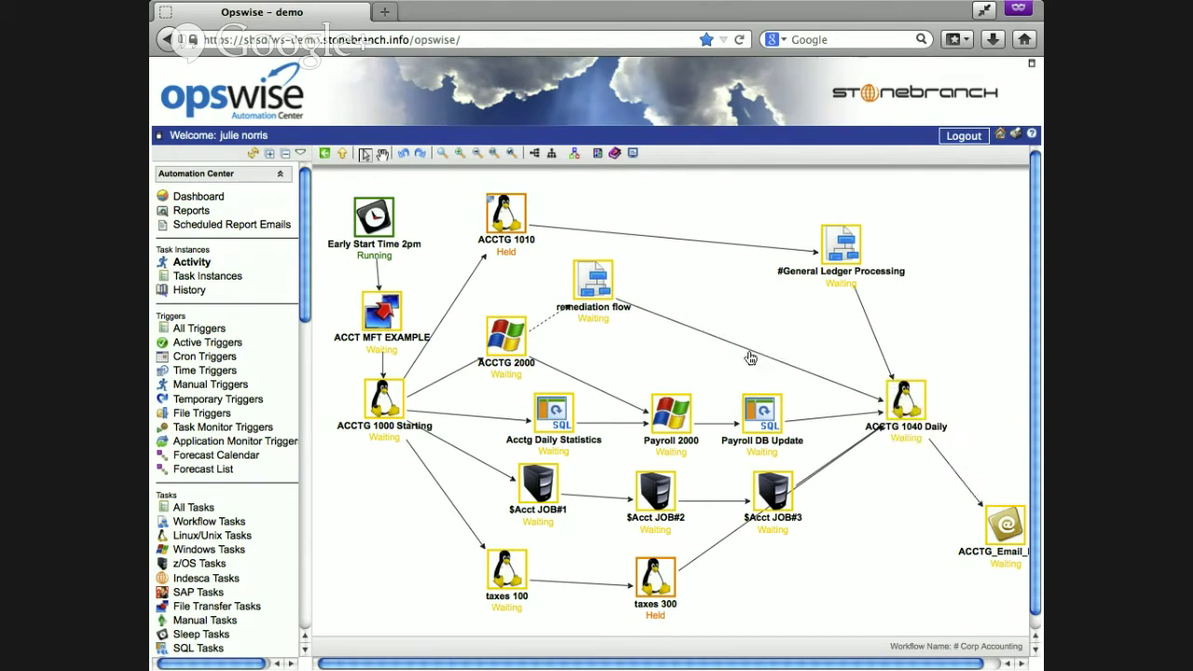
right_click(907, 301)
click(935, 343)
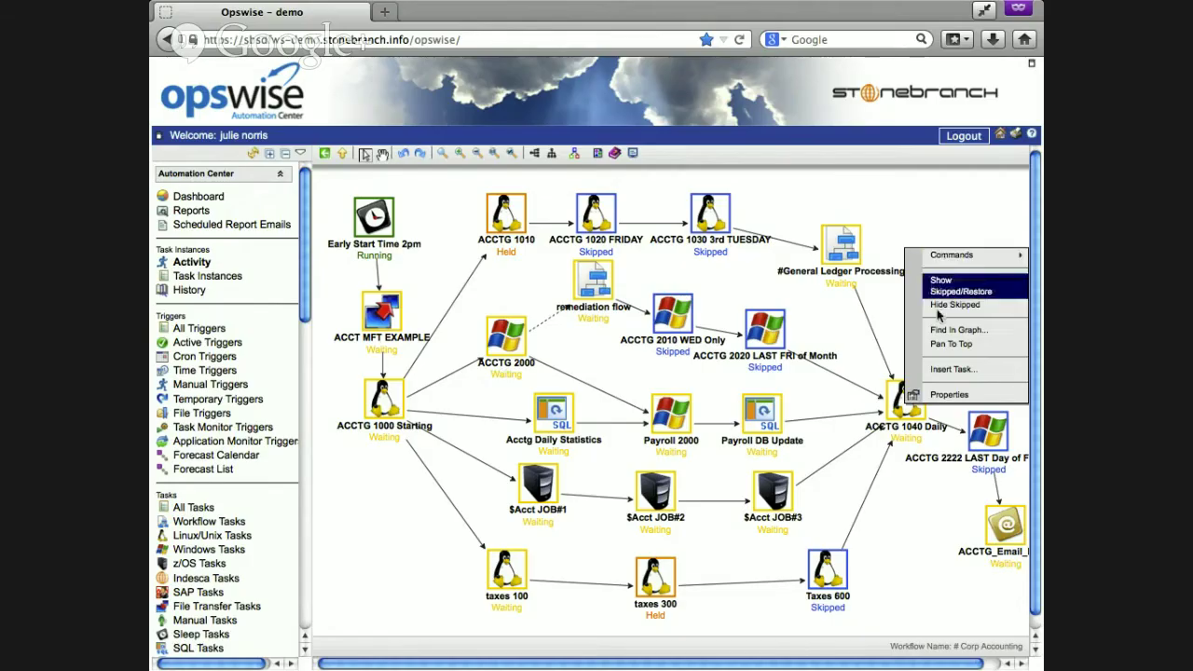
- Search for "#bill" among the tasks available to insert into the running workflow and choose the #Billing Statements workflow
click(948, 369)
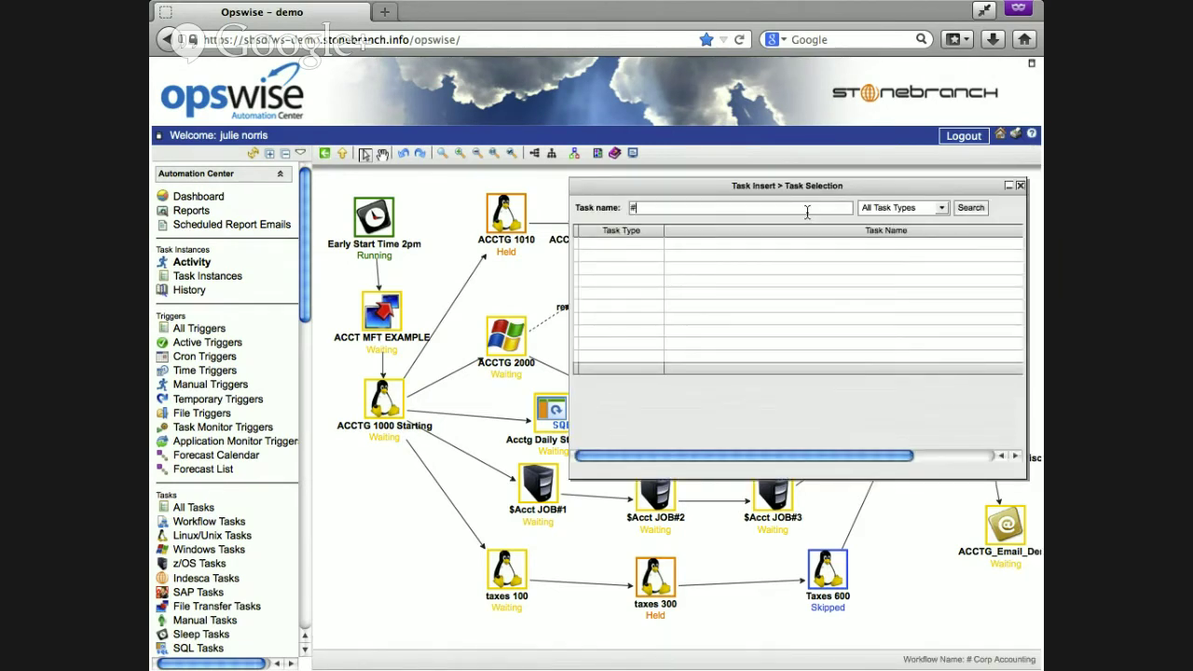
text(#bill)
key(Return)
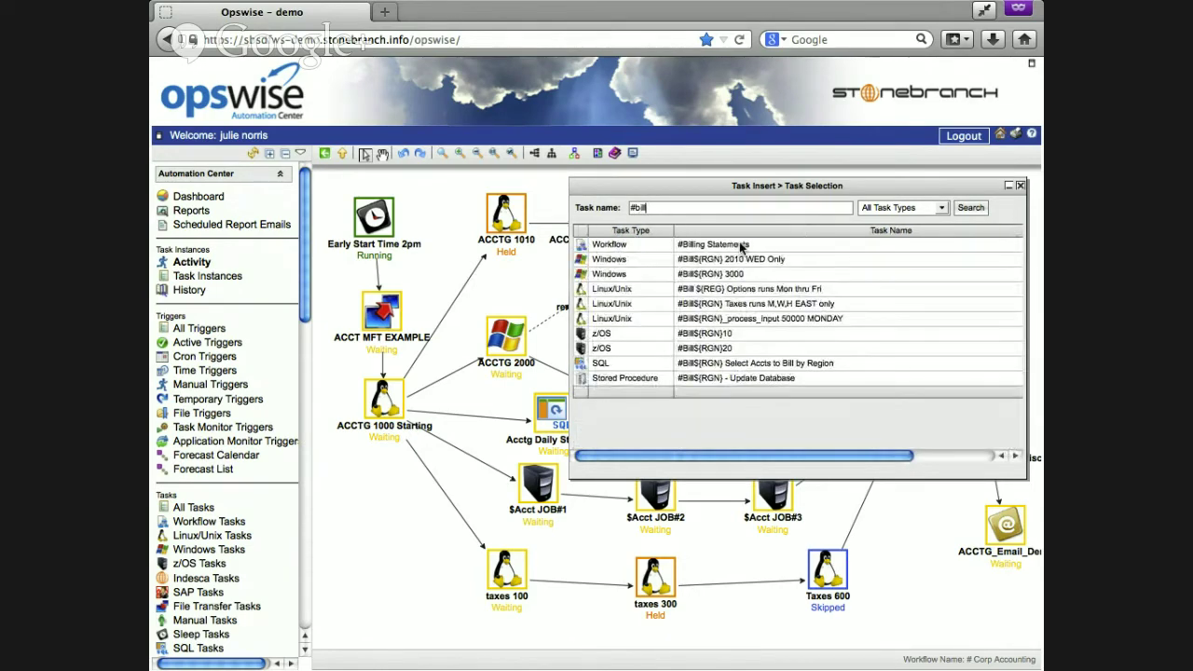
double_click(743, 247)
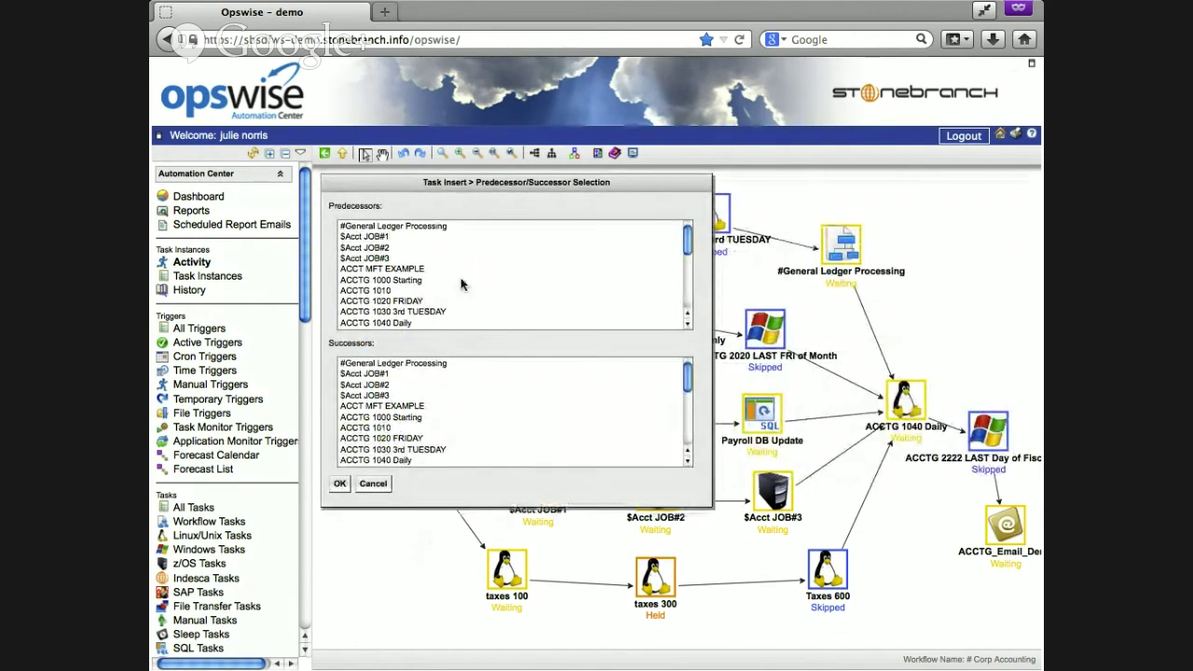
- Try to insert #Billing Statements with predecessors ACCT MFT EXAMPLE and ACCTG 1000 Starting and successor ACCTG_Email_Demo, and move the Console window aside
click(397, 281)
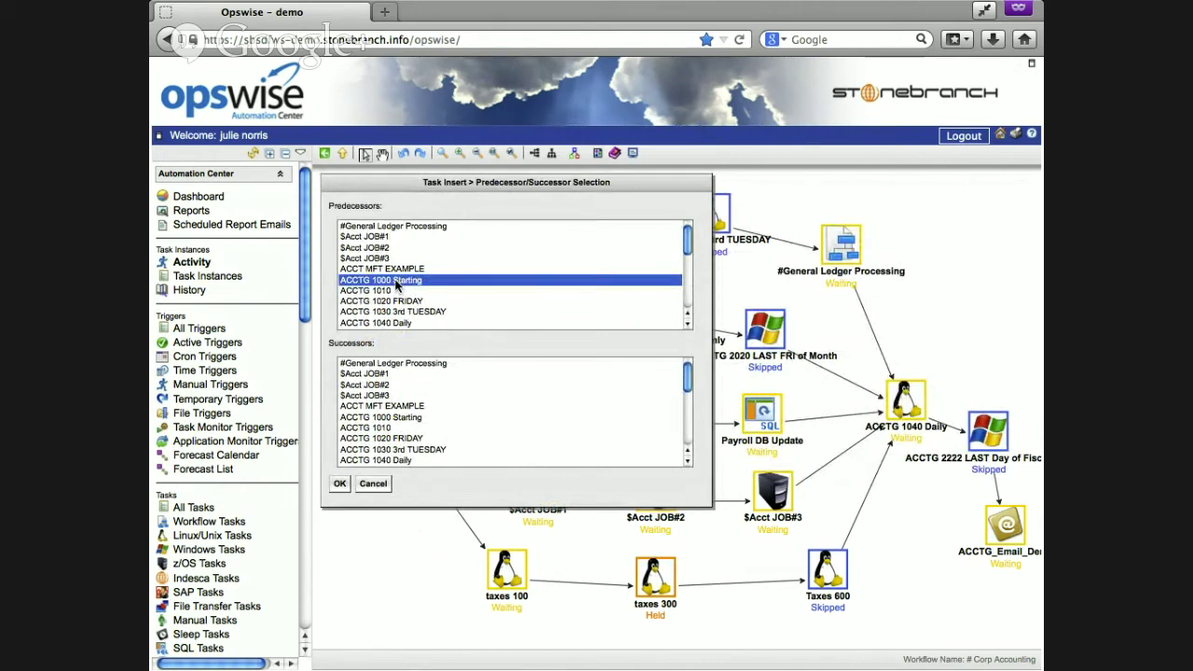
super+click(393, 269)
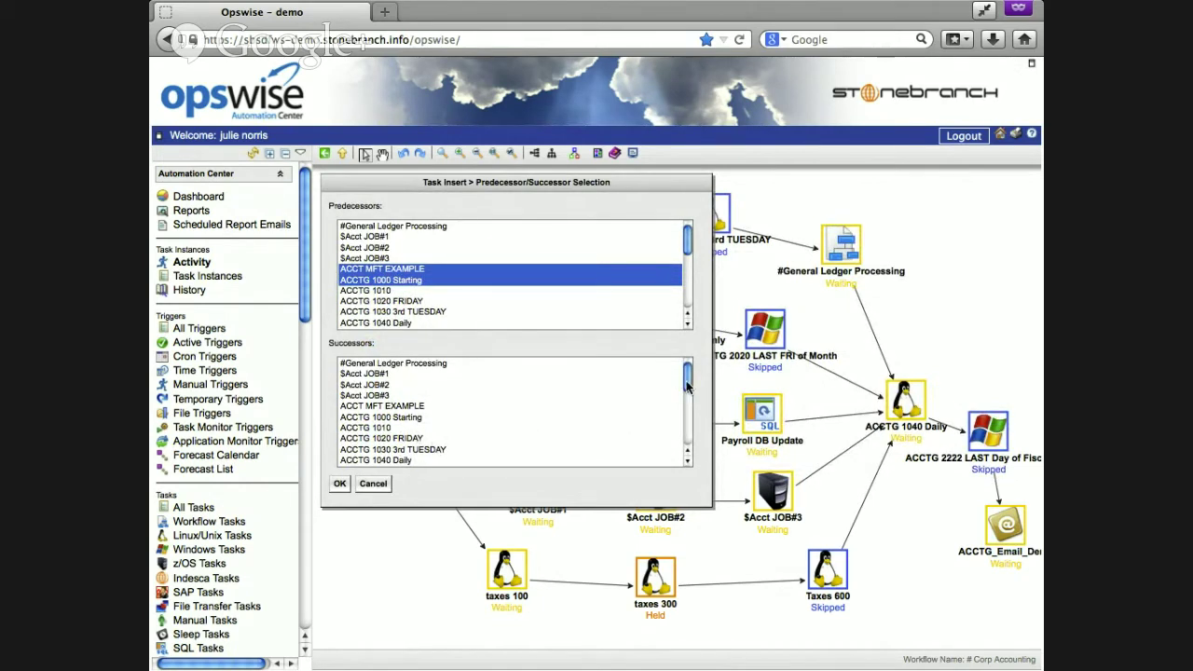
drag(687, 377, 688, 446)
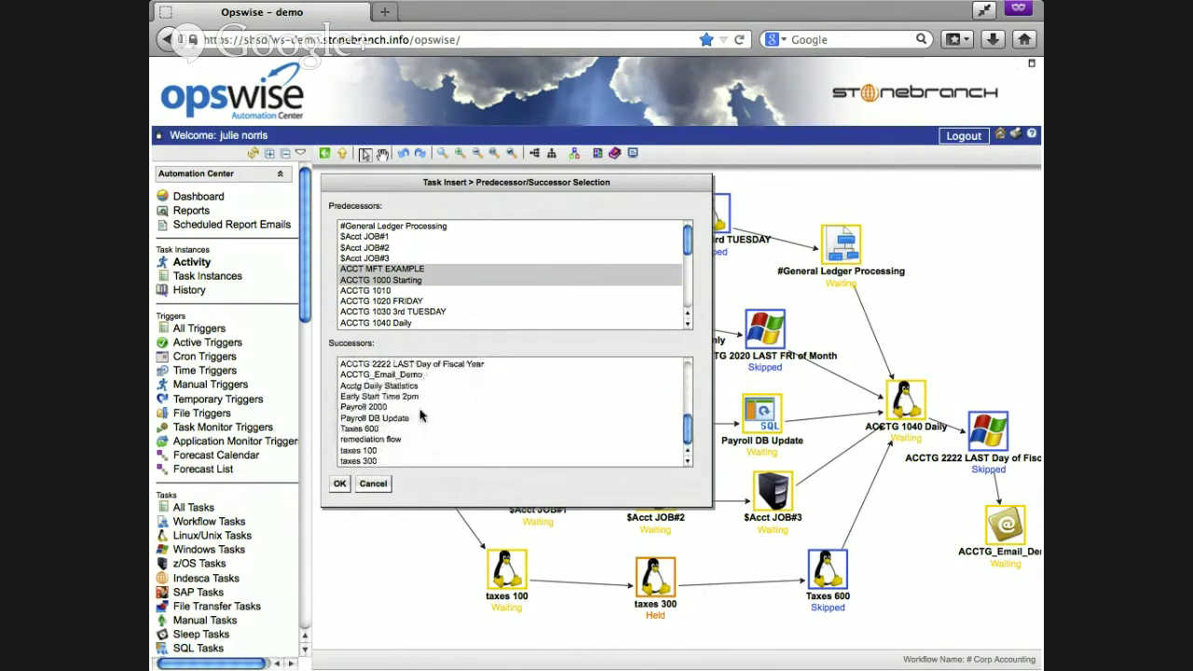
click(392, 375)
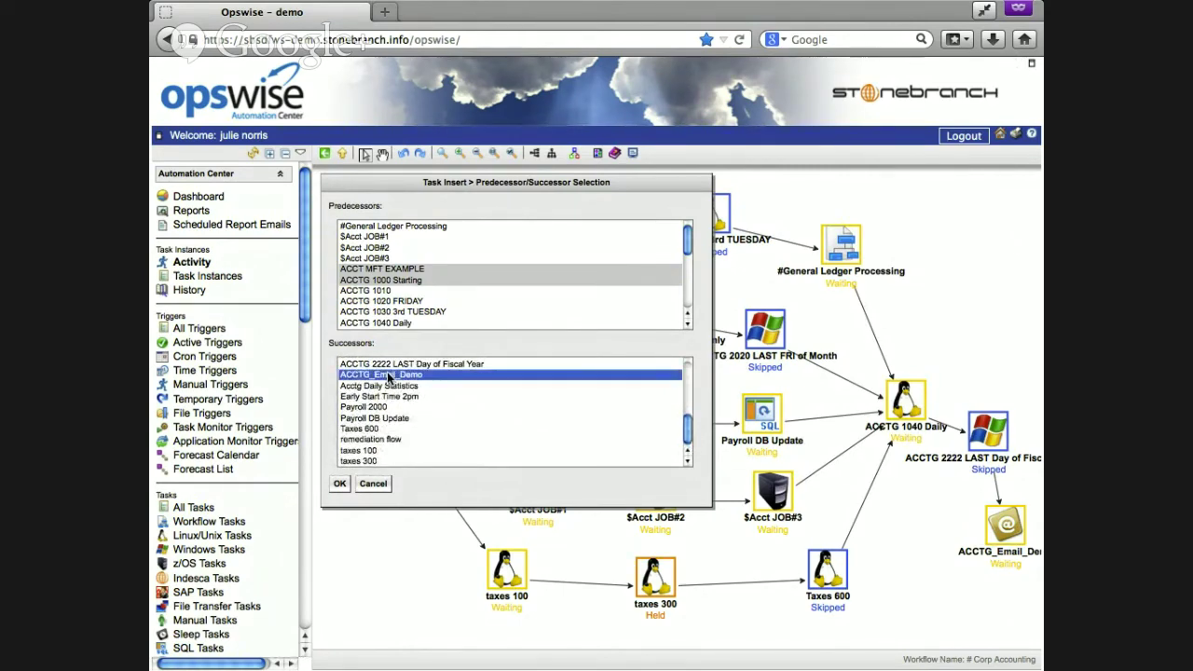
click(341, 484)
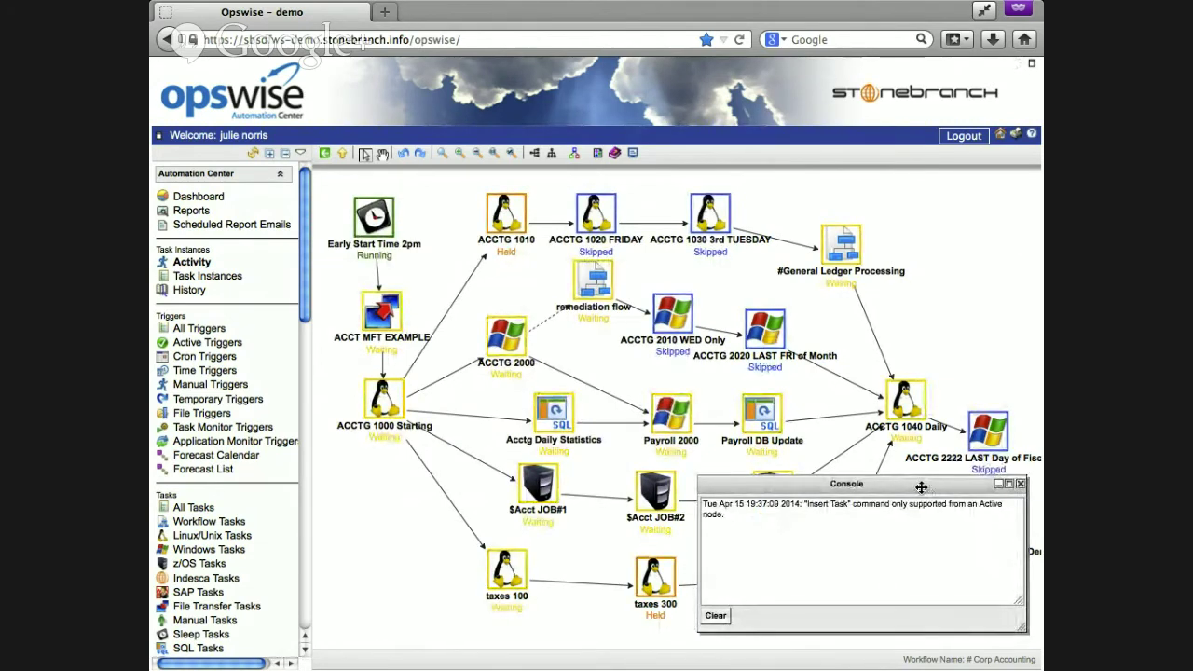
drag(914, 488, 808, 500)
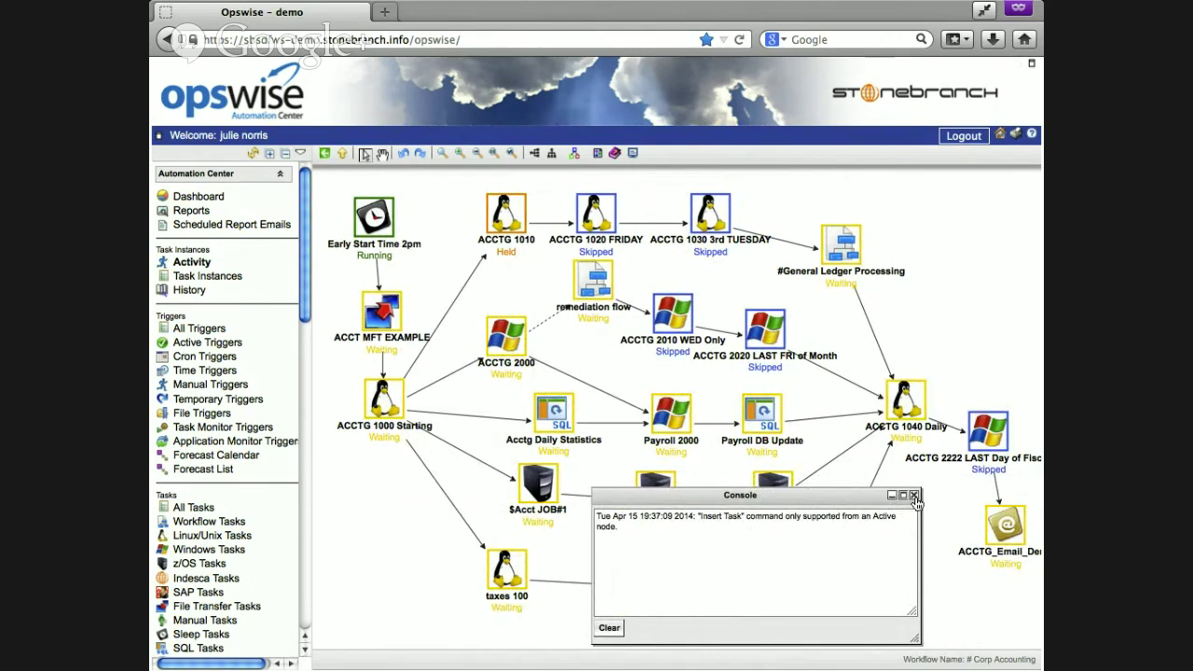
- Close the Console window and open the #Billing Statements workflow task's diagram for editing
click(913, 496)
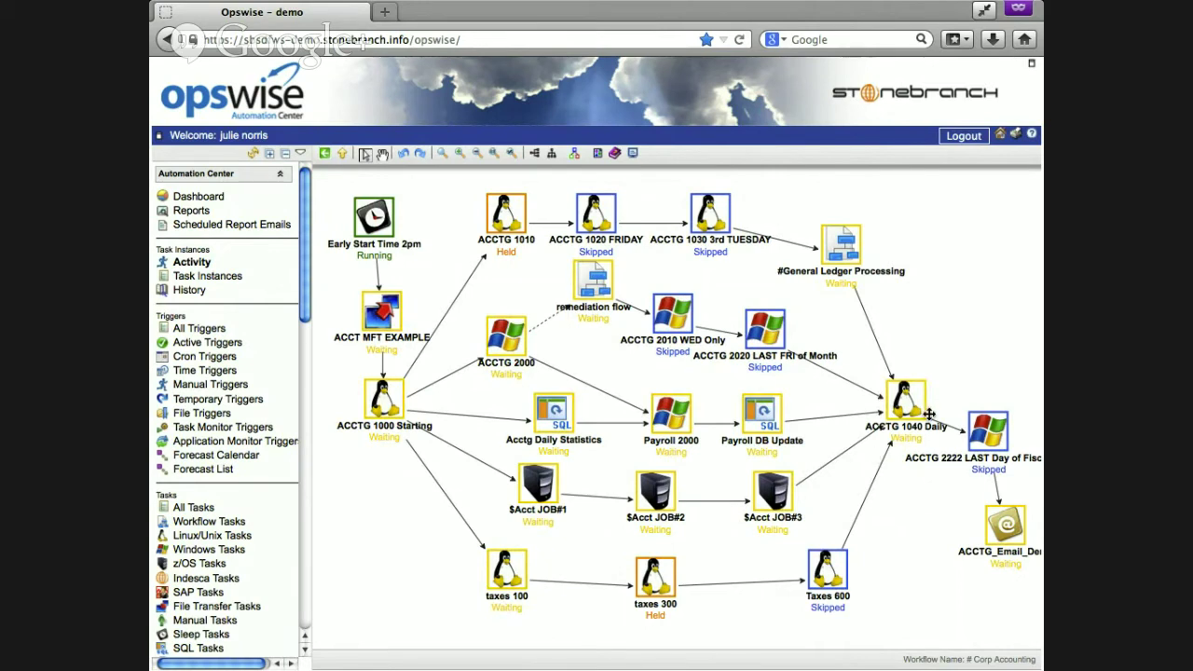
mouse_move(929, 414)
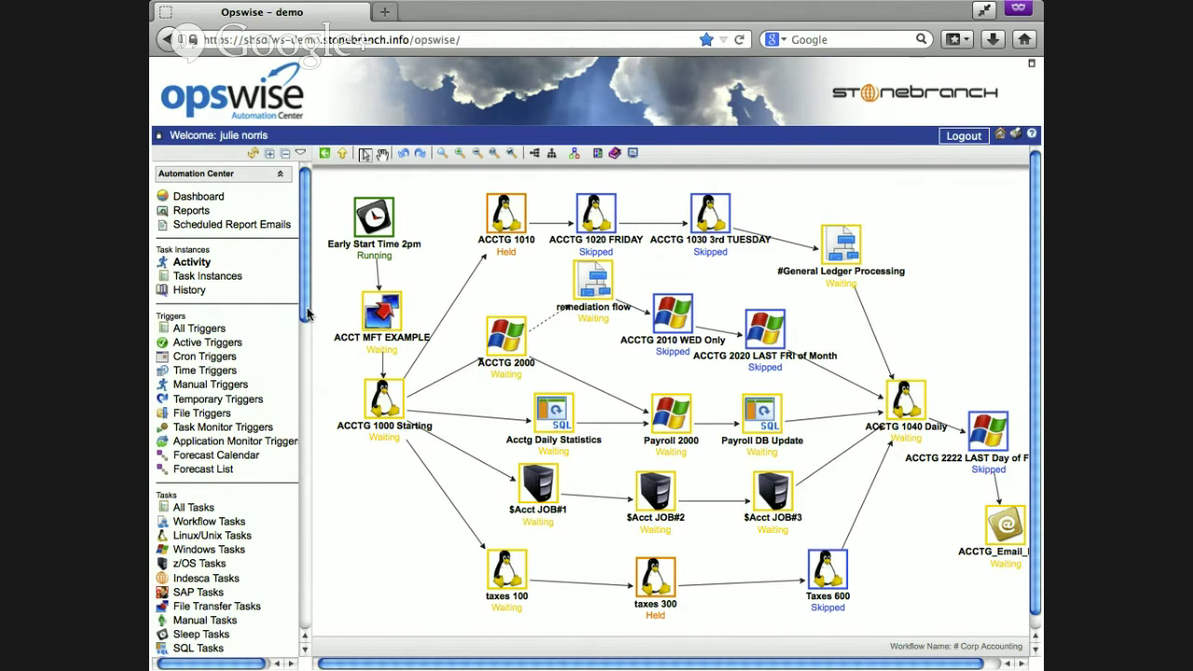
mouse_move(307, 313)
mouse_down()
mouse_move(305, 342)
mouse_move(304, 330)
mouse_up()
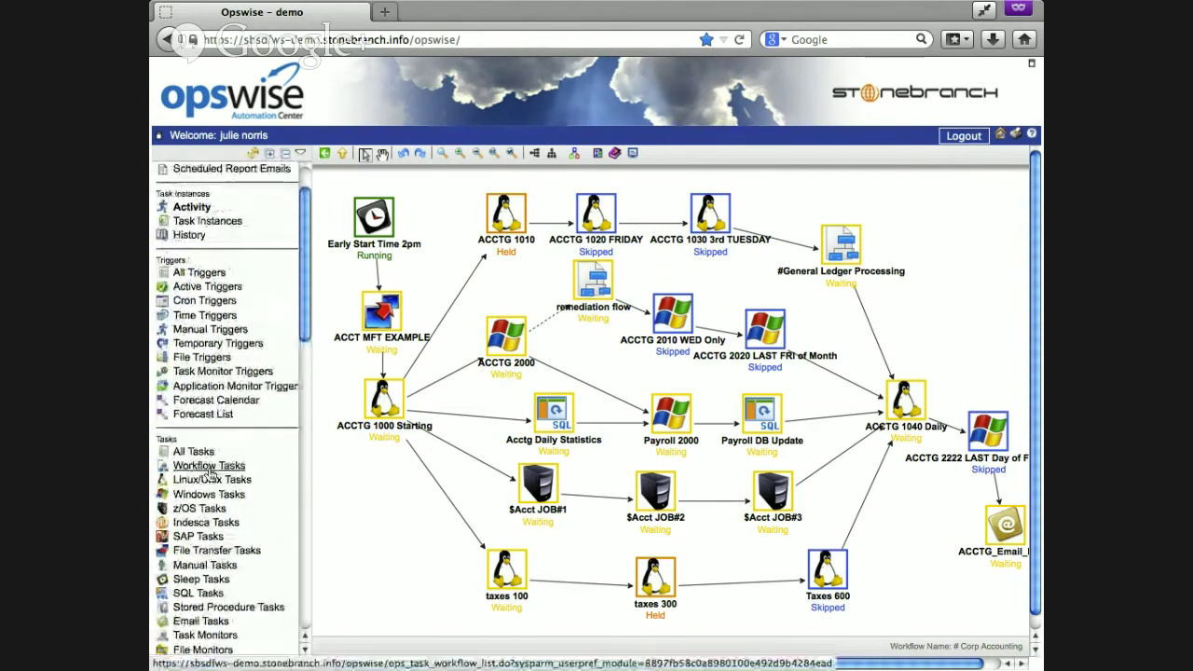
click(211, 467)
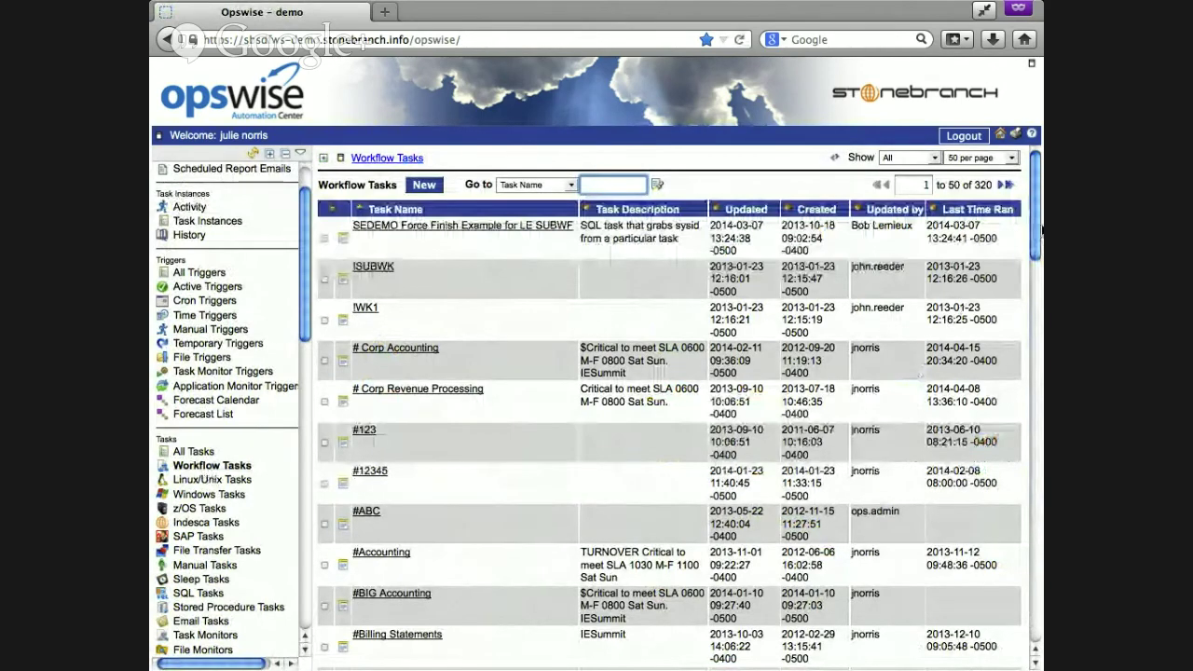
scroll(960, 313, down, 3)
scroll(737, 343, down, 2)
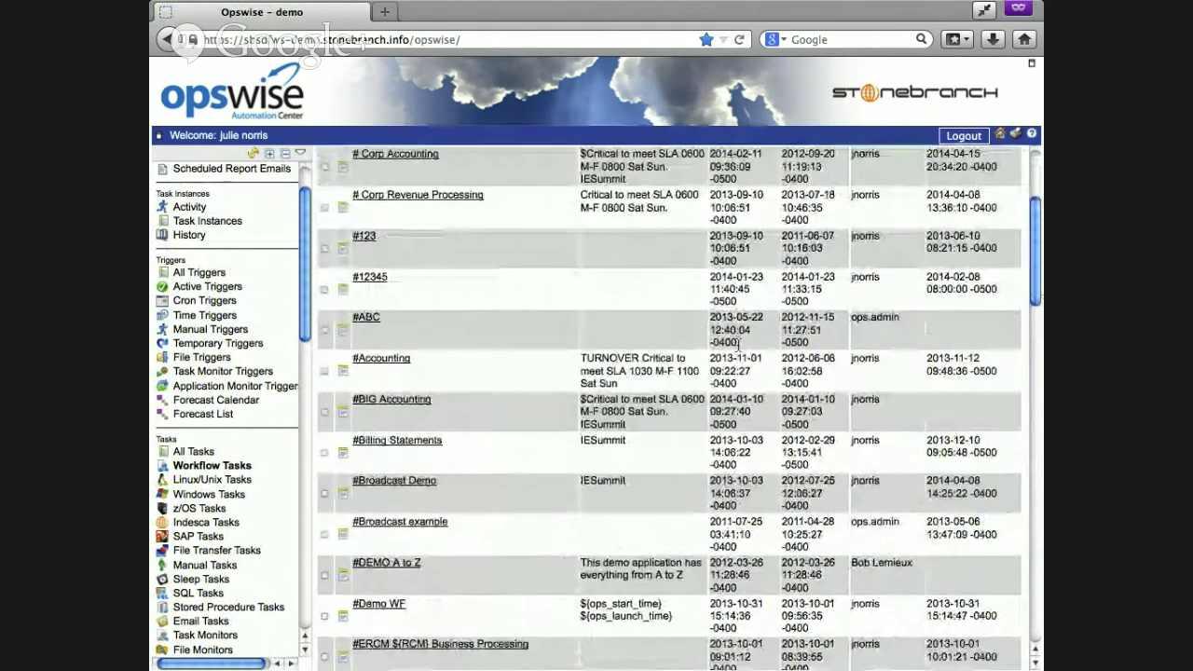
click(396, 446)
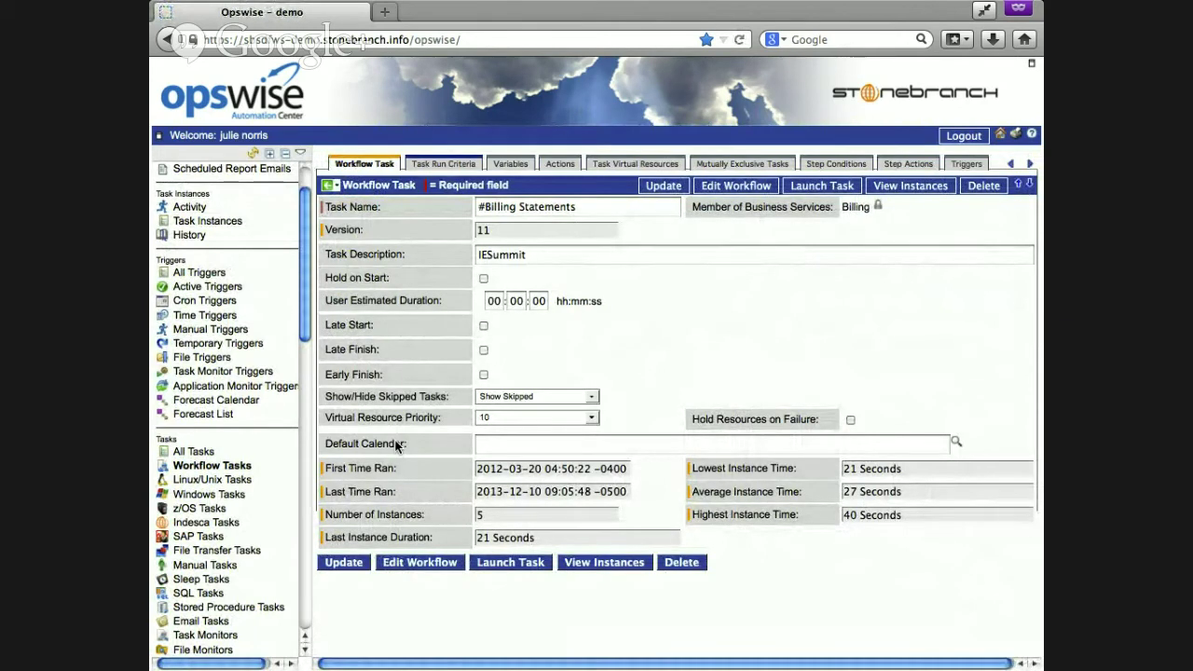
click(404, 564)
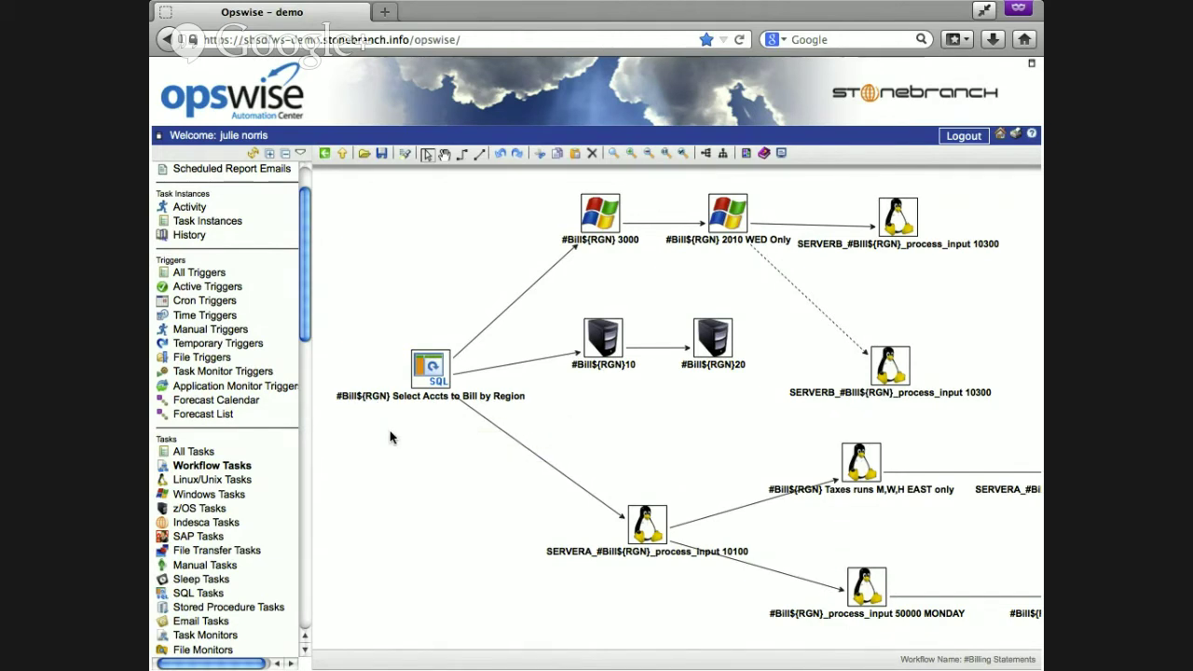
- List all triggers and run the #REGEAST Billing Process and #REGAMST Billing Process triggers immediately with Trigger Now
click(186, 272)
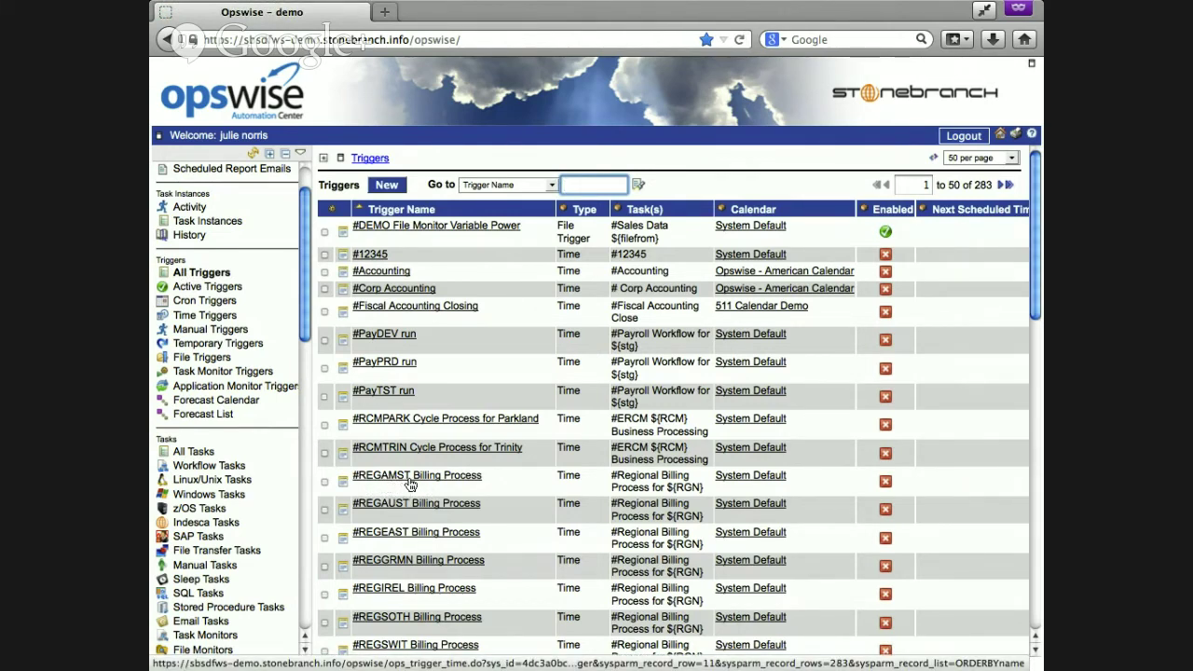
right_click(396, 538)
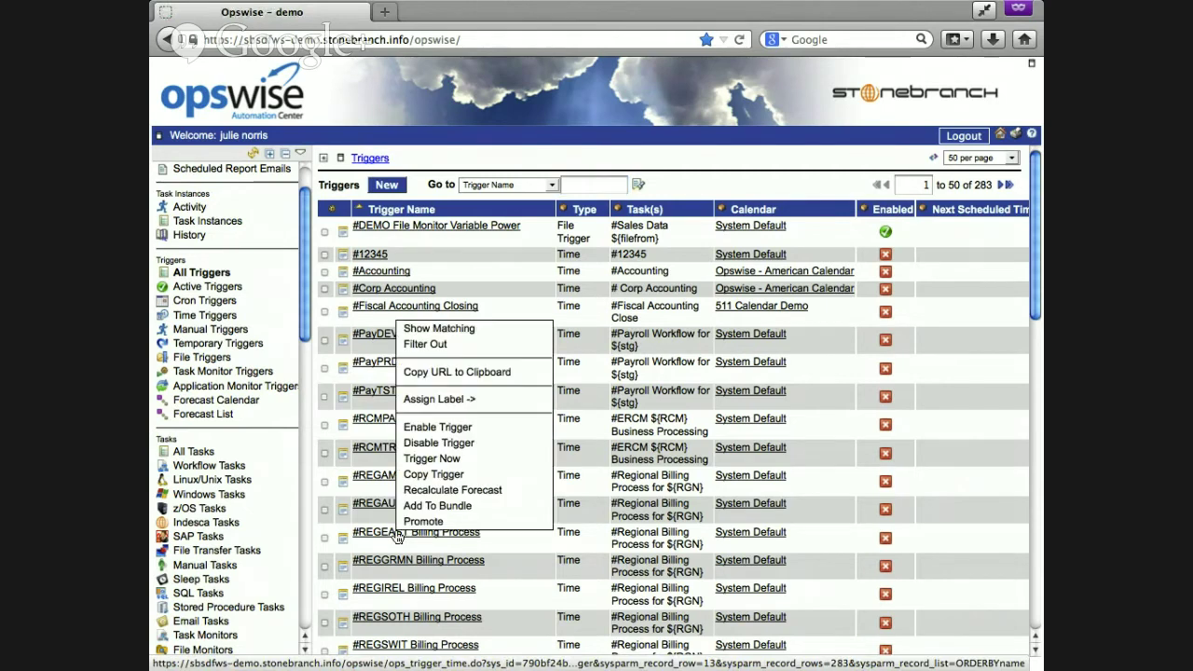
click(420, 459)
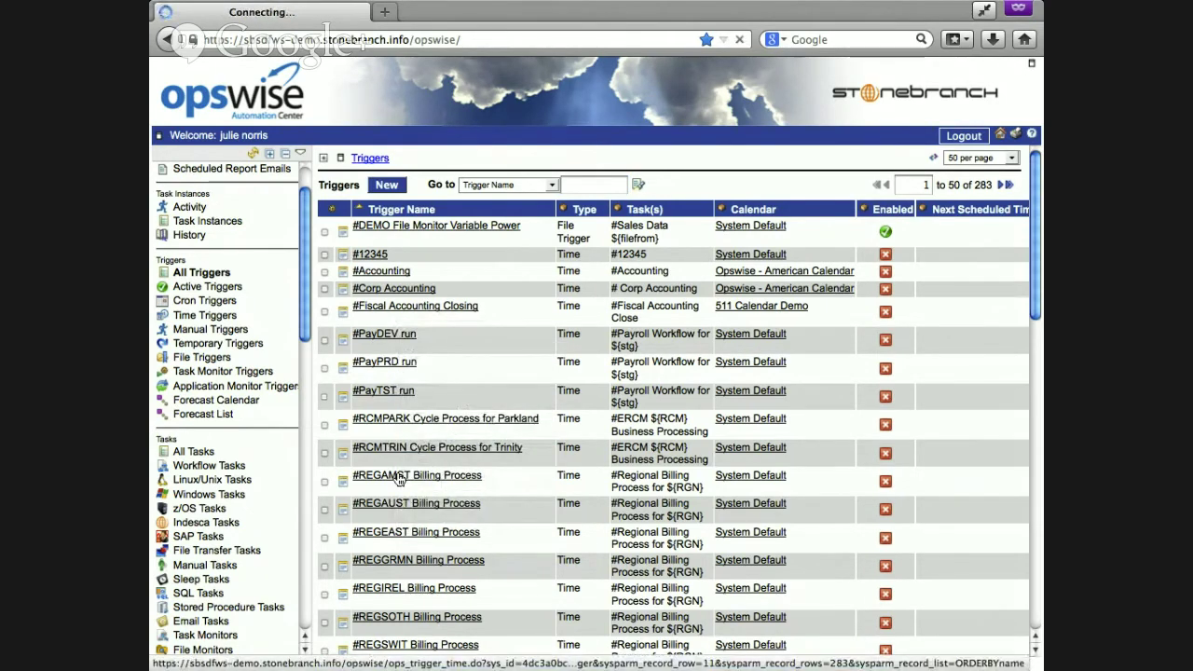
right_click(398, 478)
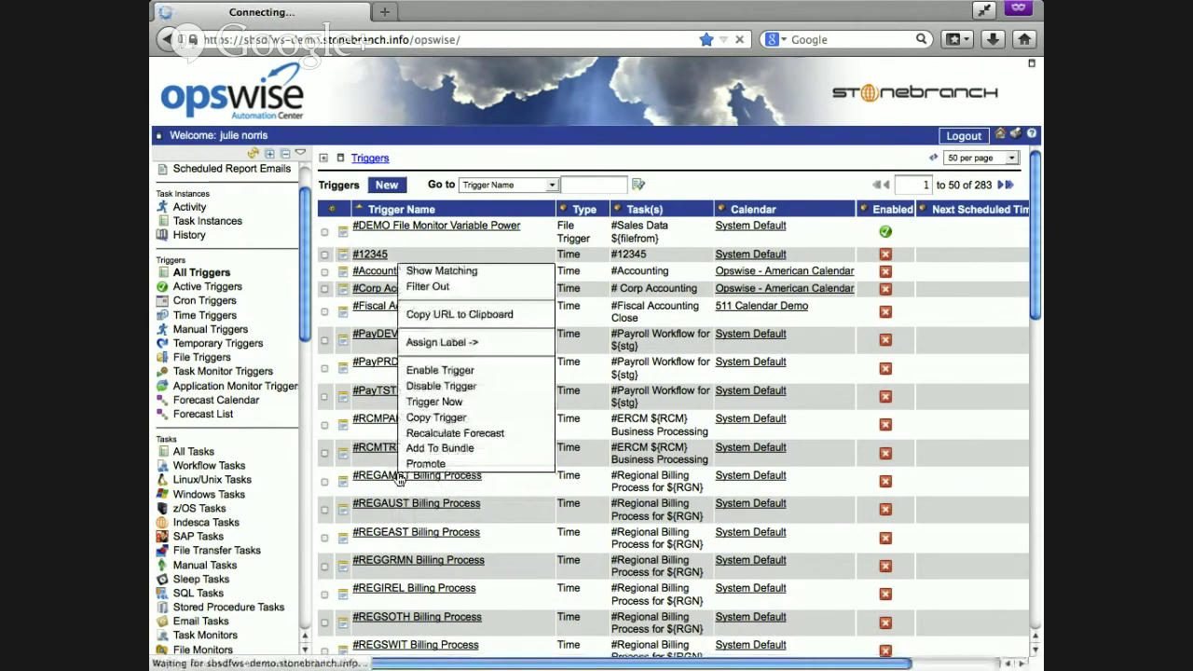
click(421, 404)
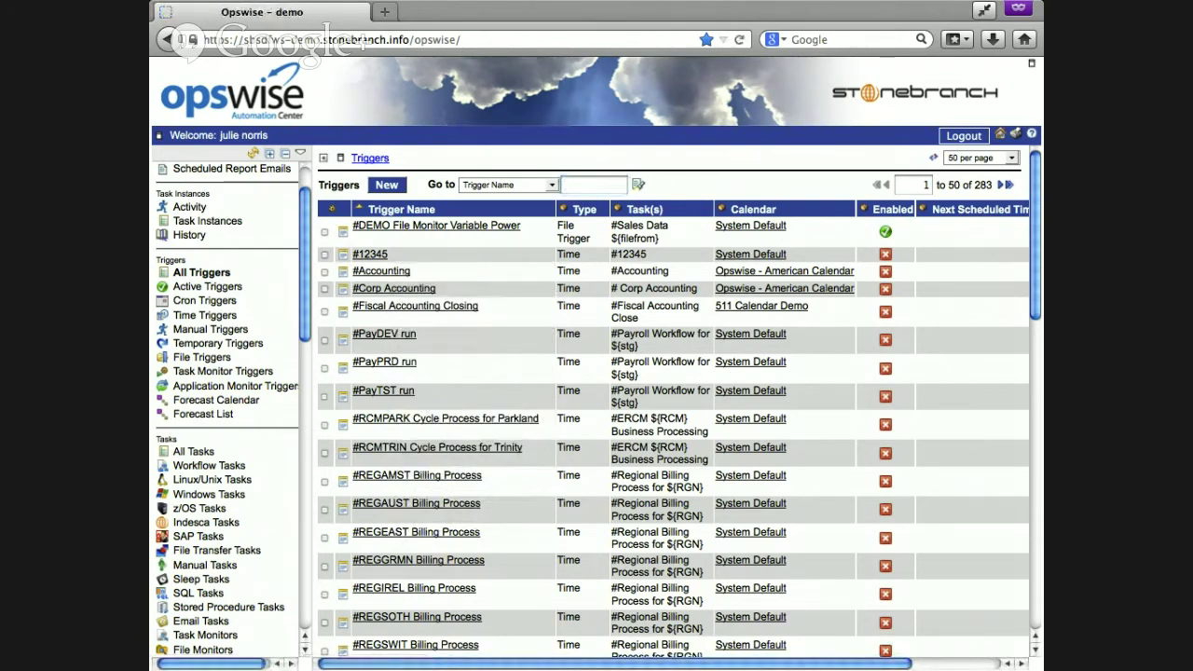
right_click(401, 480)
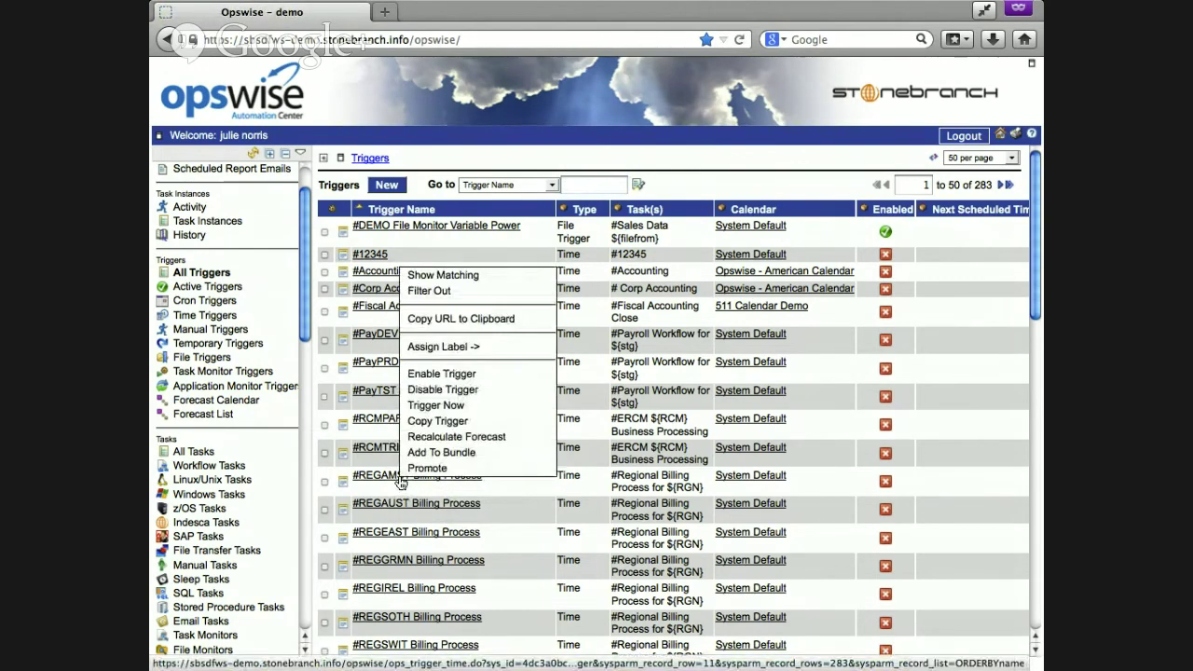
click(420, 405)
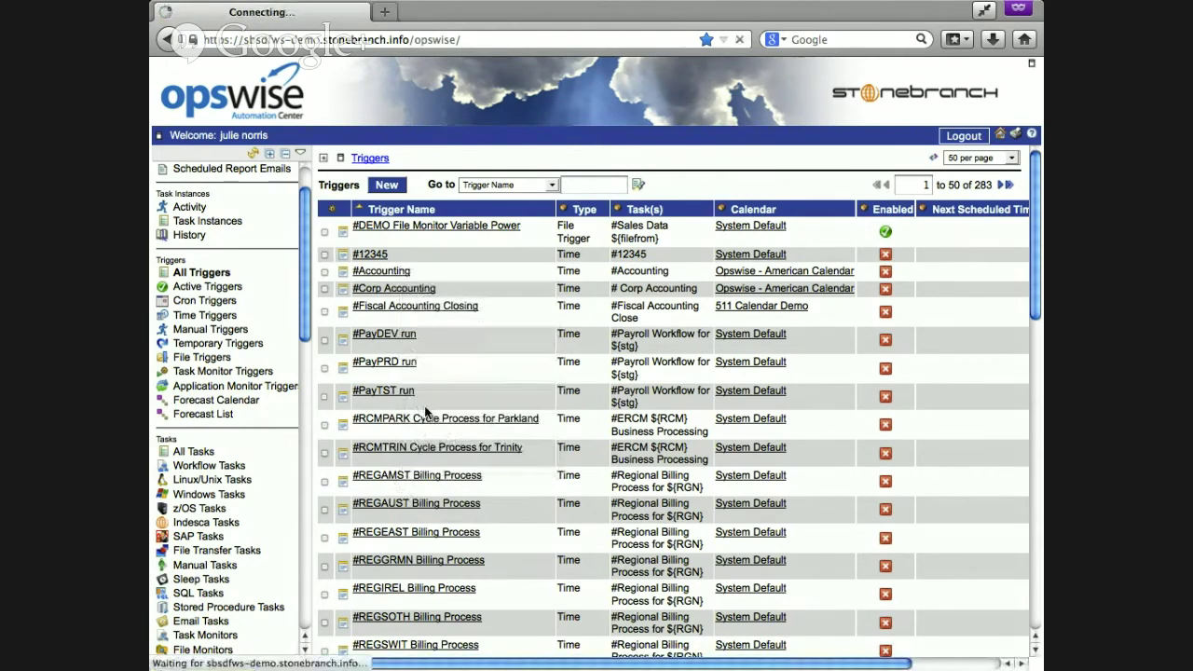
- Sort today's task instances in Activity by Type and open the #Sales Data EAST_2014-Apr-15 workflow instance
click(202, 215)
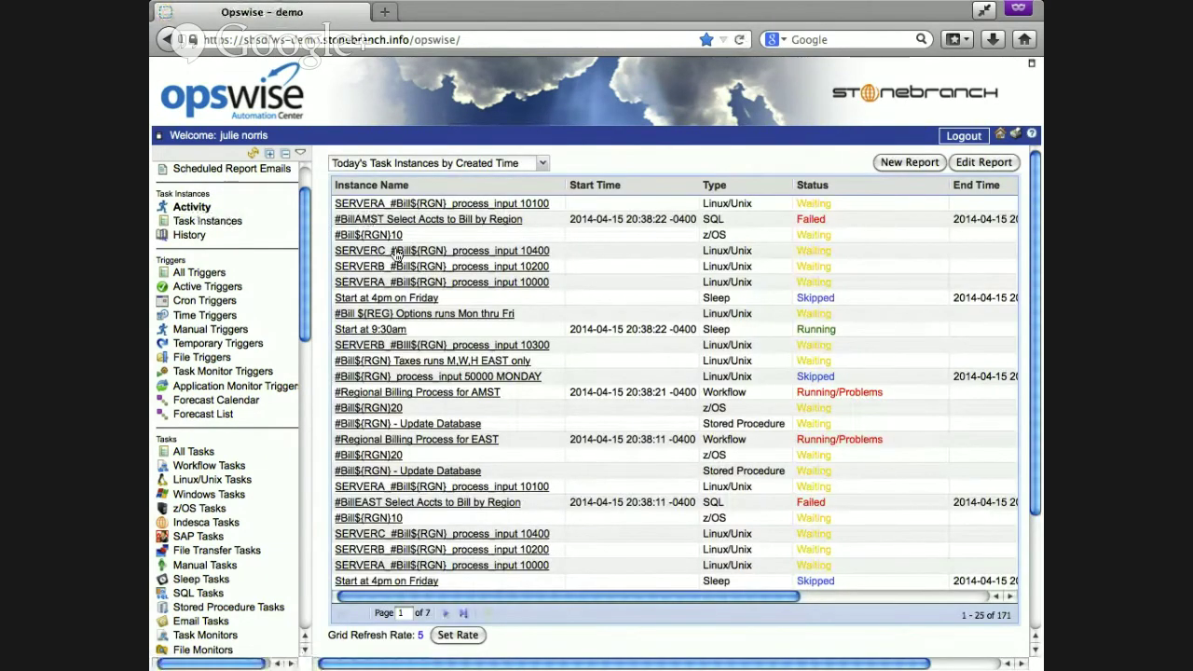
click(715, 186)
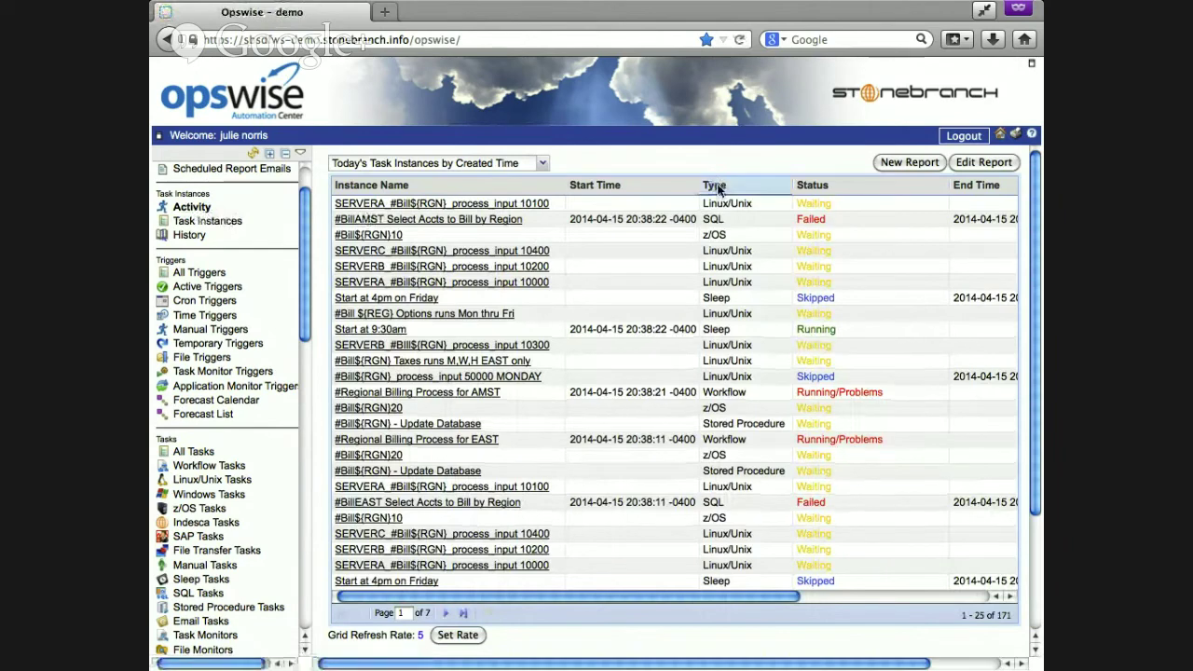
click(427, 203)
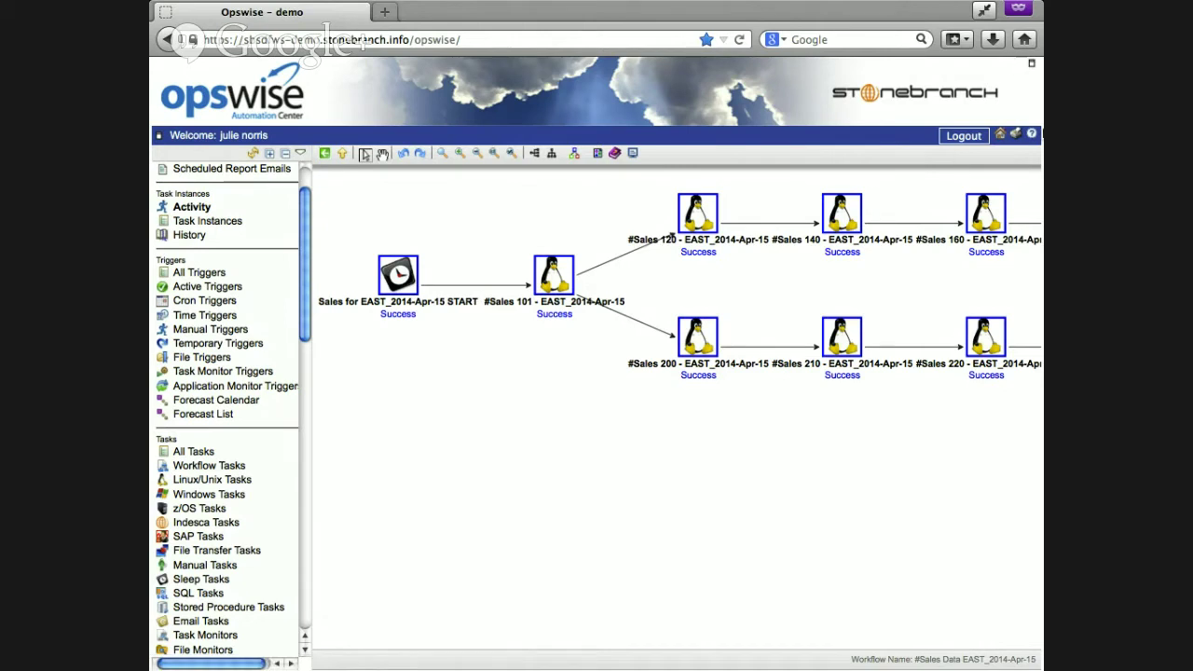
- View the Variables and Functions page of the Opswise Controller online documentation and return to the Opswise demo
click(1031, 137)
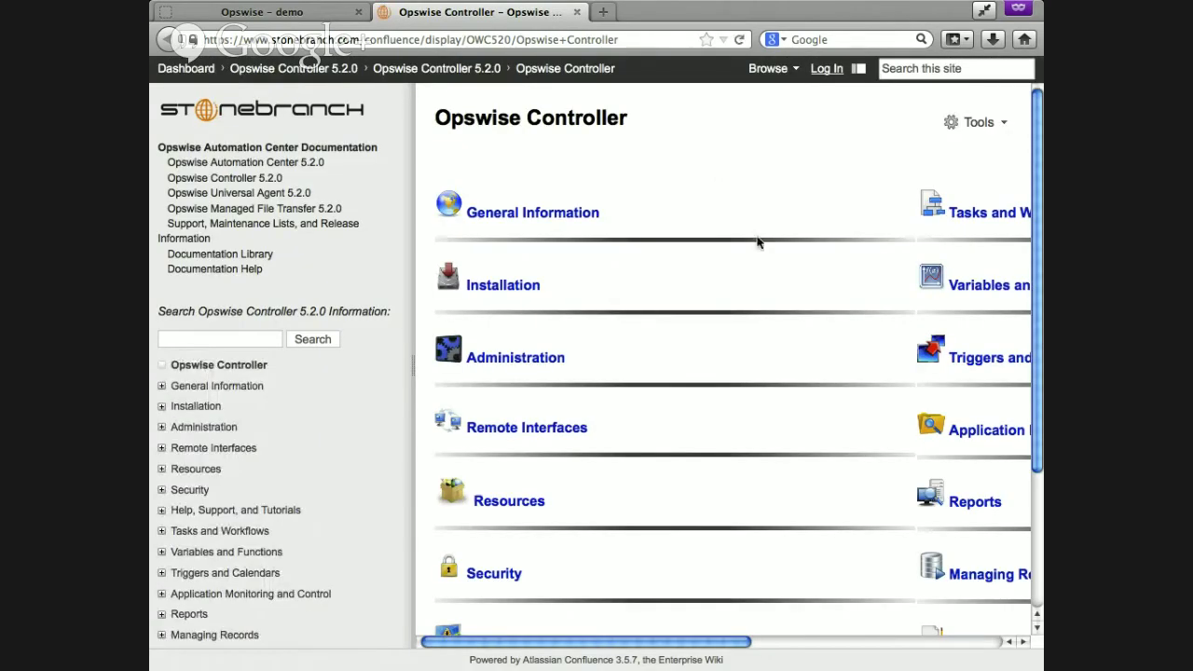
click(966, 289)
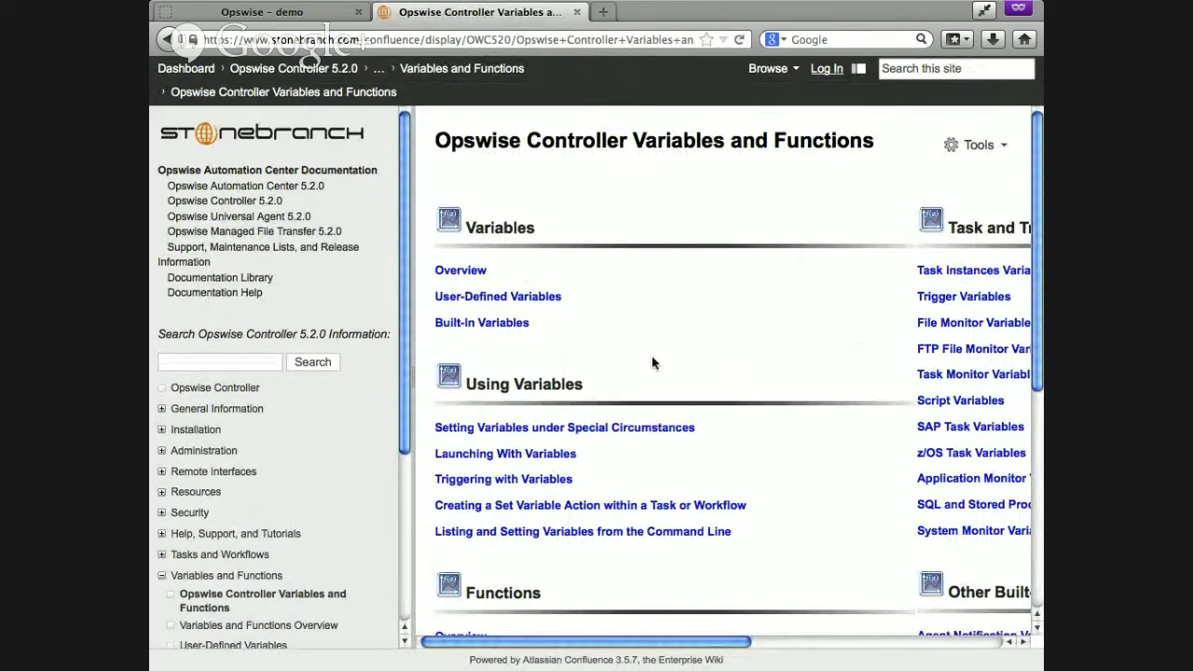
click(288, 15)
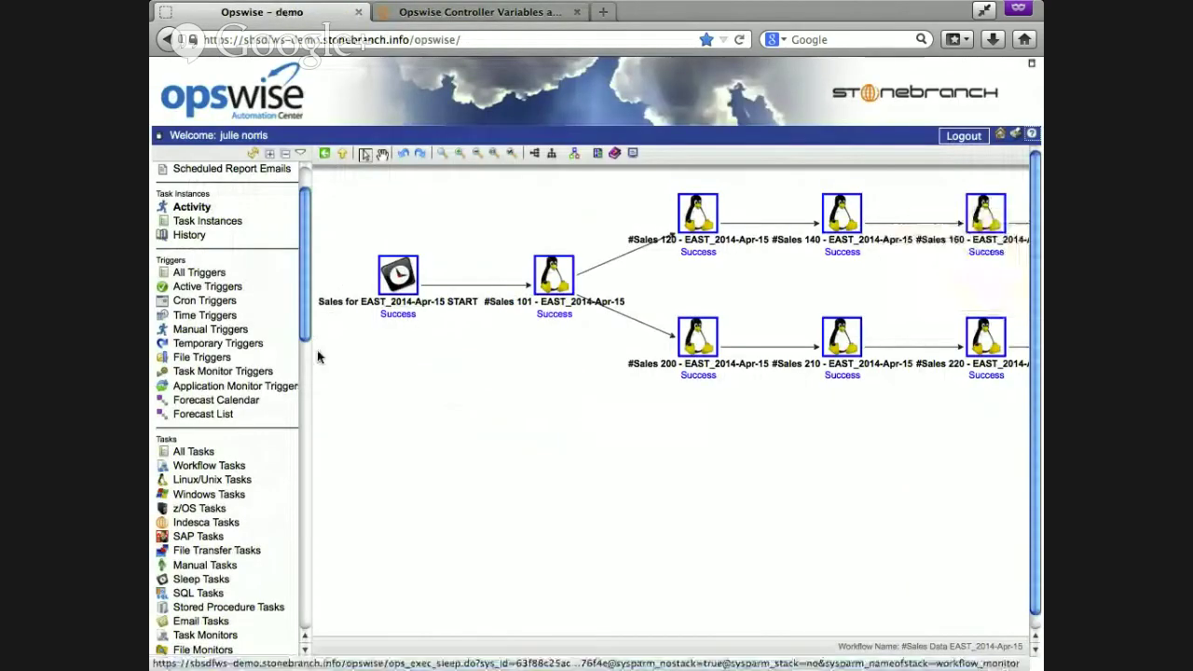
- Find the #Broadcast Demo workflow task among the workflow tasks and open its diagram for editing
click(224, 466)
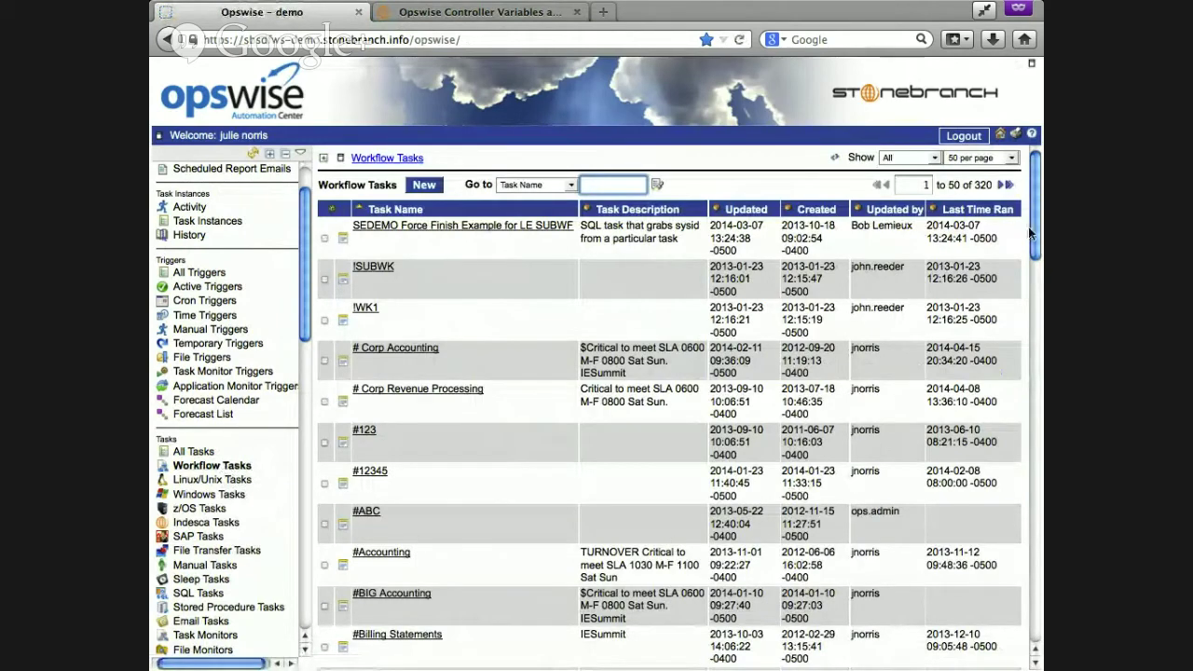
drag(1035, 236, 1039, 337)
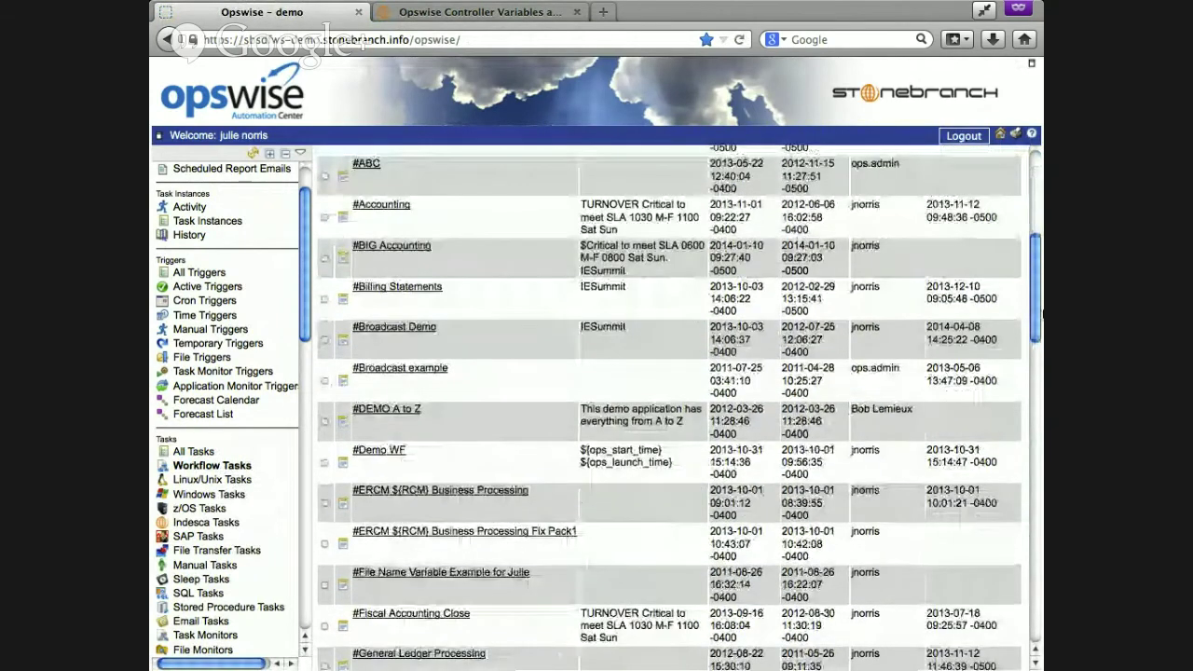
click(391, 334)
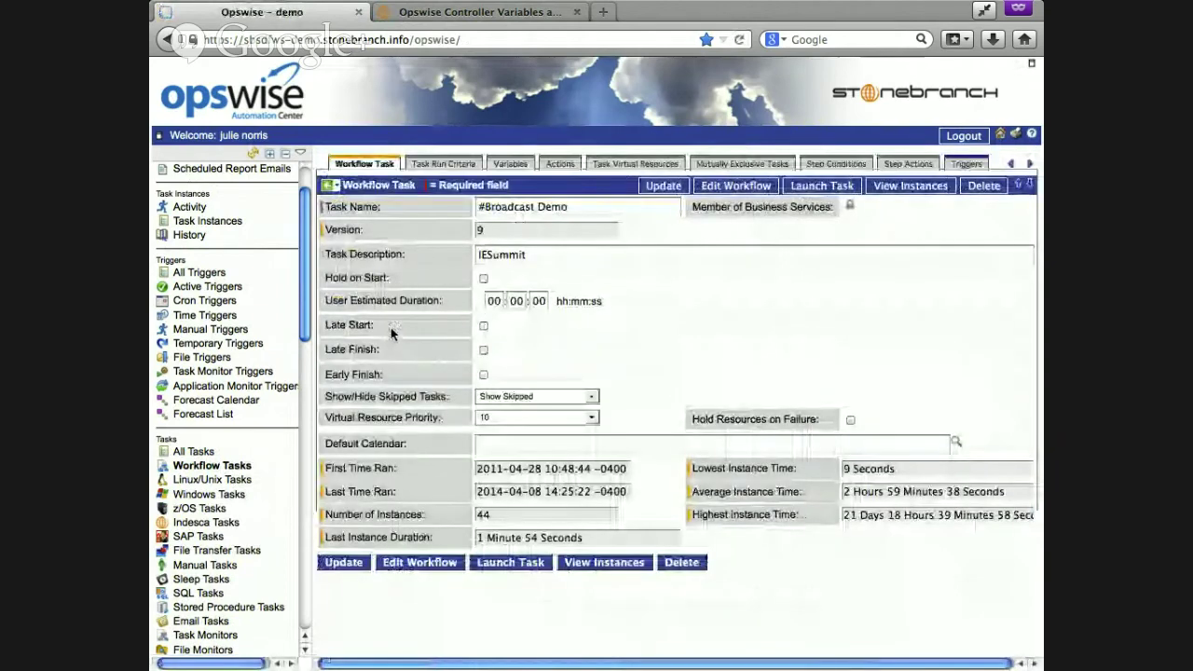
click(415, 563)
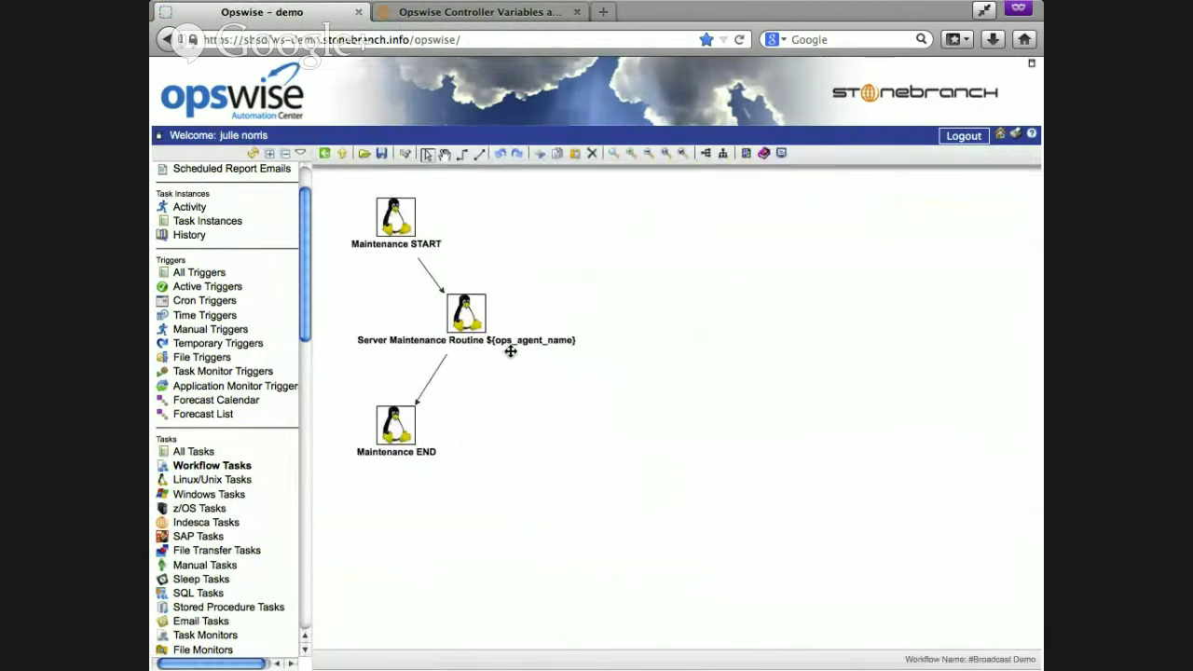
- Examine the Server Maintenance Routine ${ops_agent_name} task's definition, including its Cluster Broadcast setting, and return to the workflow diagram
mouse_move(573, 354)
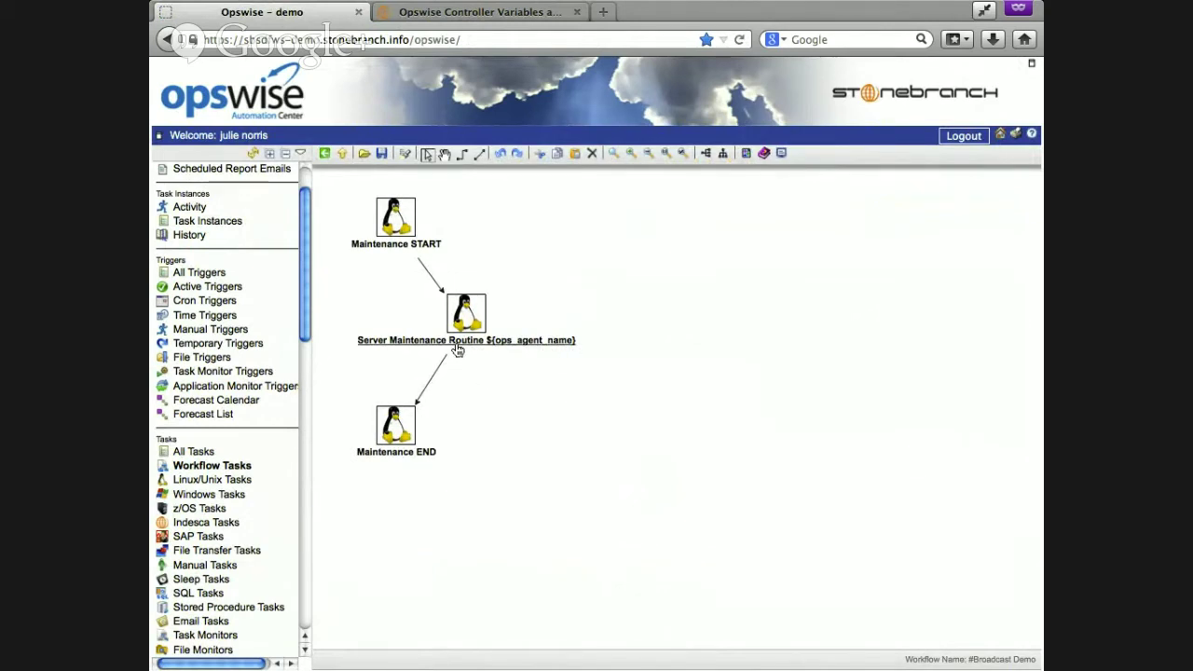
click(457, 349)
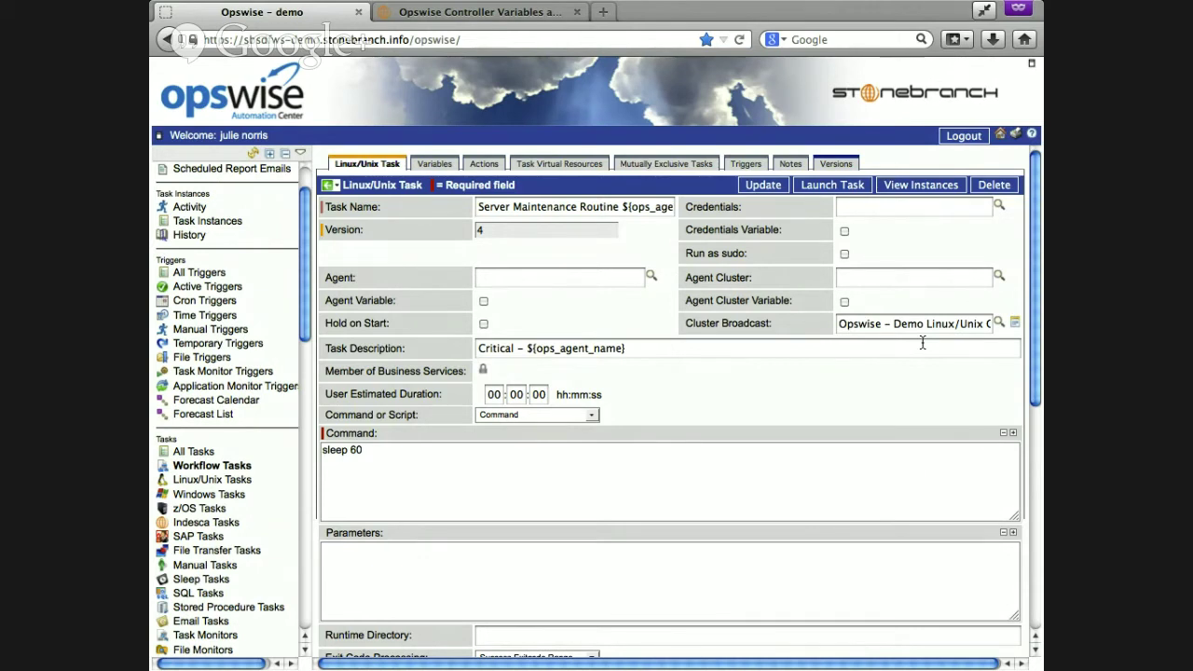
click(328, 186)
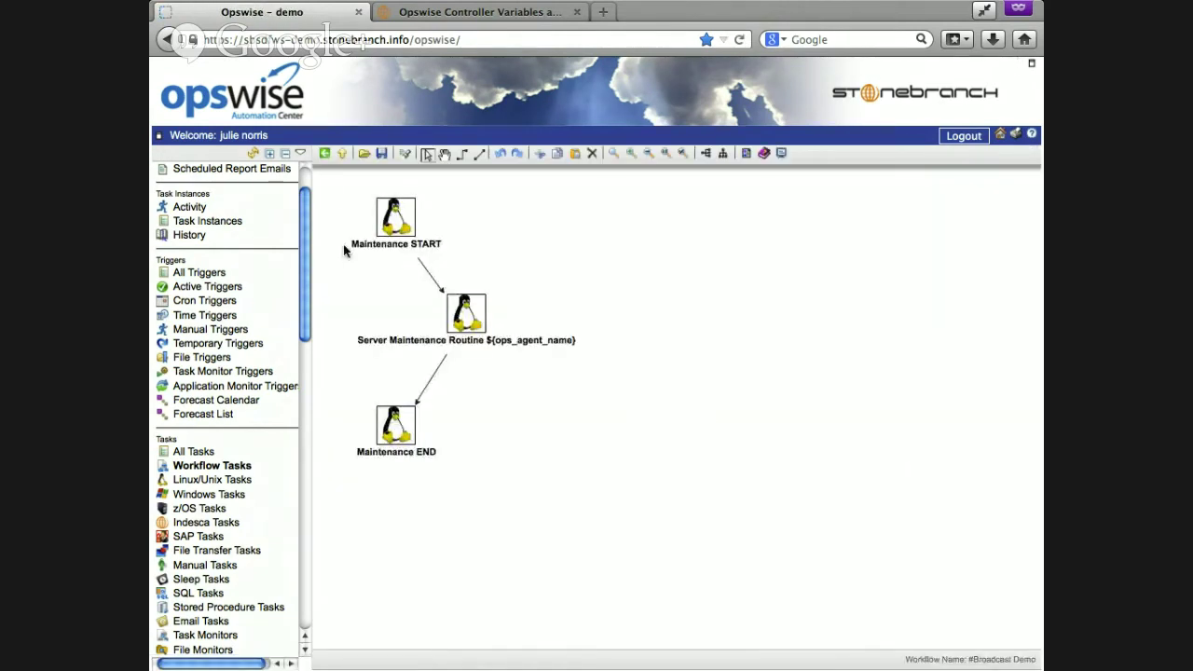
- Launch the #Broadcast Demo workflow, open its running instance from Activity, and collapse the navigation pane
right_click(506, 428)
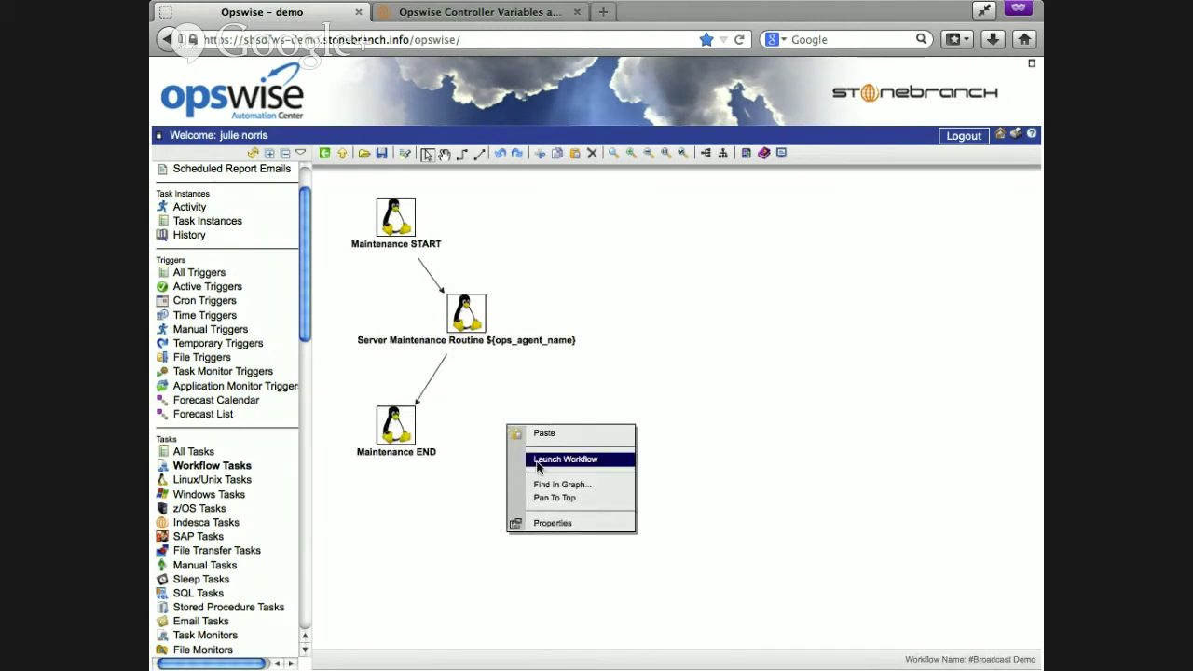
click(527, 460)
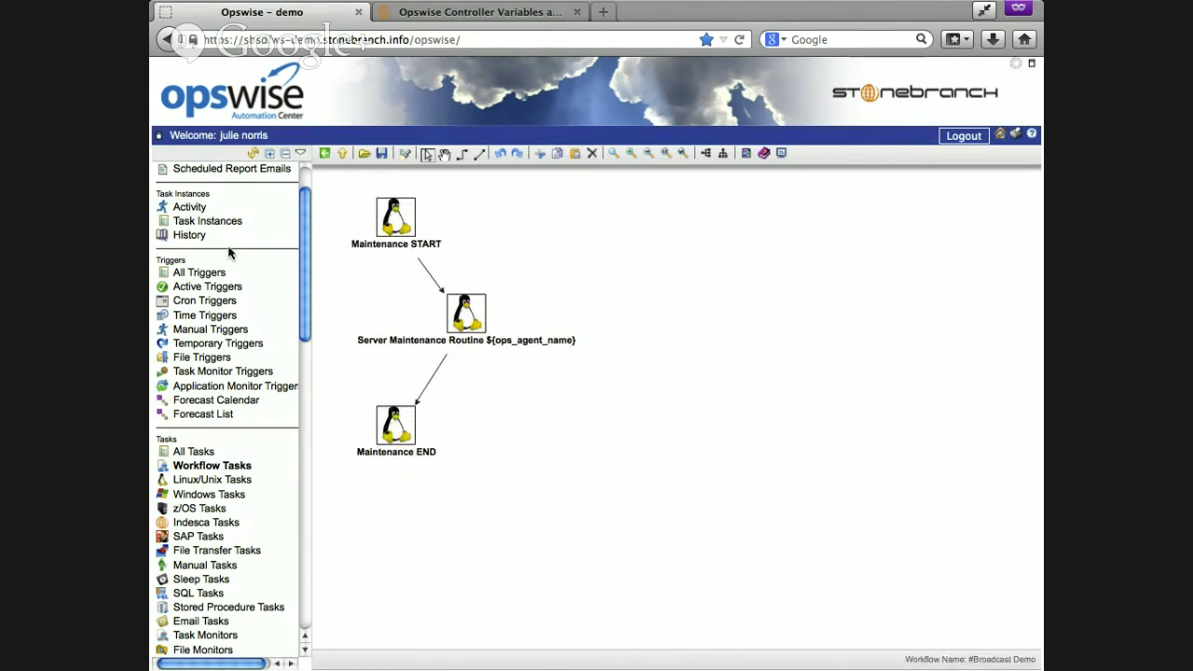
click(191, 211)
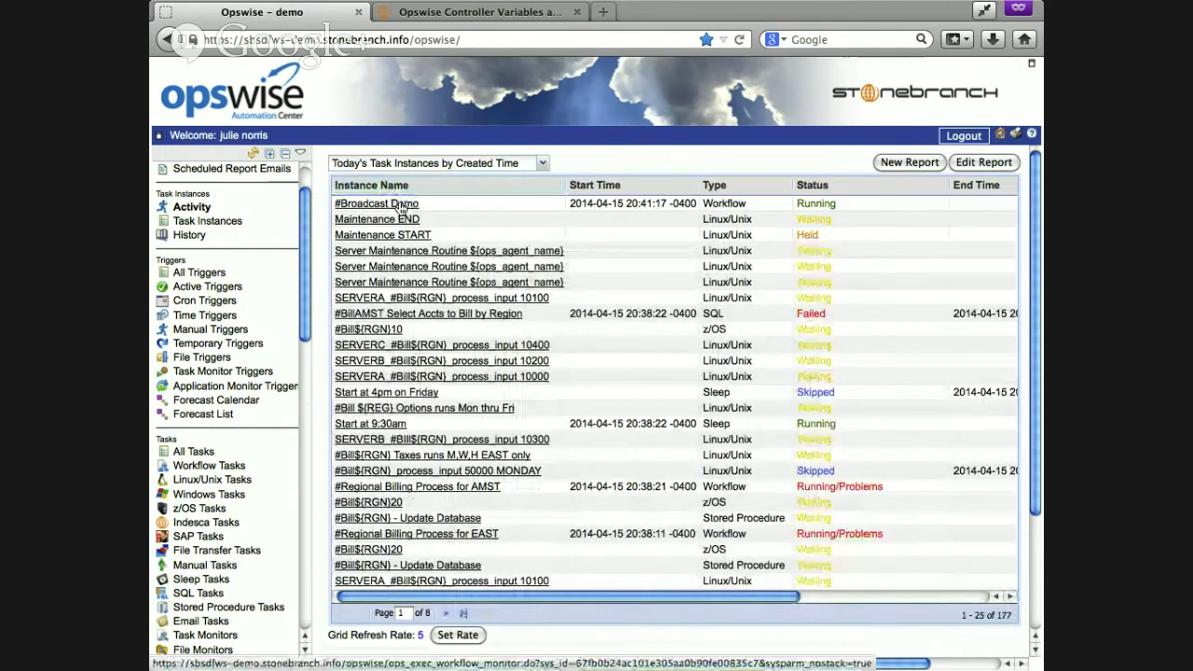
click(401, 207)
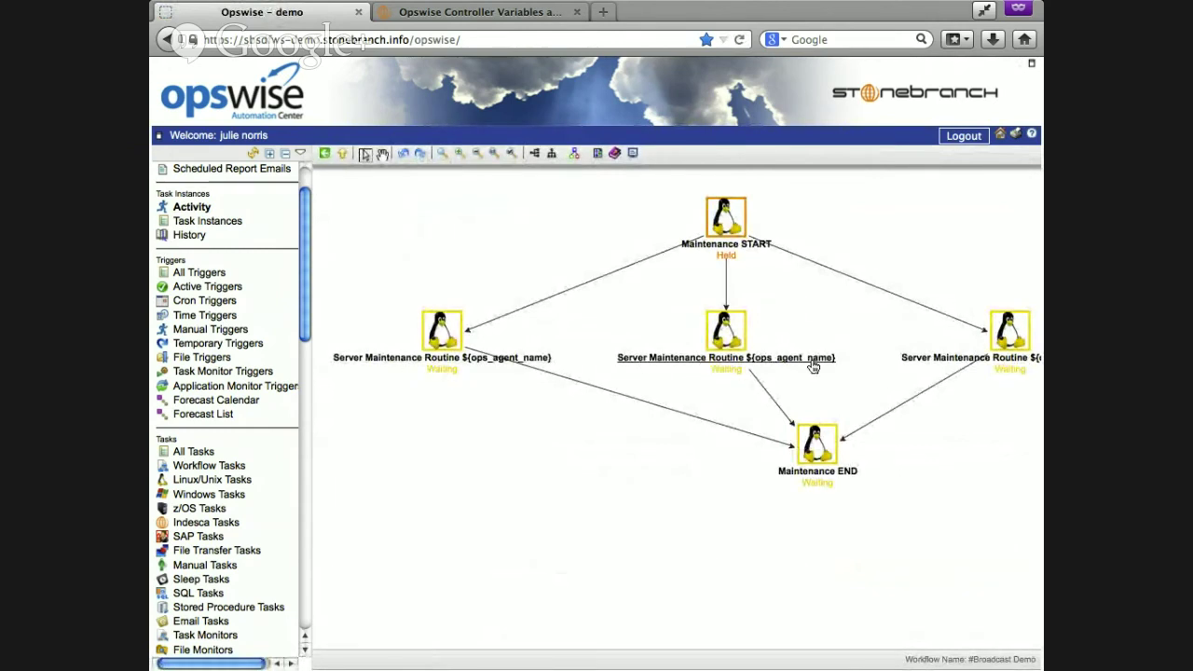
click(158, 137)
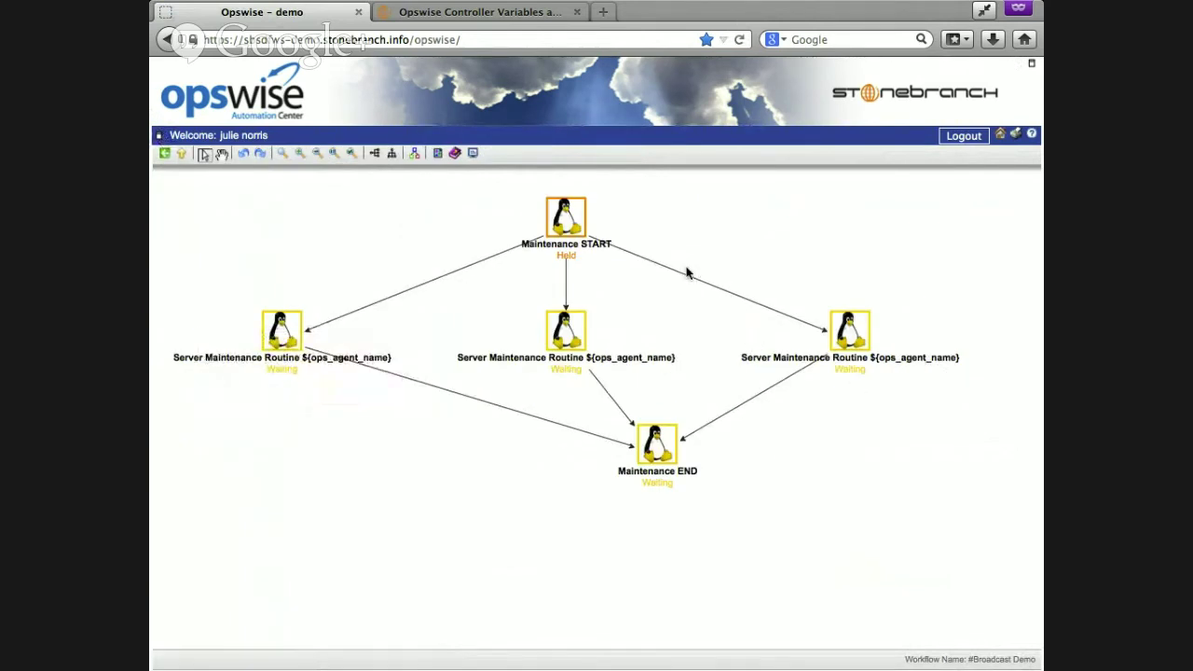
- Release the held Maintenance START task in the running #Broadcast Demo workflow instance
right_click(584, 249)
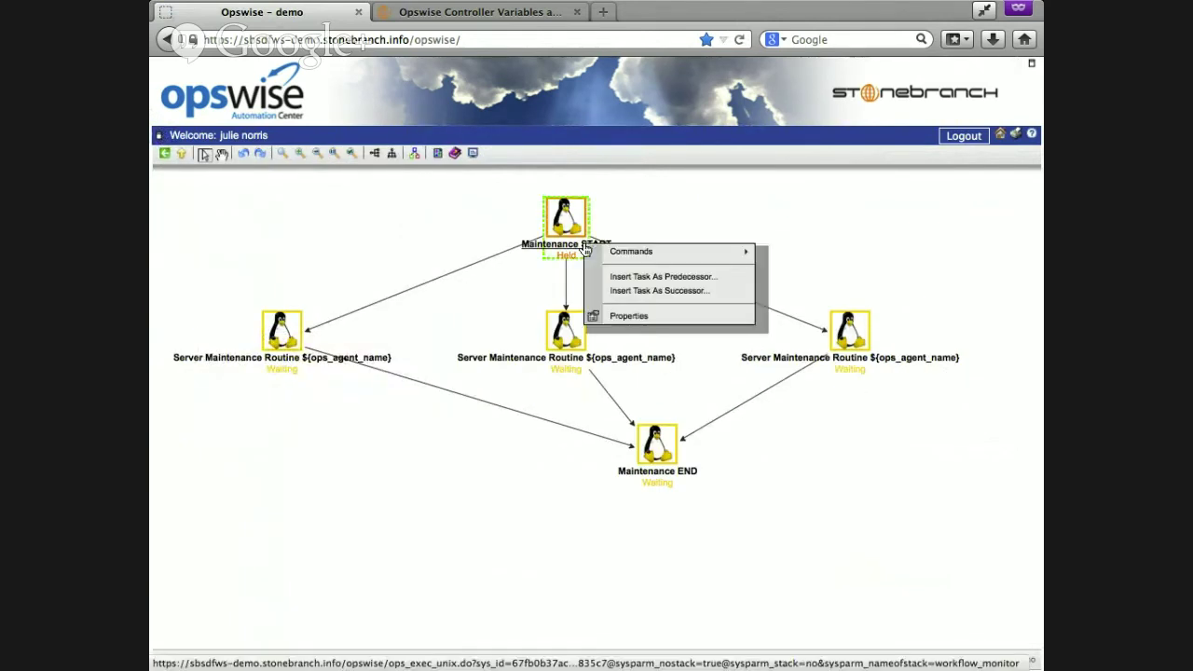
mouse_move(632, 254)
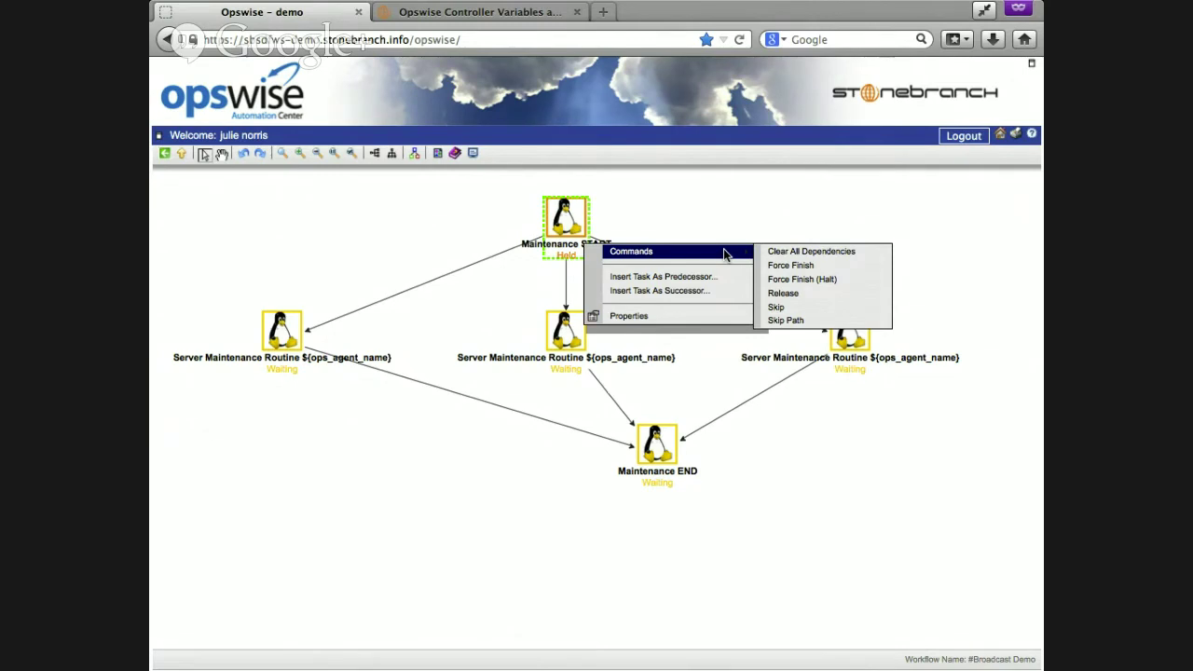
click(783, 295)
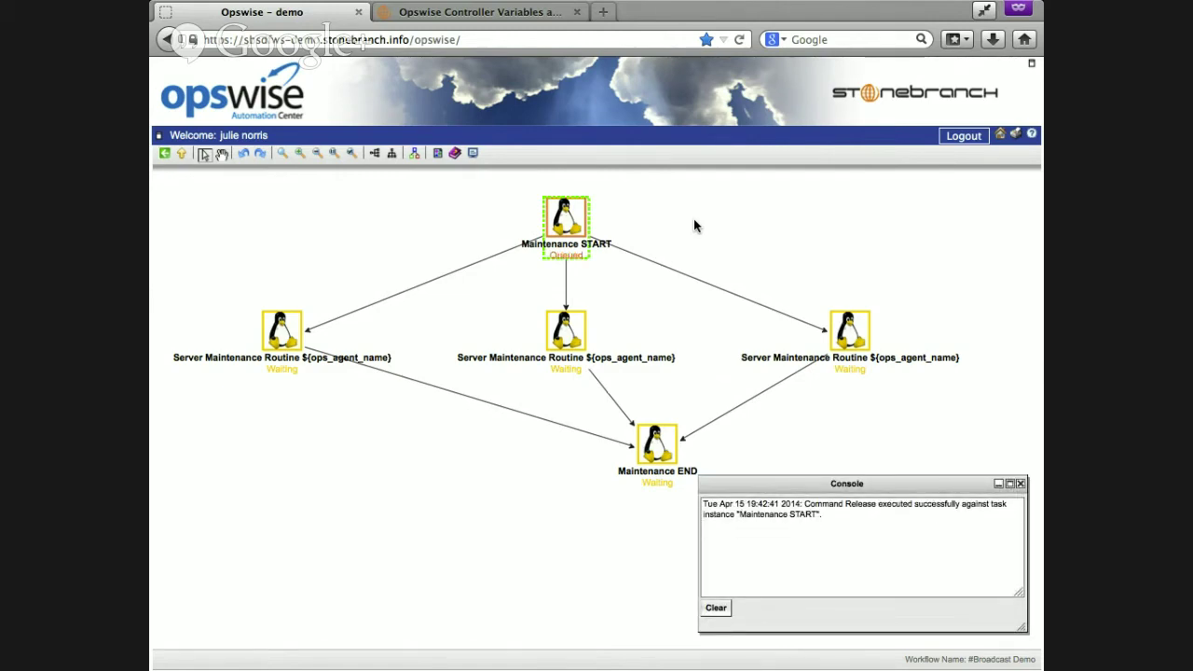
- Close the workflow console and open the Promotion Targets list
click(1020, 484)
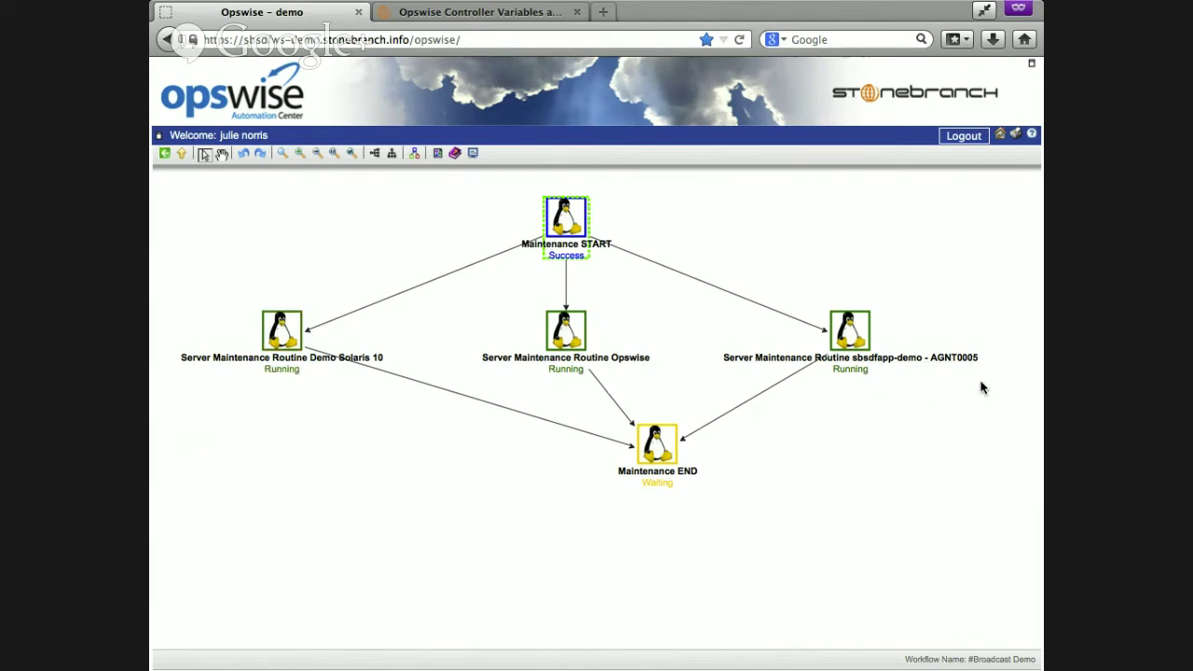
click(158, 138)
drag(305, 321, 315, 596)
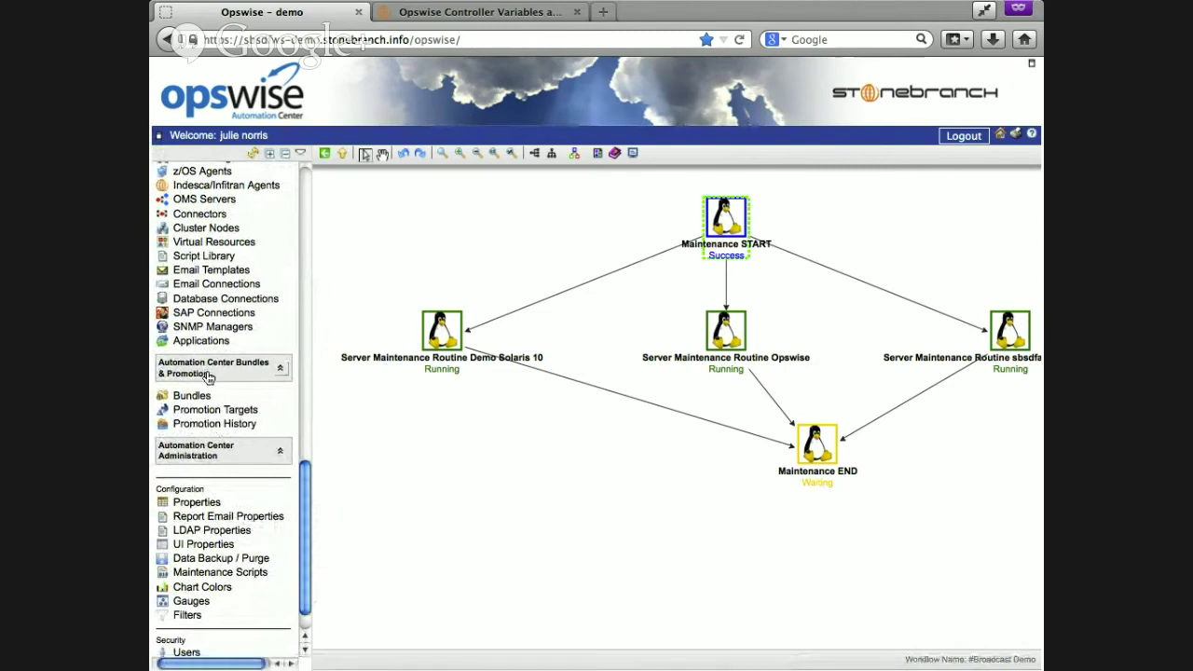
click(244, 411)
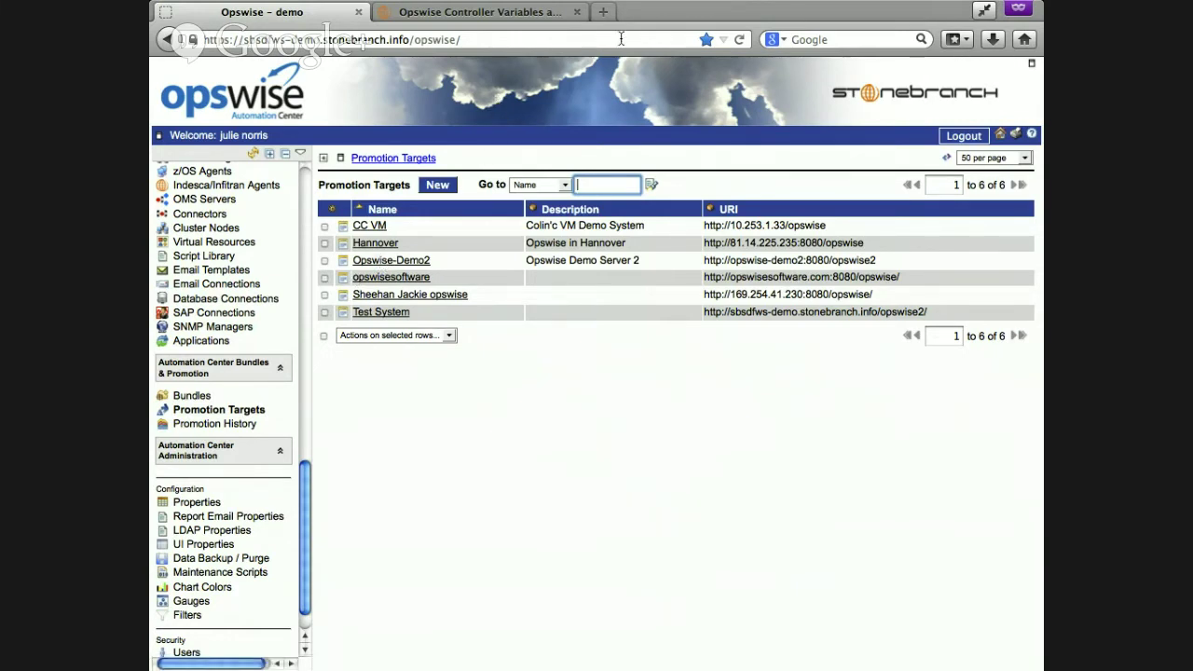
click(493, 37)
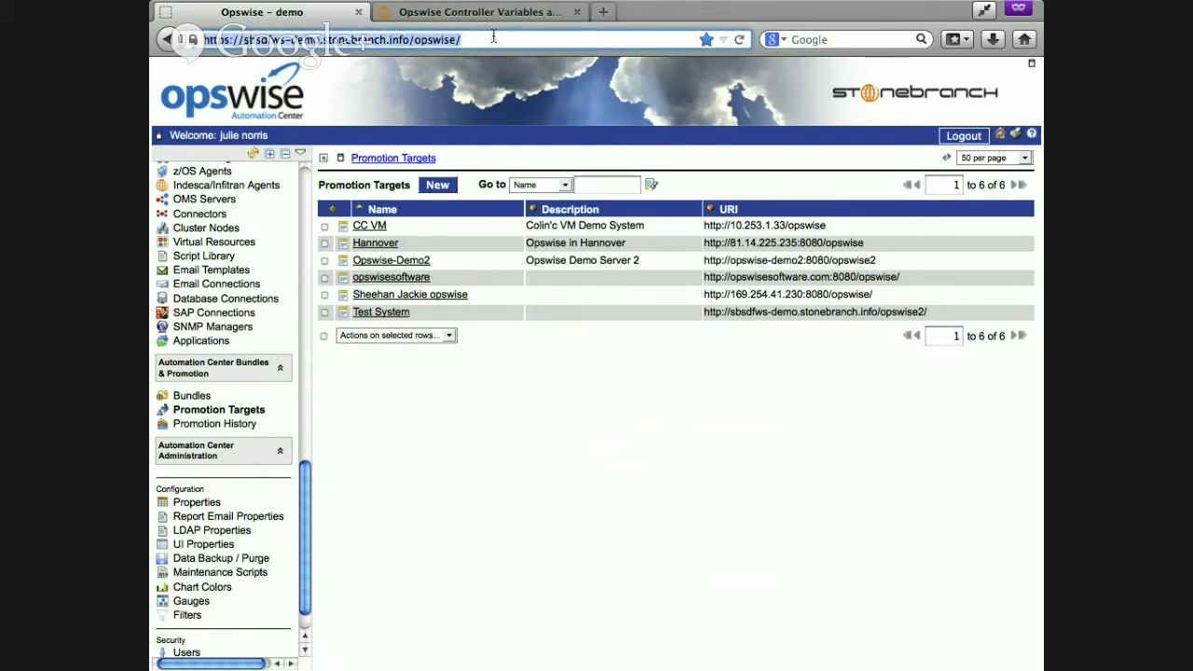
click(603, 11)
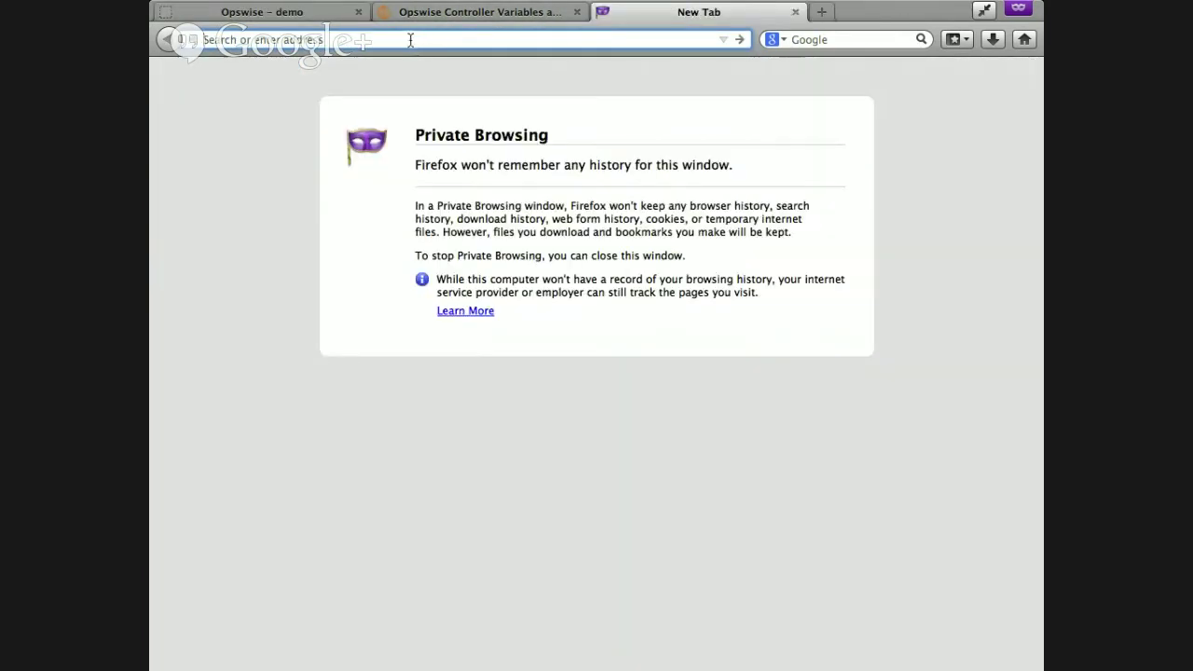
text(https://sbsolws-demo.stonebranch.info/opswise/)
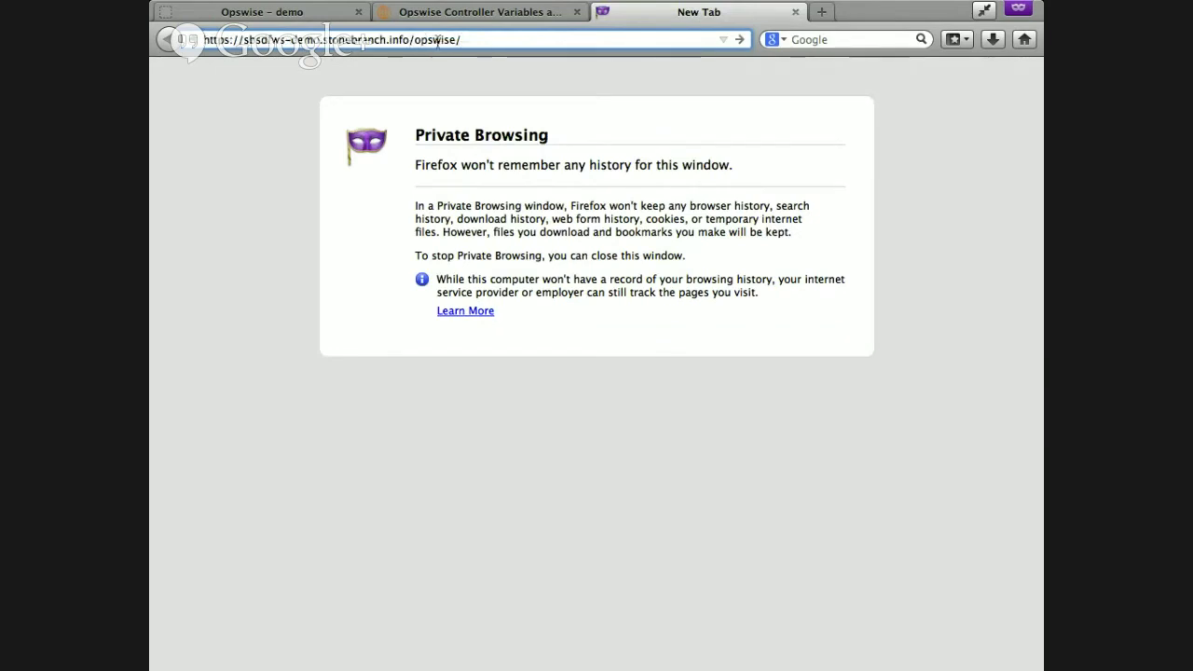
key(Return)
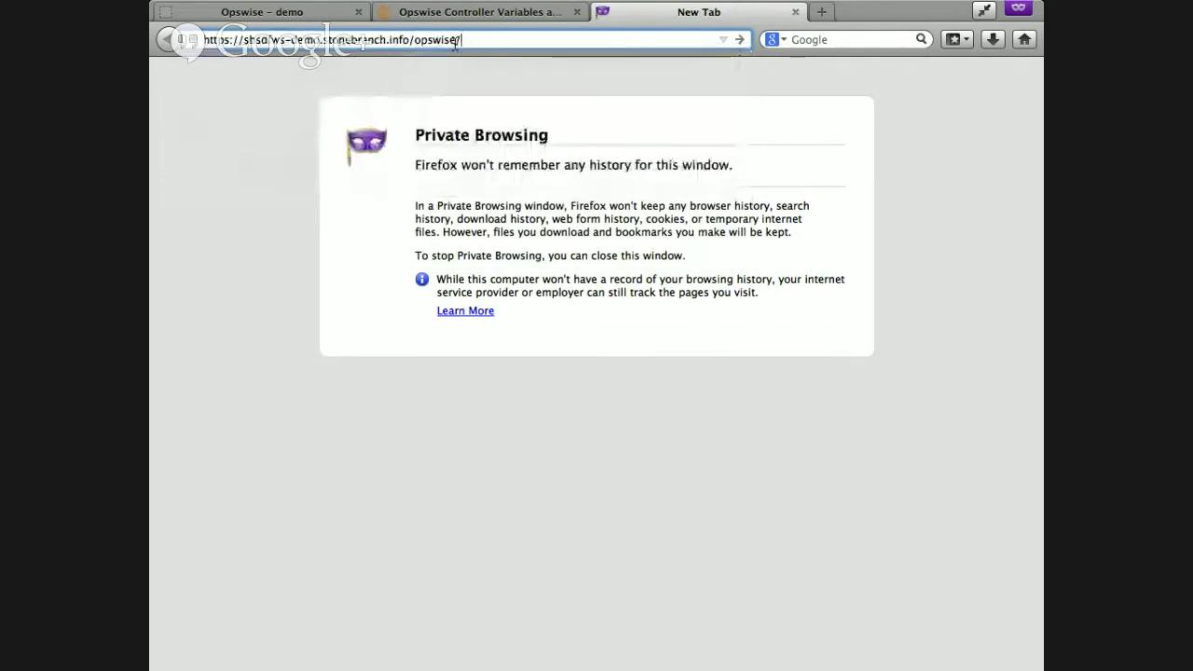
text(2)
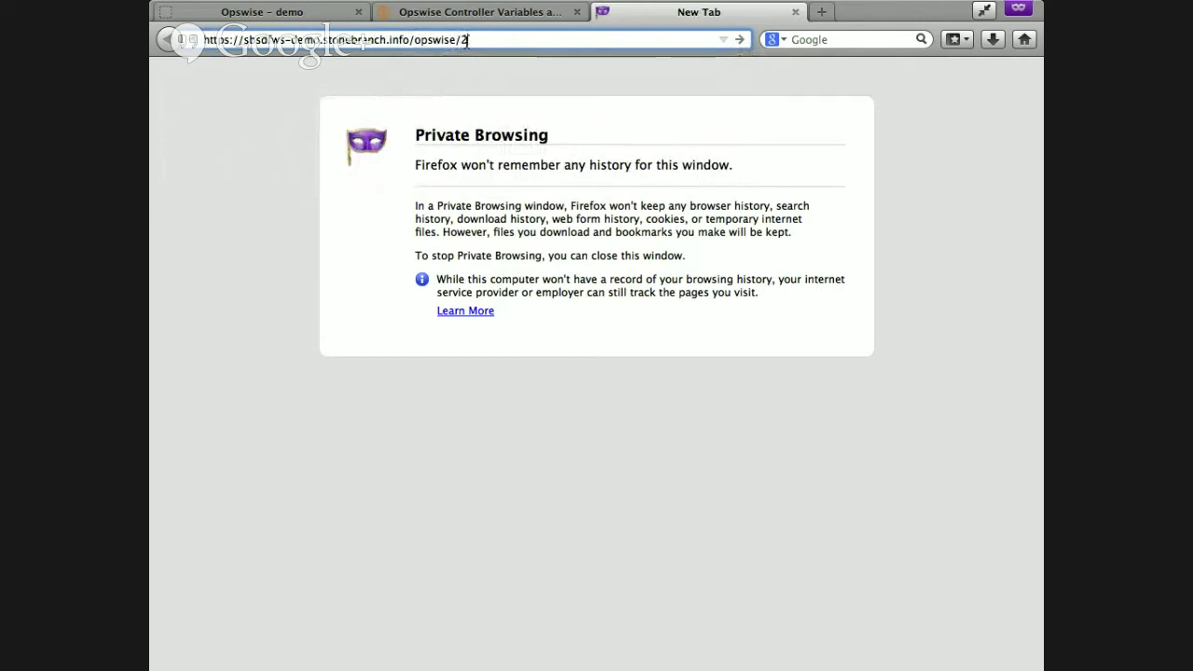
text(2)
key(Return)
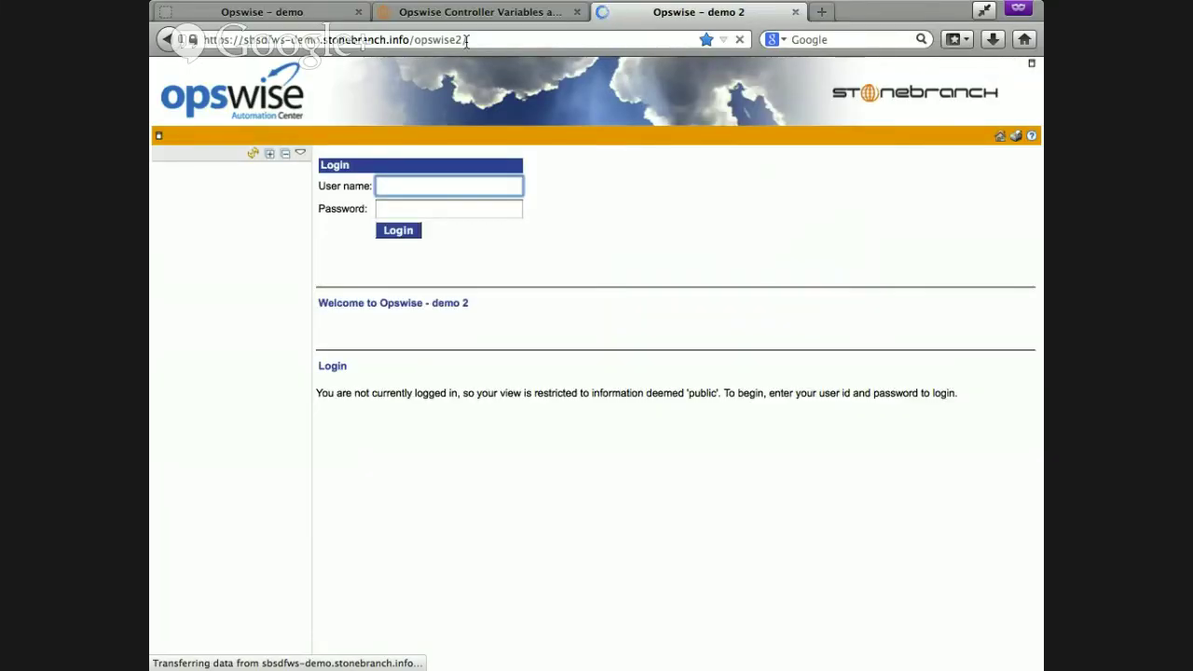
click(396, 214)
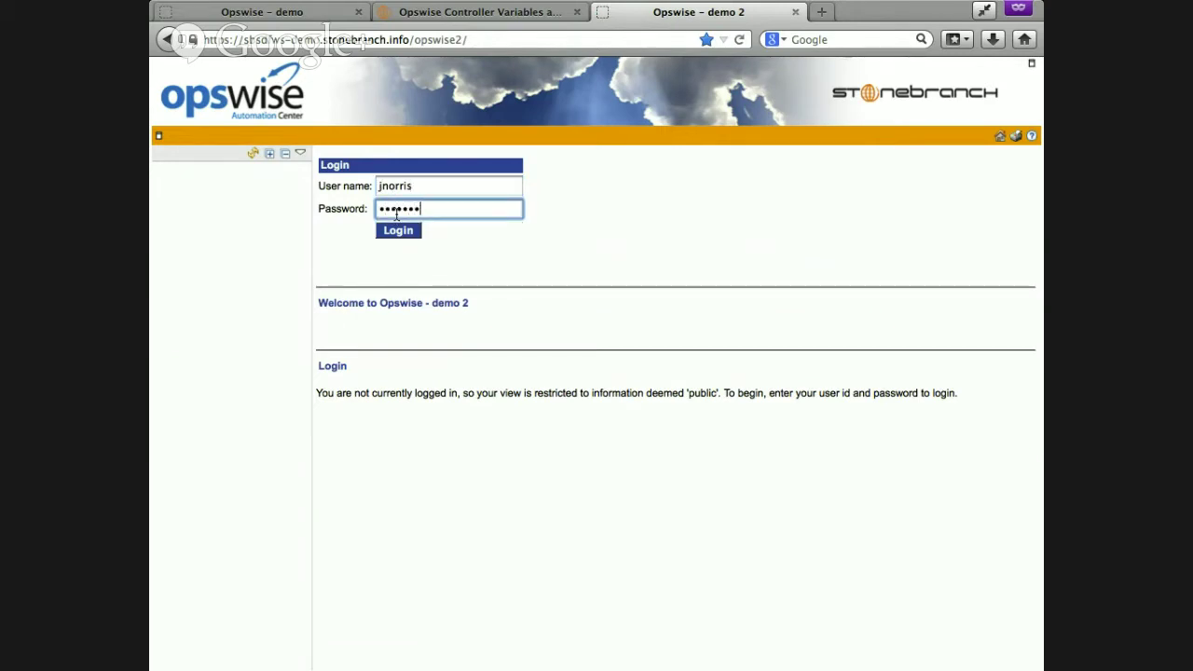
key(Return)
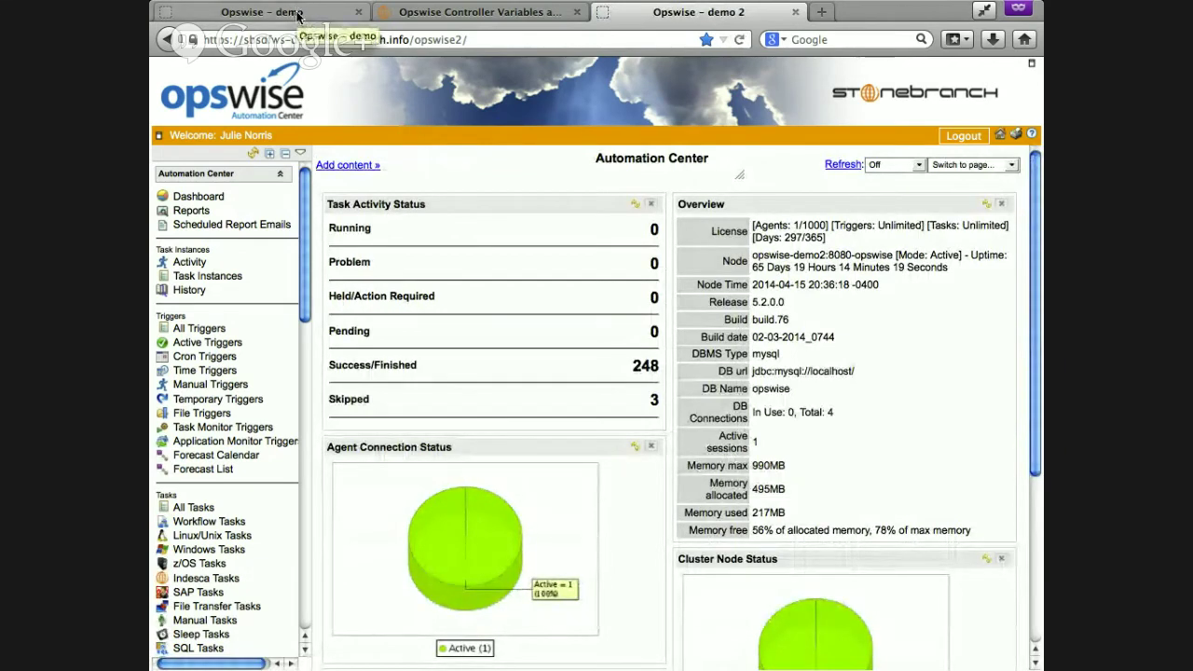
- Look up Devops by task name in the demo 2 server's workflow tasks
click(202, 524)
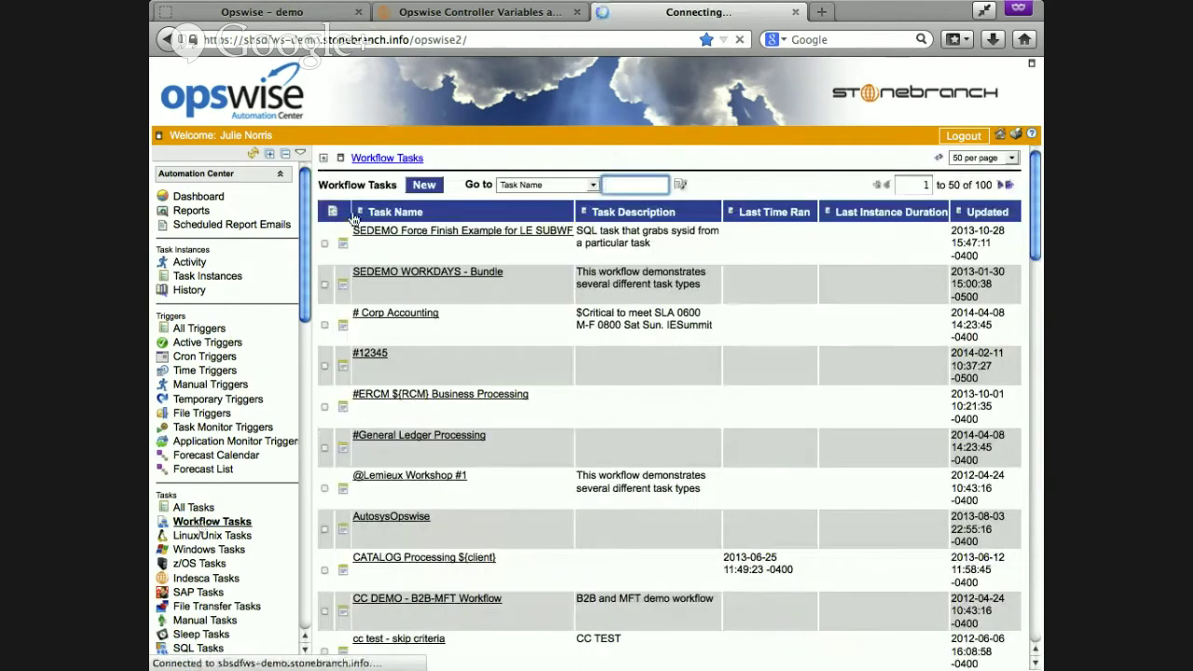
click(612, 186)
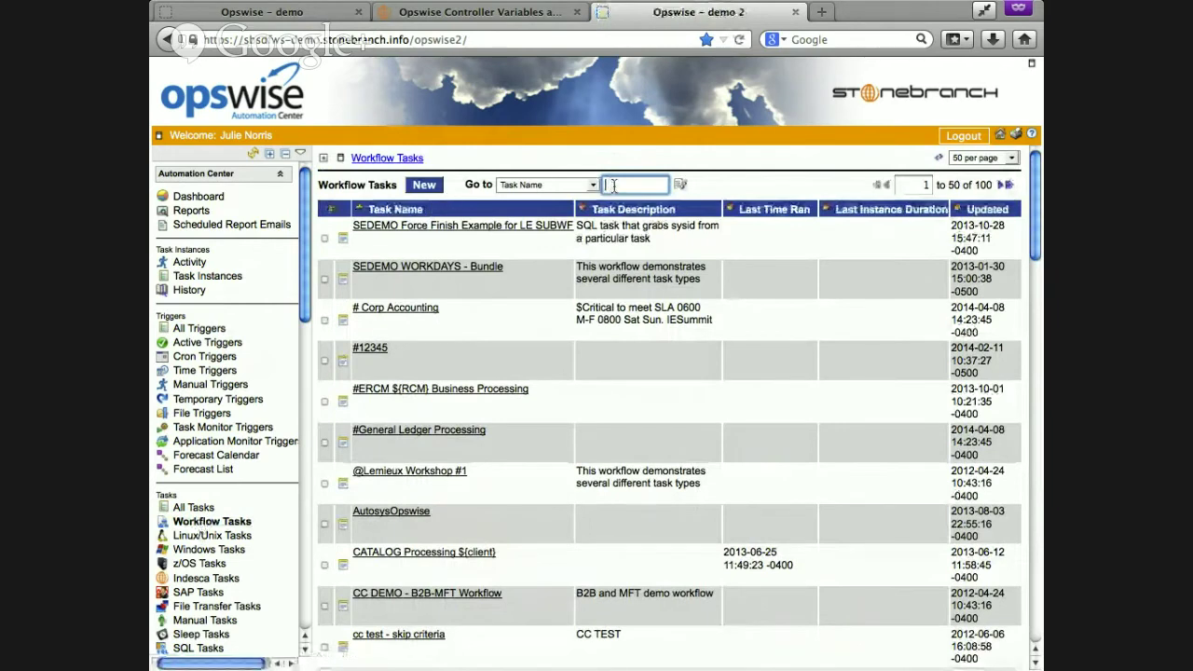
text(Demo)
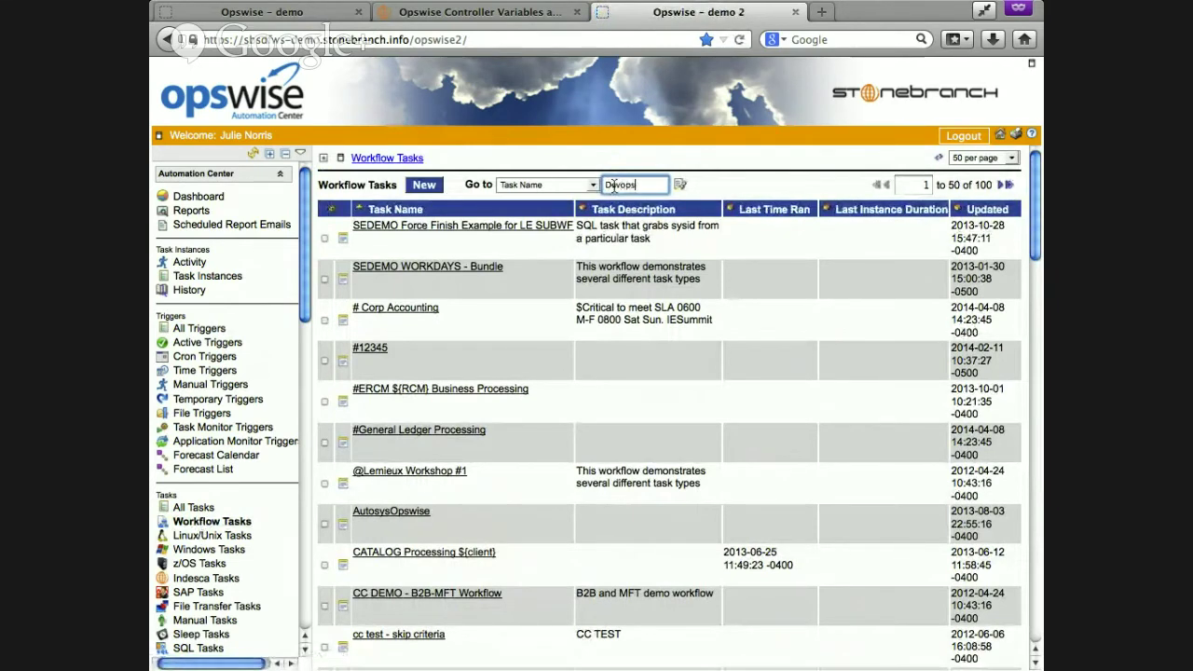
key(Return)
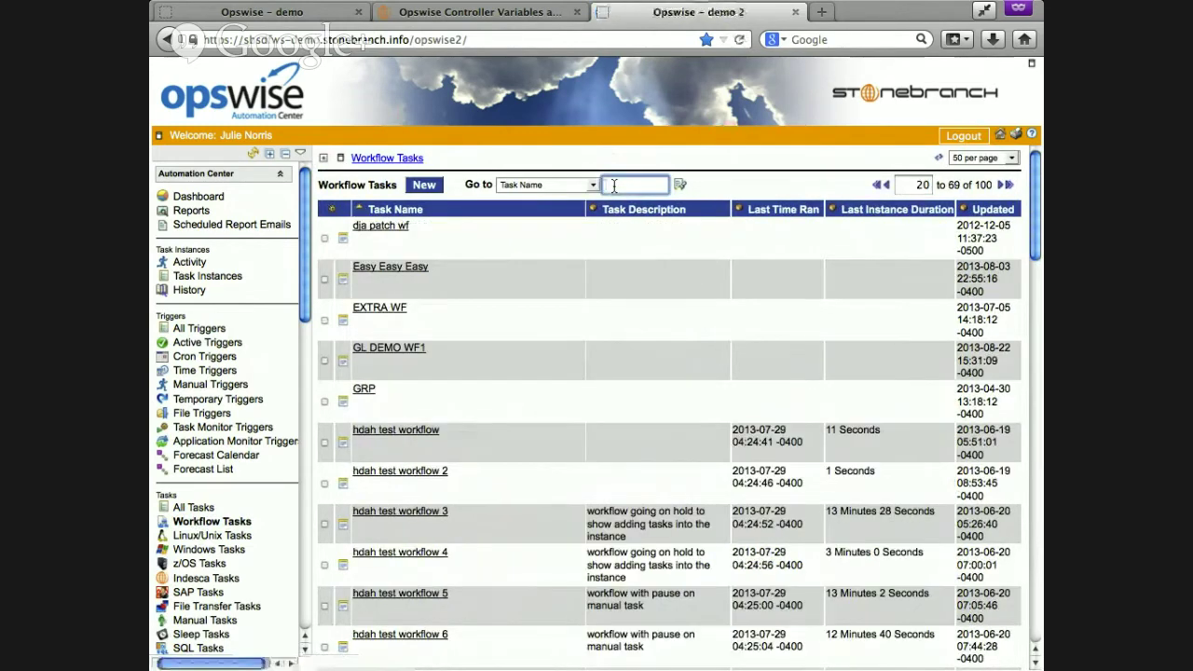
- Return to the original demo server and search its workflow tasks by task name for the Devops task
click(242, 14)
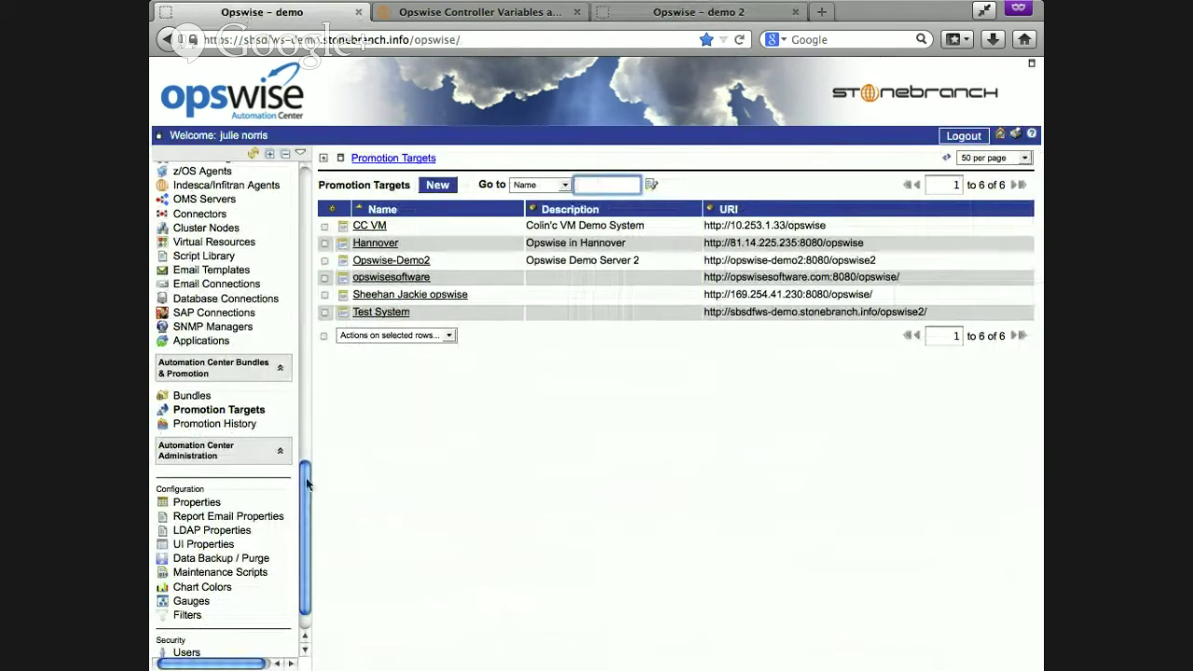
drag(308, 483, 301, 270)
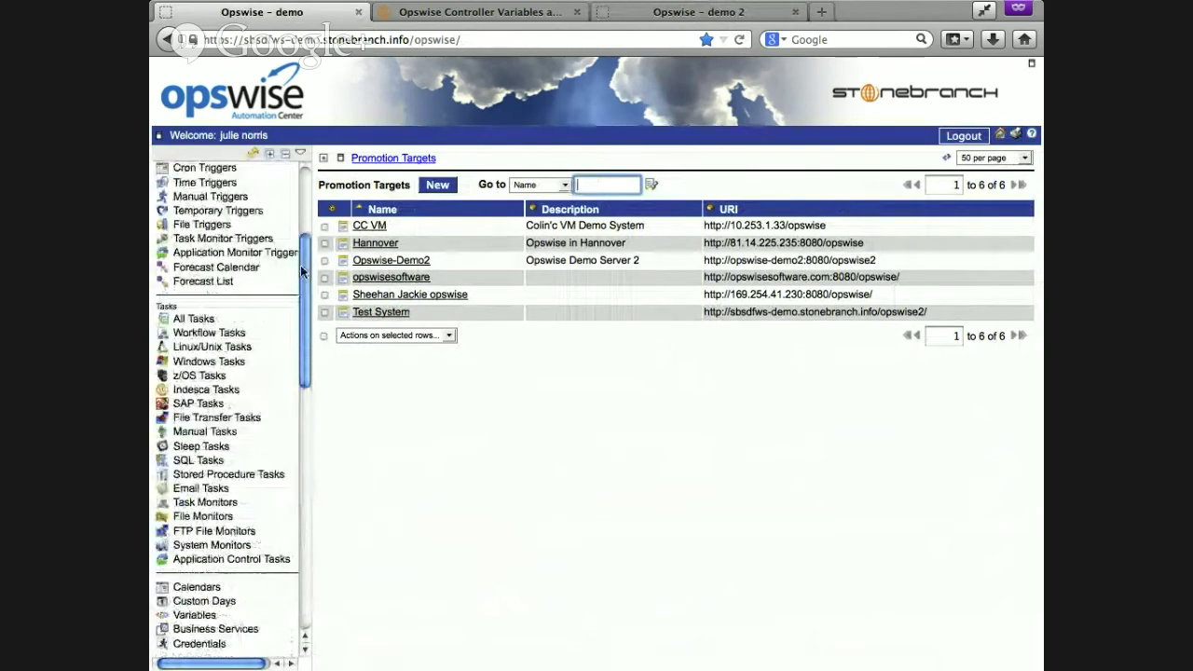
click(216, 333)
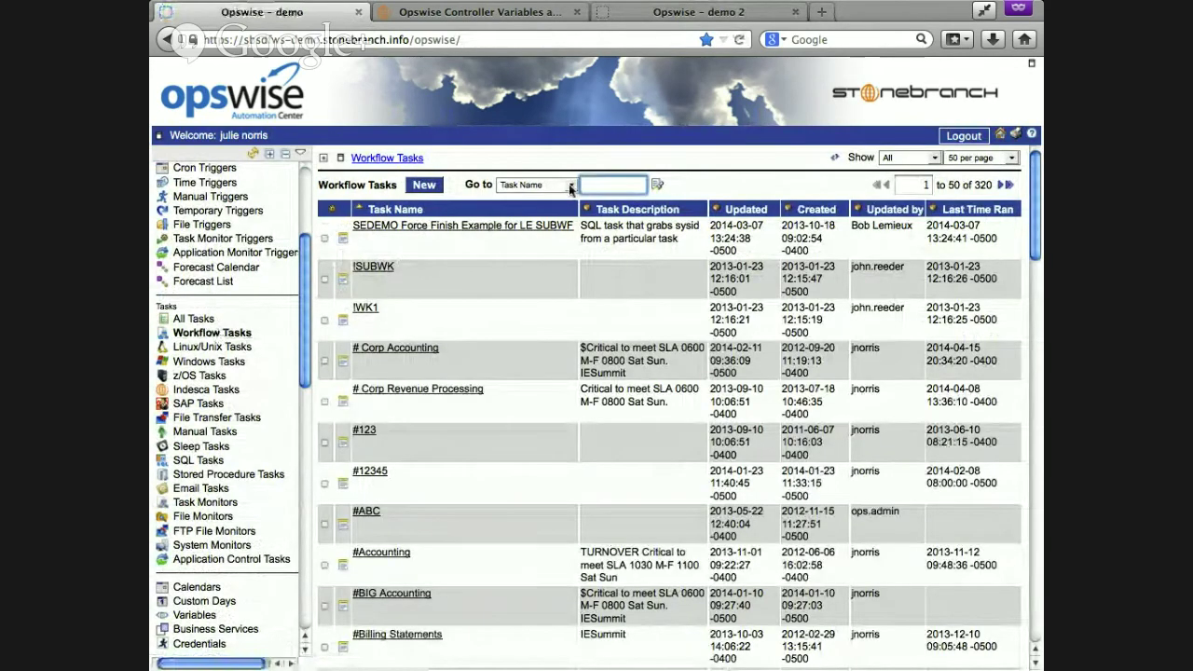
text(sleep)
key(Return)
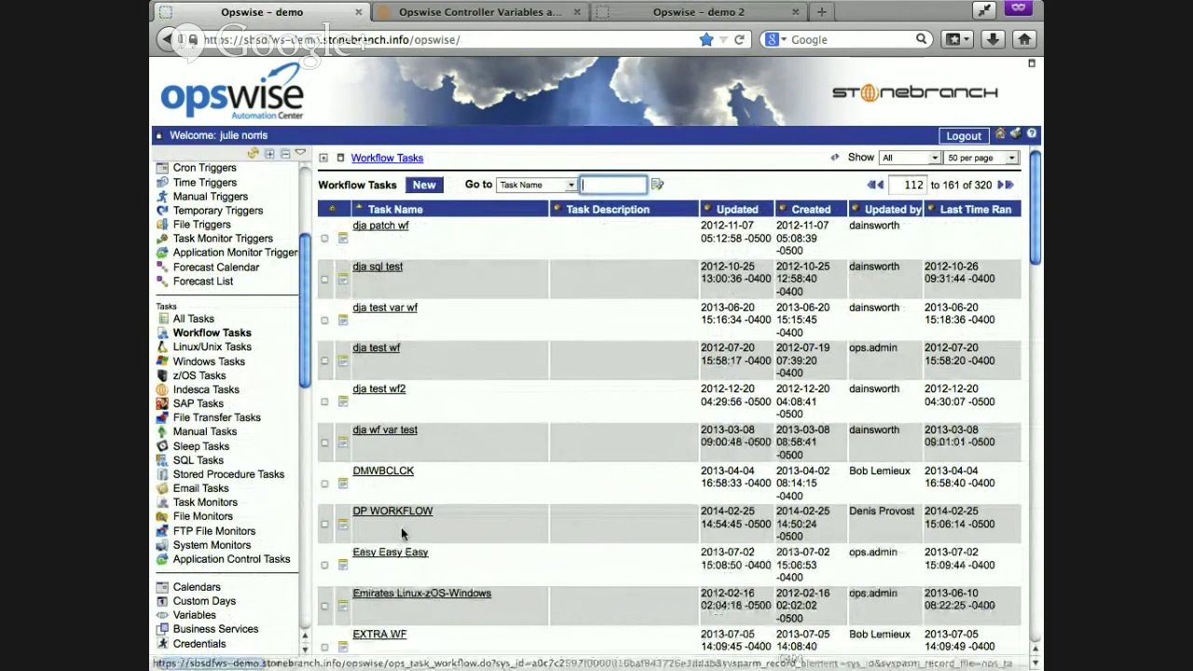
- Sort the workflow tasks by their Updated date, most recent first
click(411, 210)
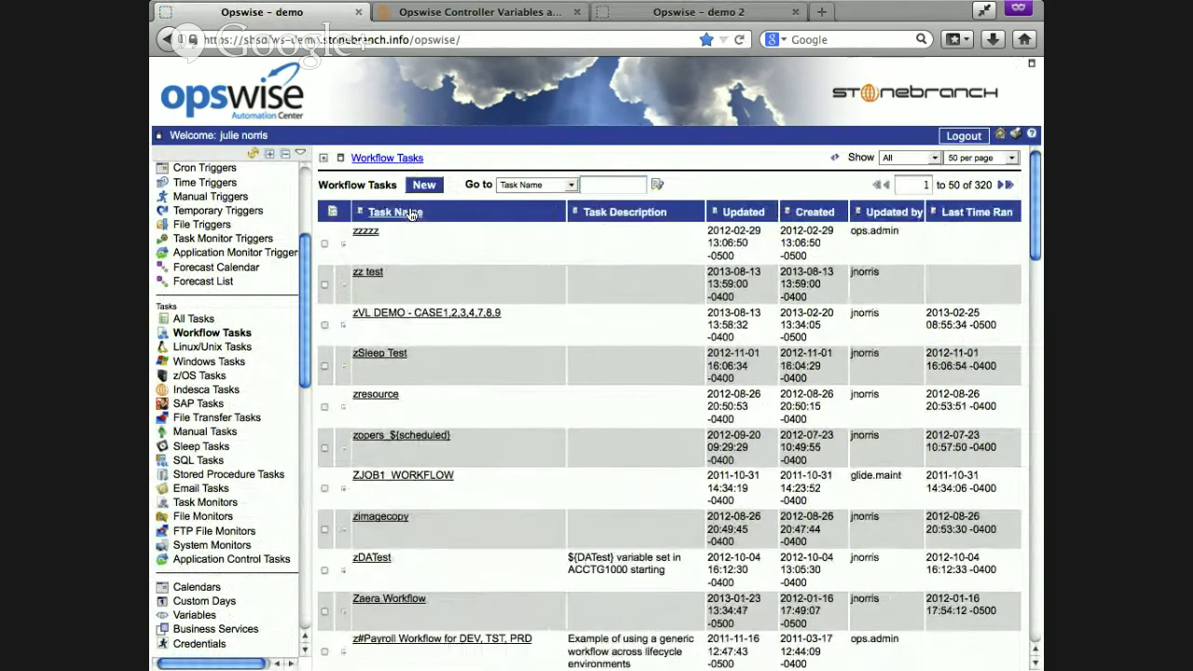
click(741, 211)
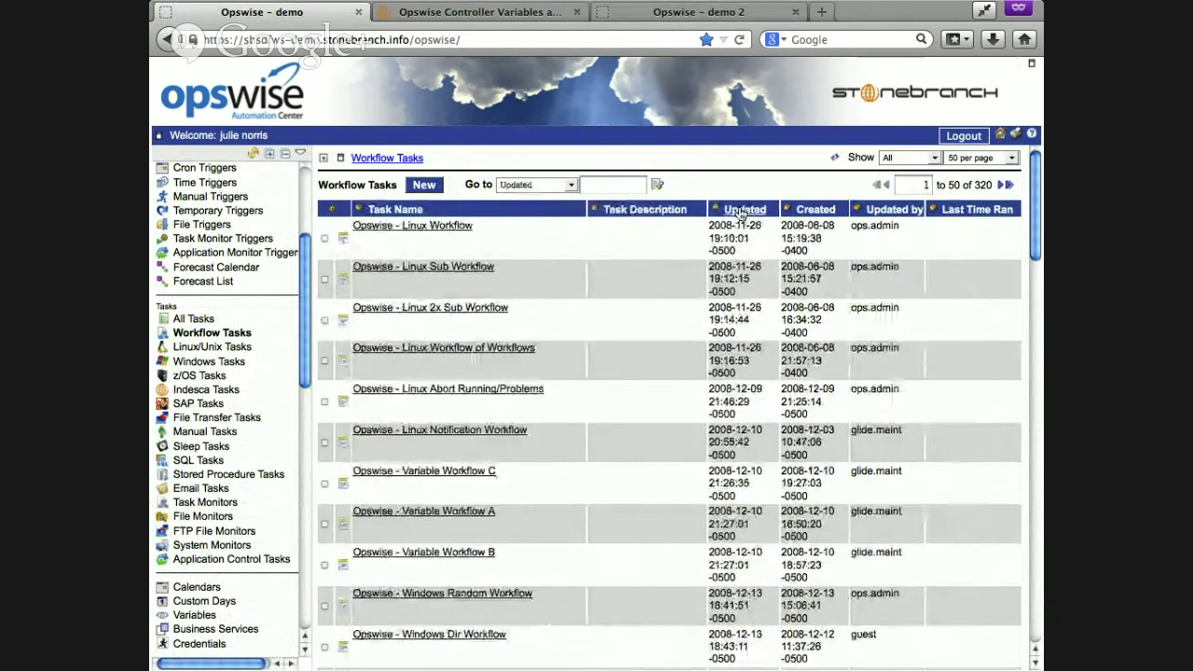
click(741, 210)
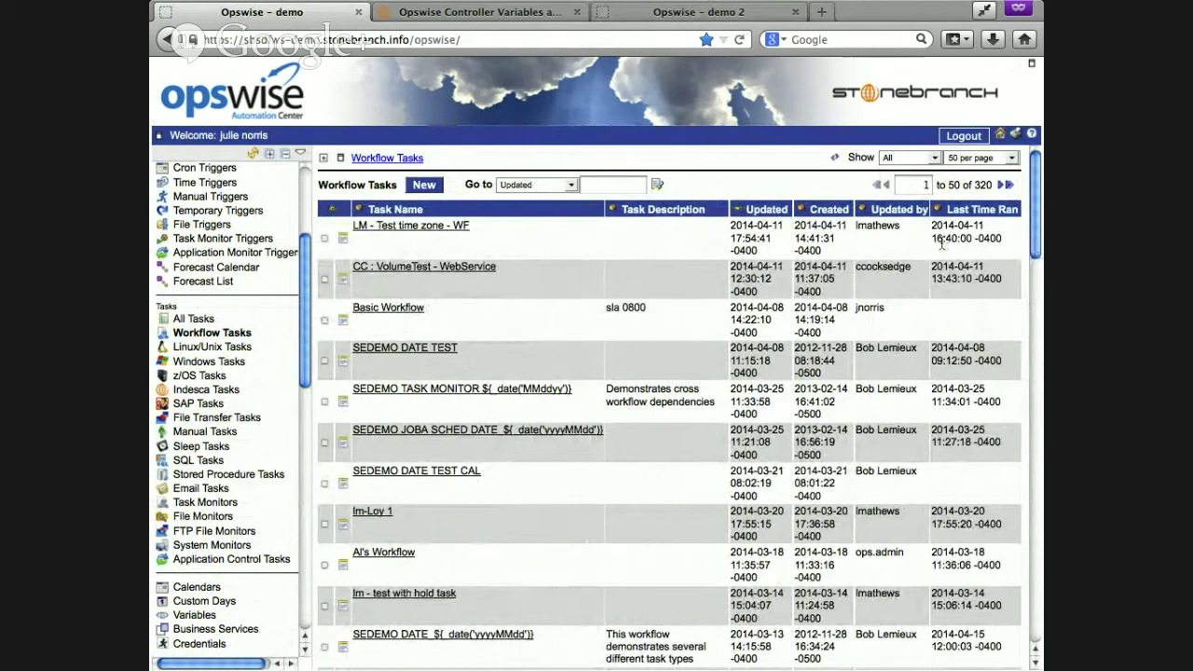
- Switch the workflow task lookup back to Task Name and search for devops
click(571, 187)
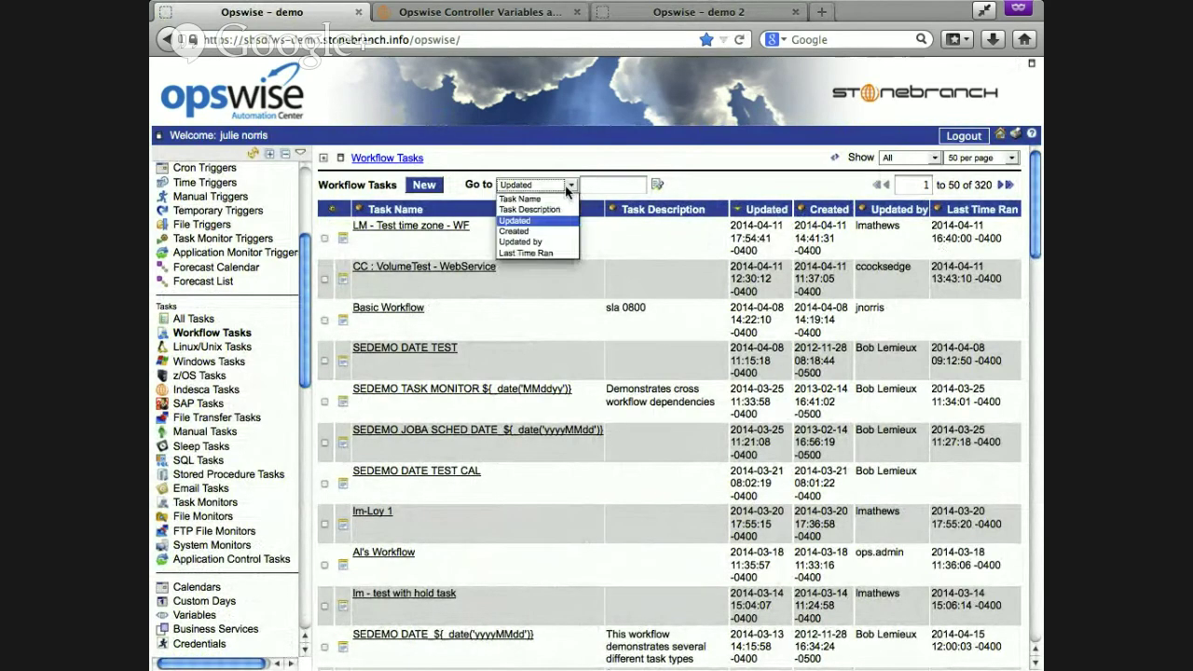
click(531, 195)
click(586, 185)
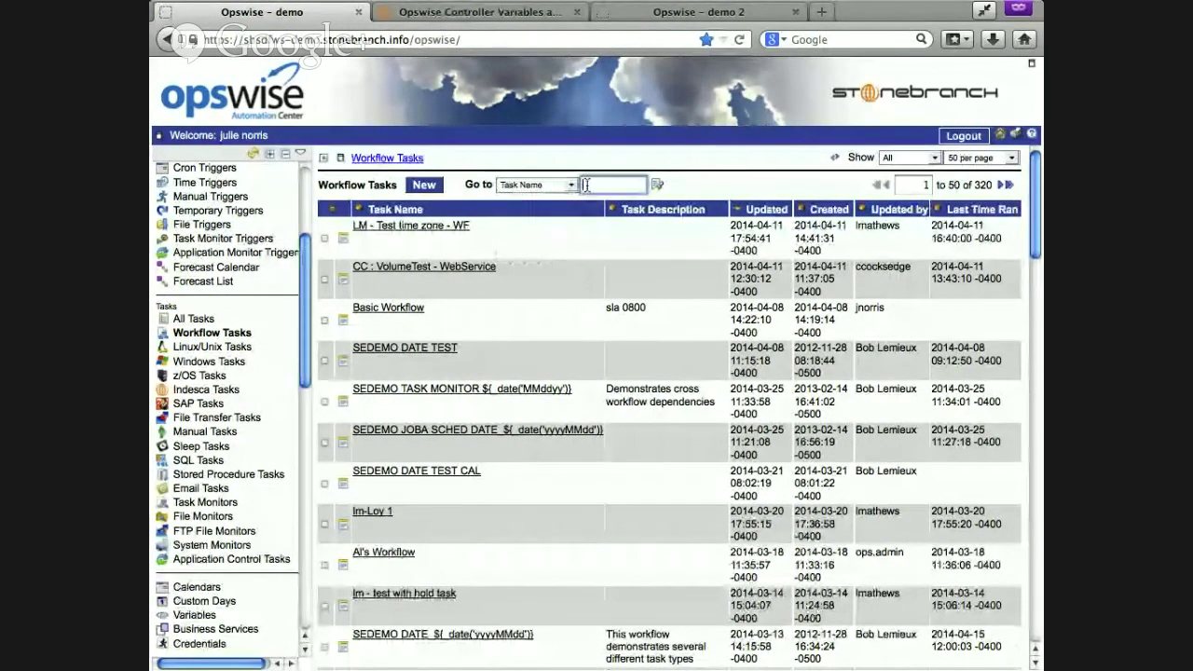
text(devops)
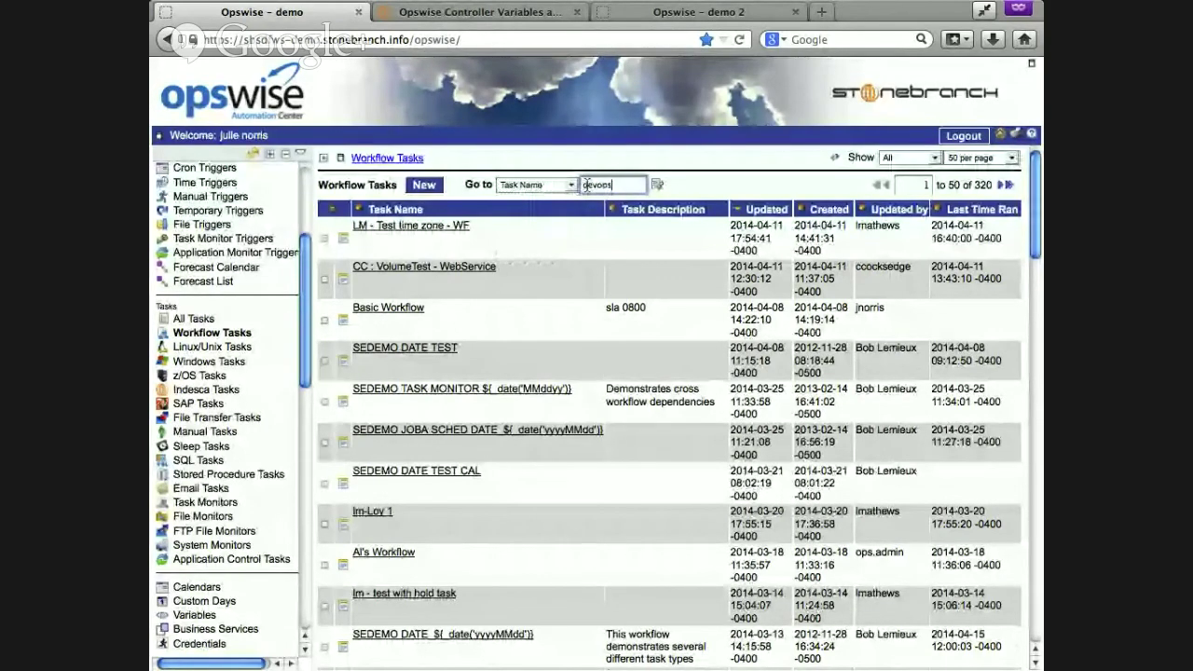
key(Return)
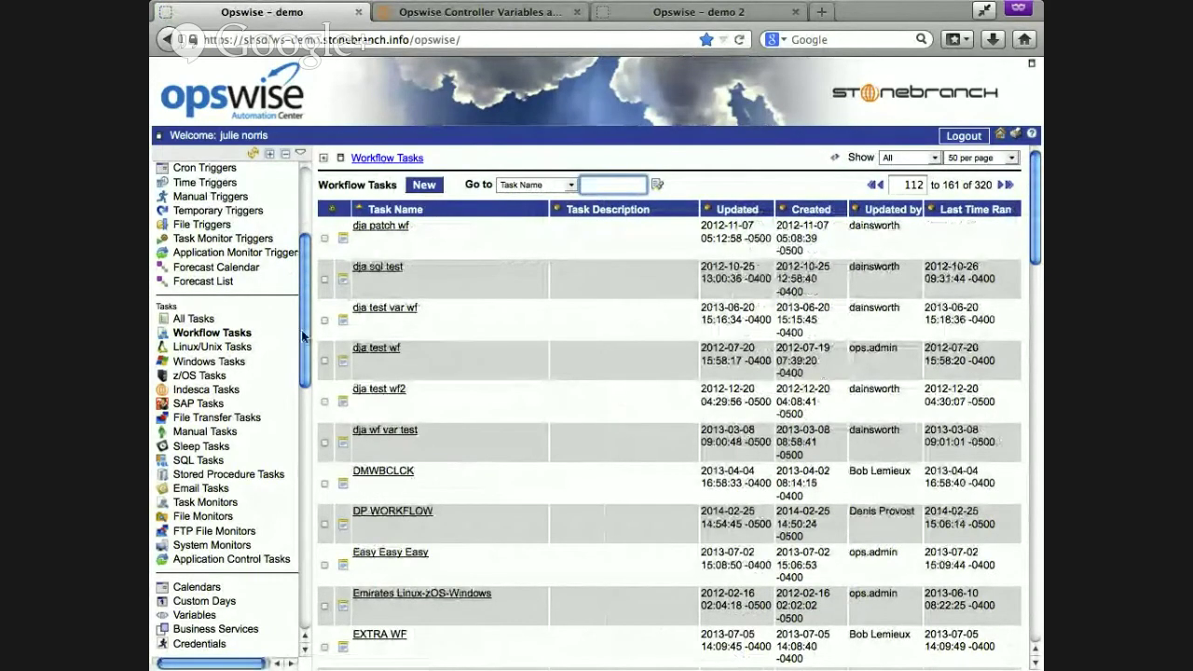
- Find the Devops Demo task by searching the Linux/Unix tasks for devops
click(222, 350)
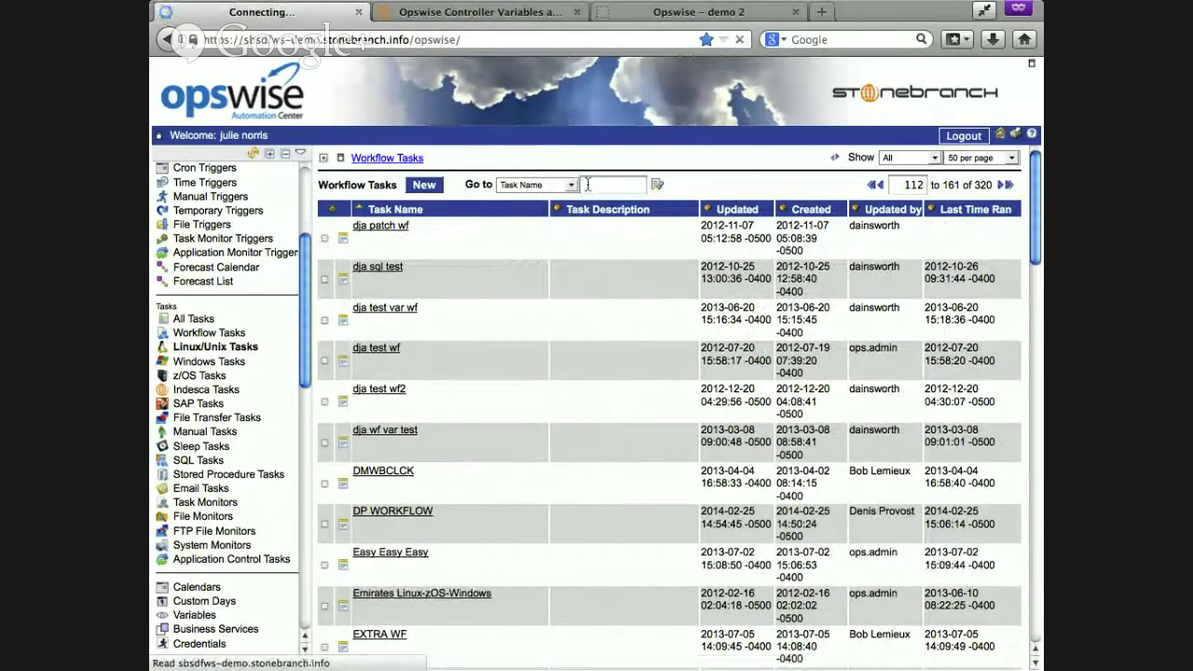
click(620, 183)
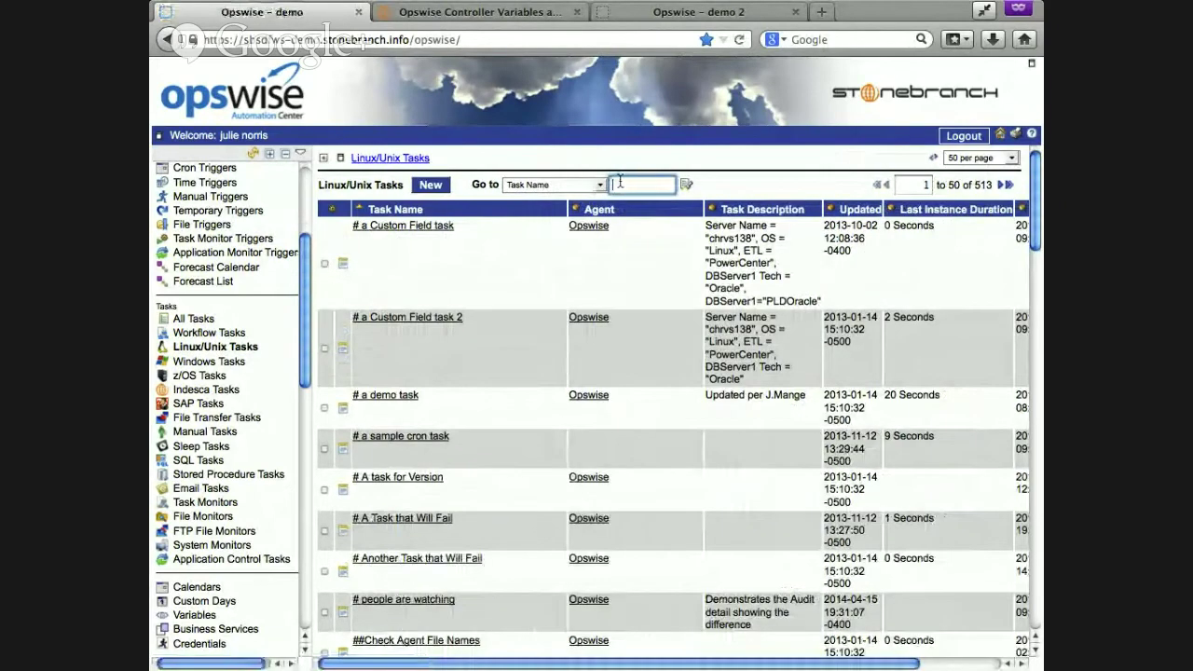
text(devops)
key(Return)
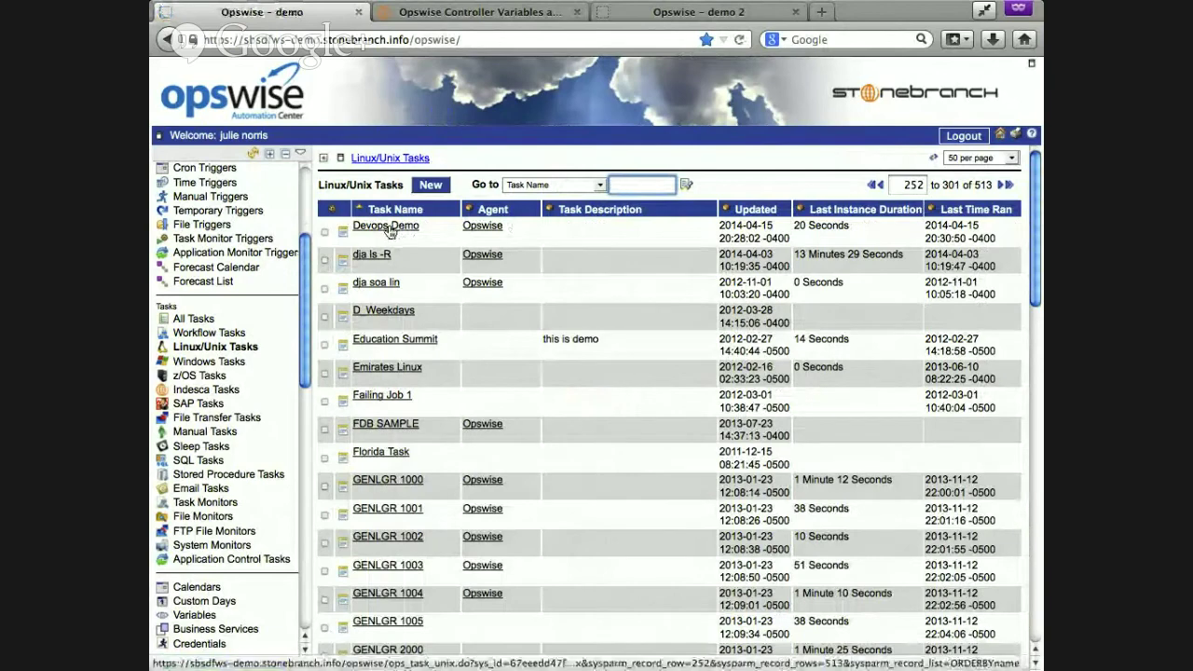
- Promote the Devops Demo task to the Opswise-Demo2 target, overriding the stored credentials with the account's user name and password
right_click(390, 231)
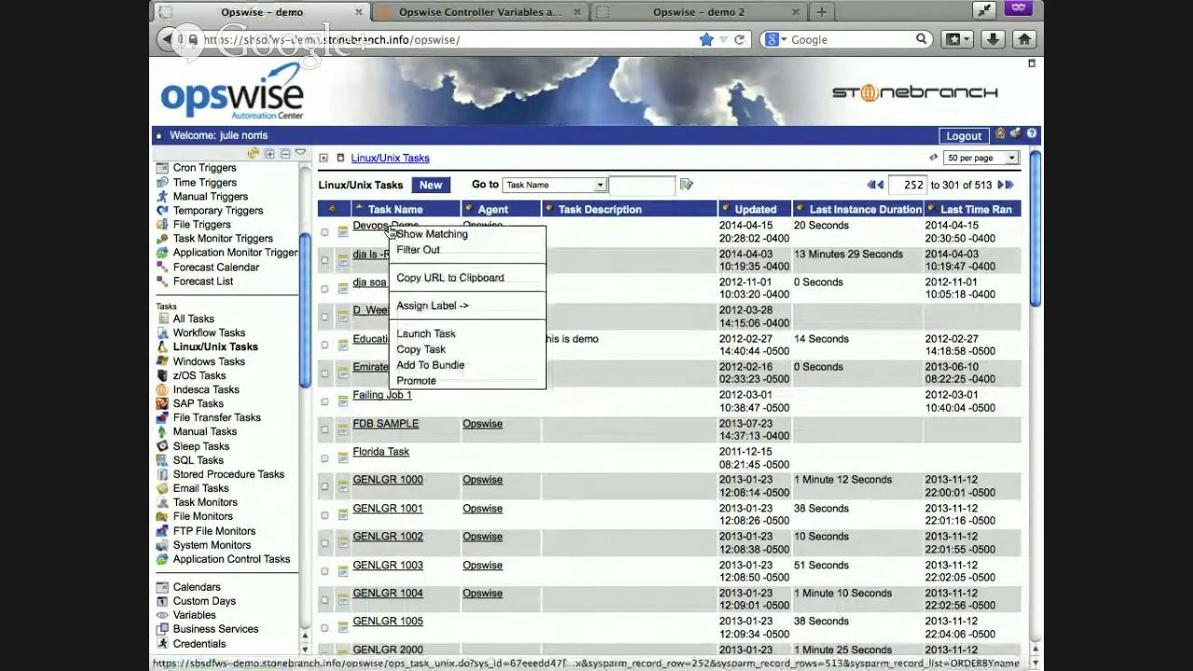
click(417, 381)
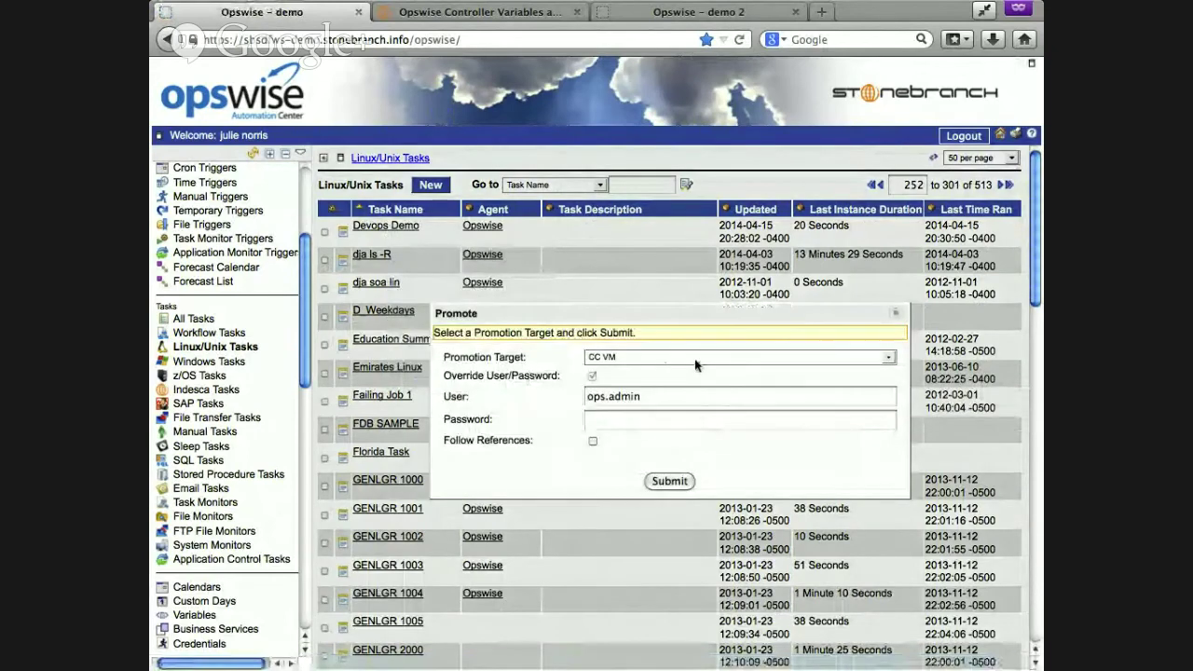
click(888, 357)
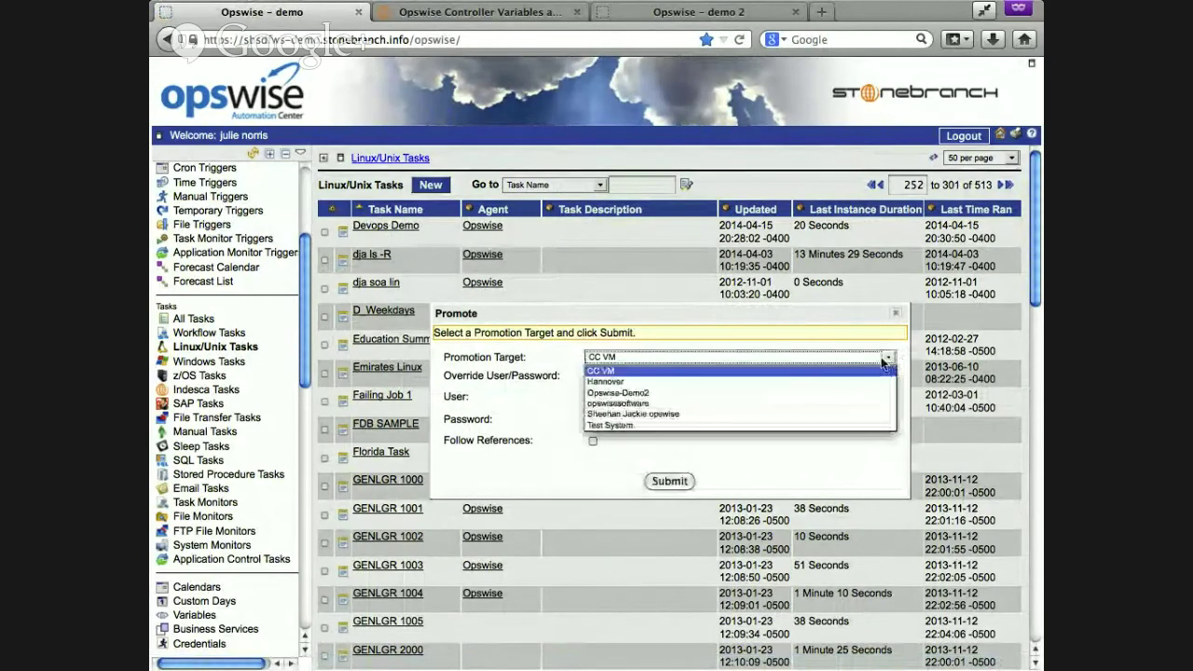
click(648, 393)
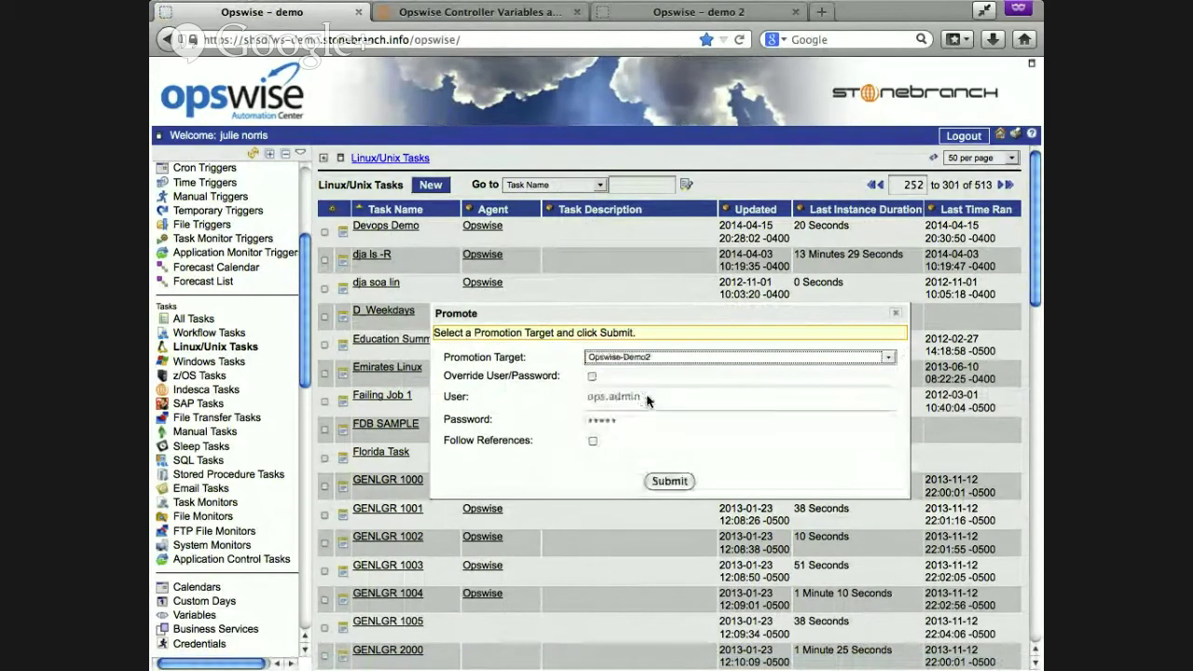
click(591, 377)
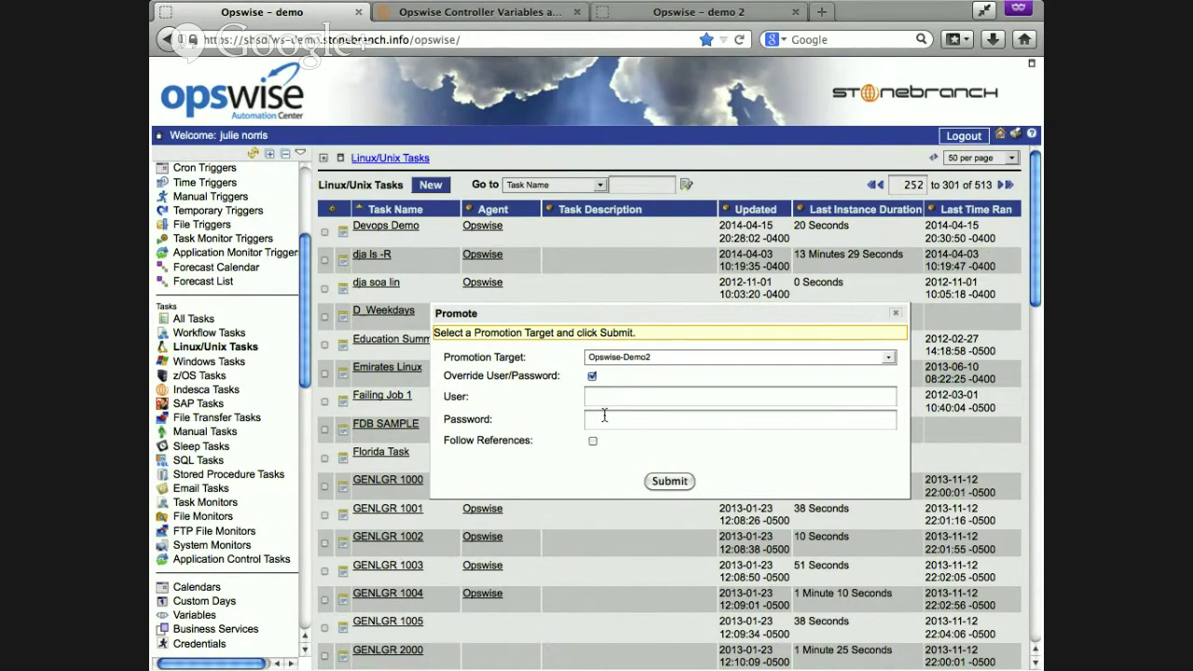
click(670, 482)
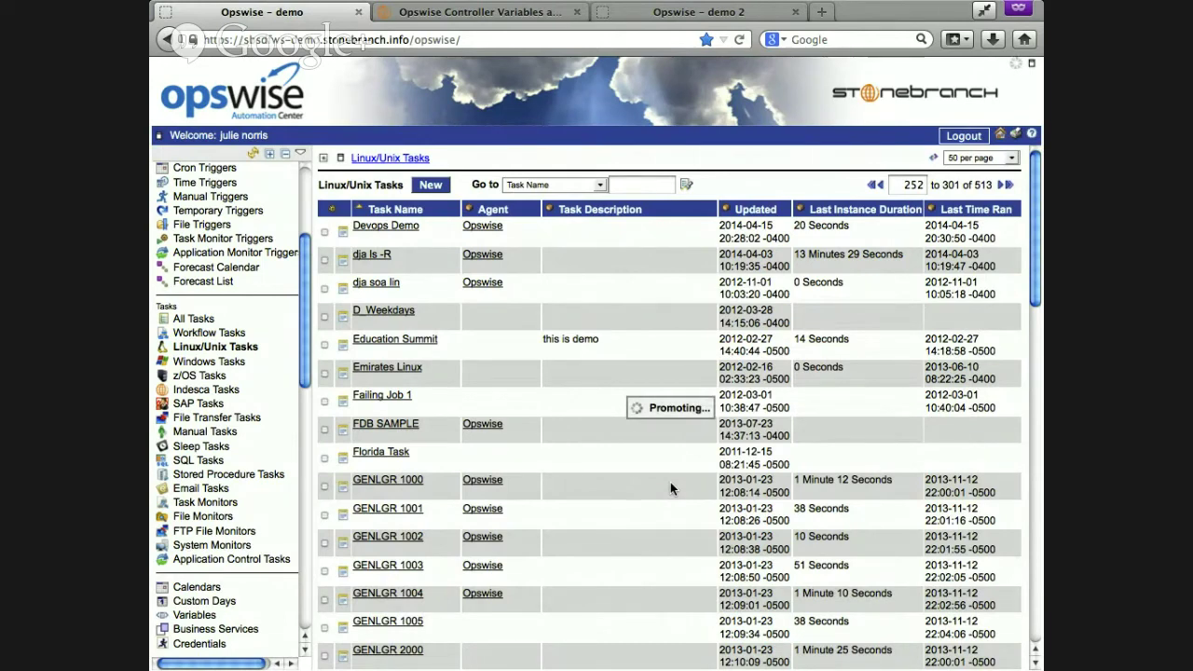
- Switch to the demo 2 server and view the items included in the 2014_04_08-14:28:37.844_tasks promotion history record
right_click(708, 13)
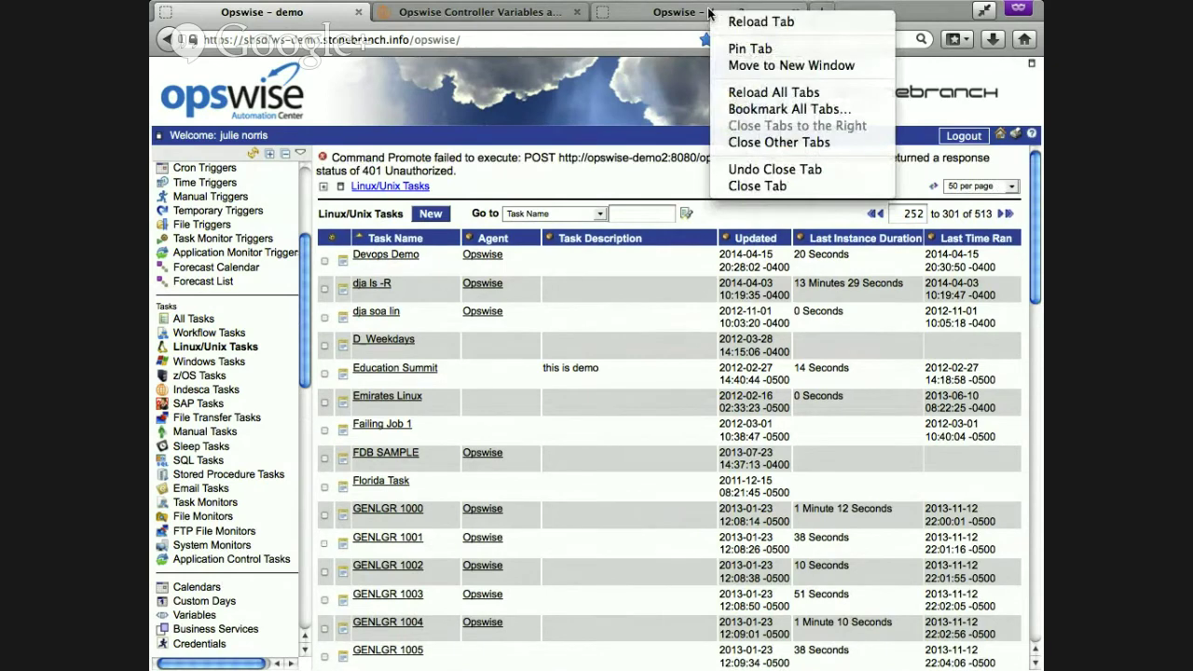
key(Escape)
click(708, 12)
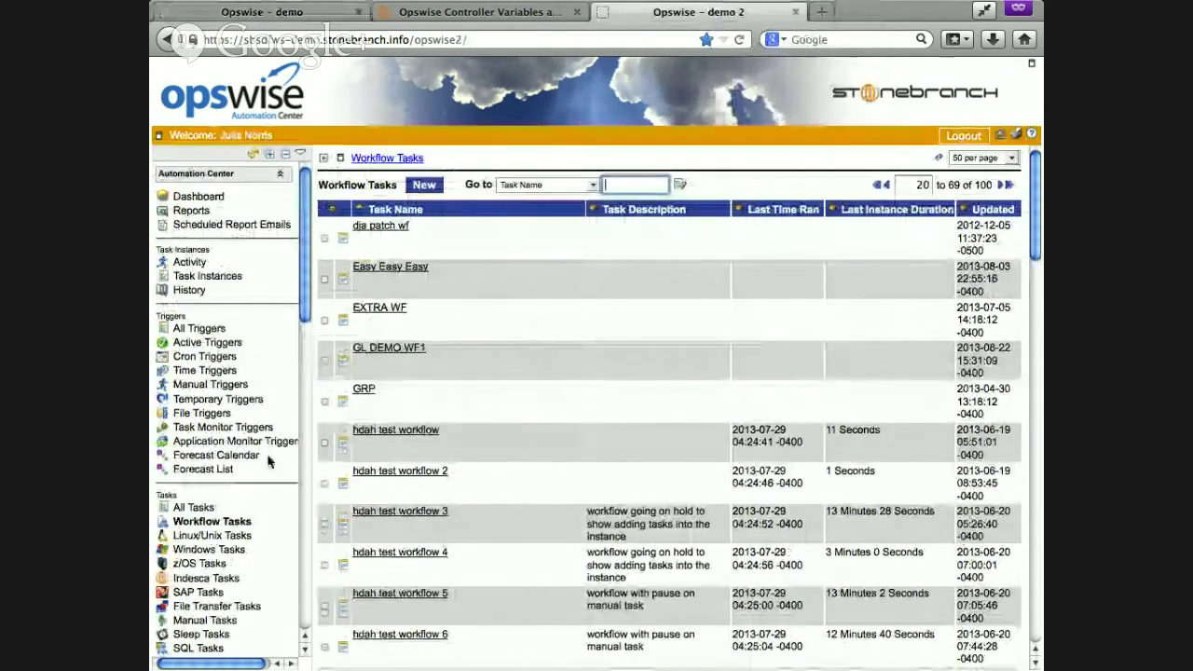
drag(302, 327, 298, 594)
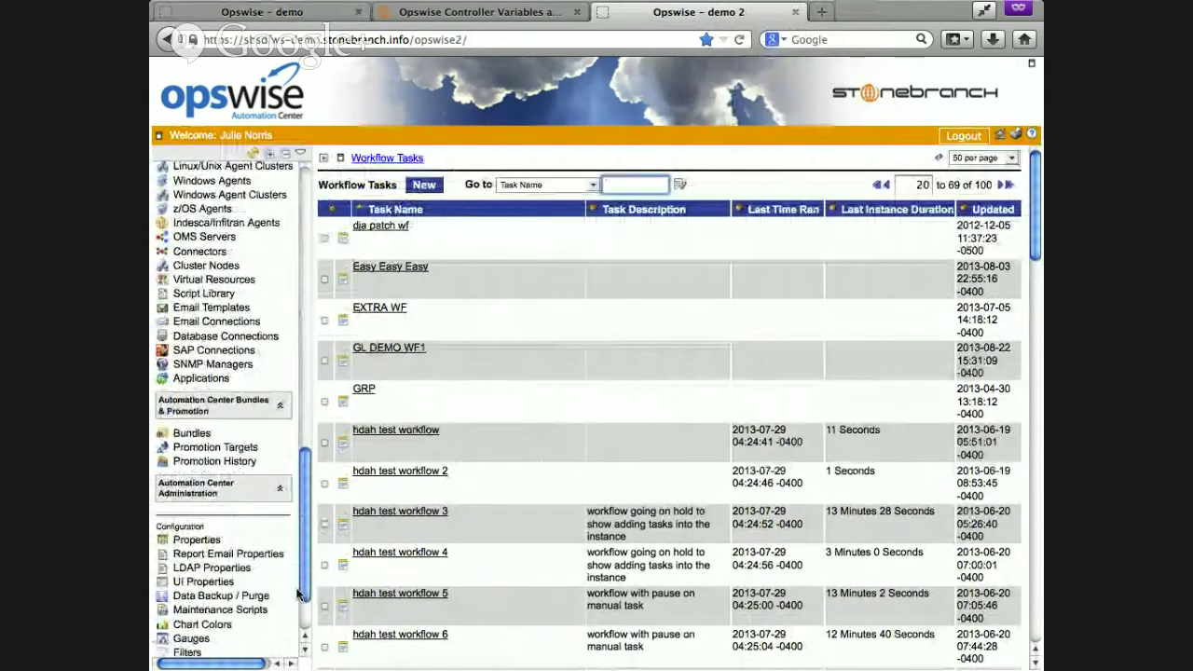
click(232, 462)
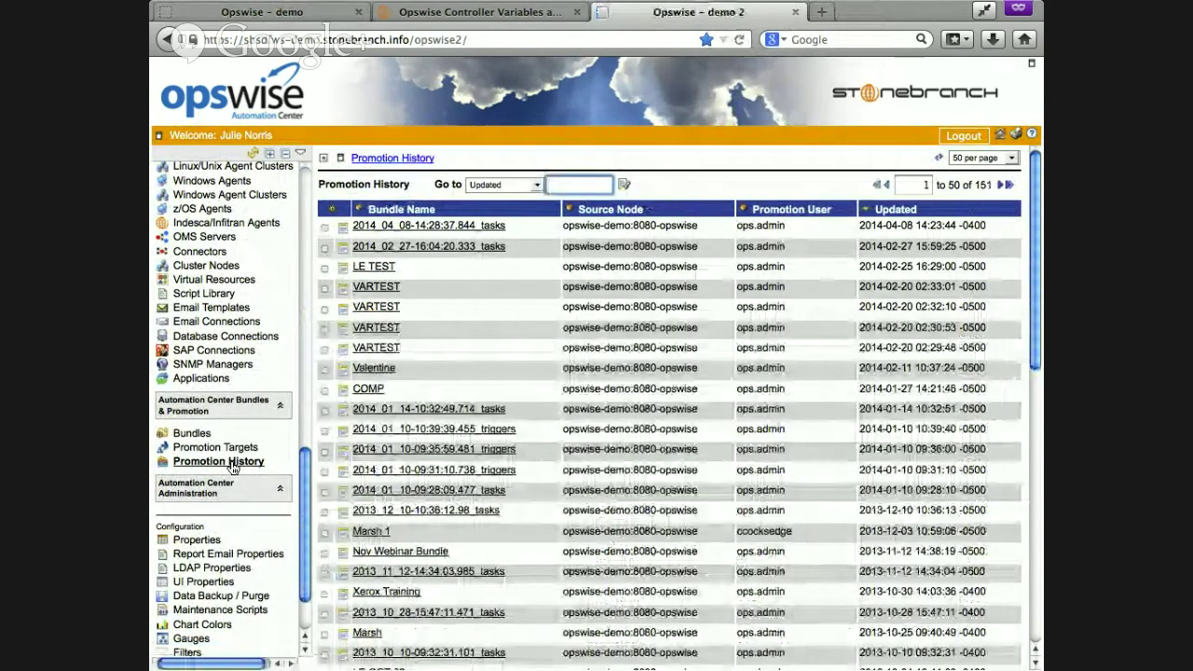
click(427, 228)
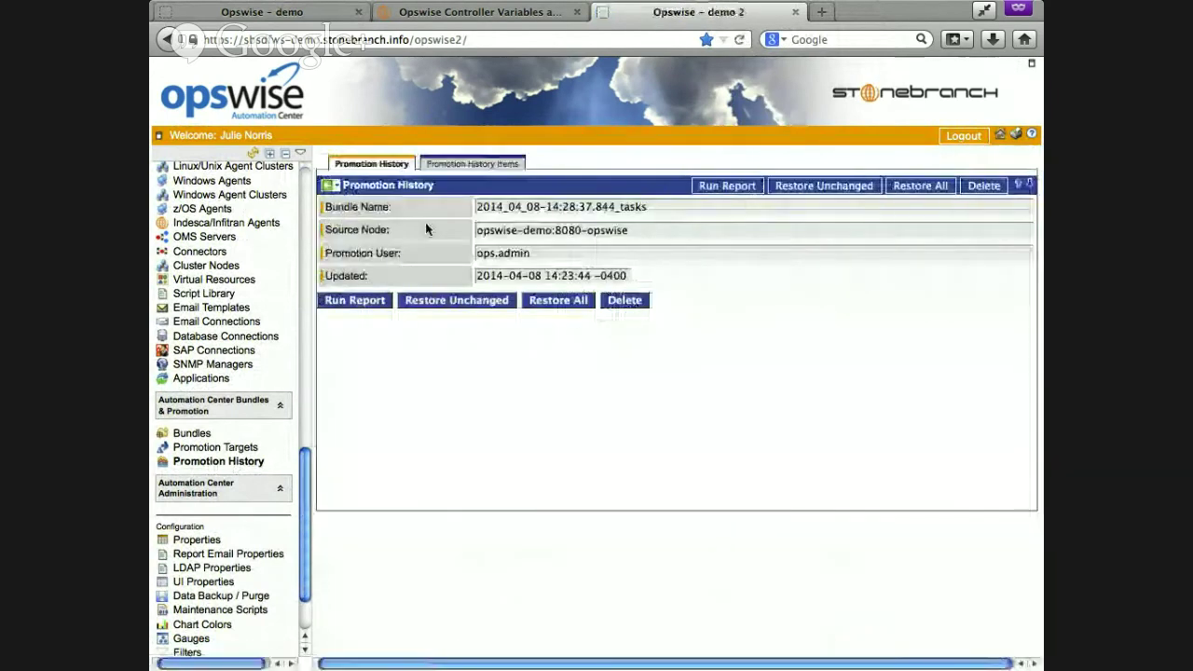
click(455, 166)
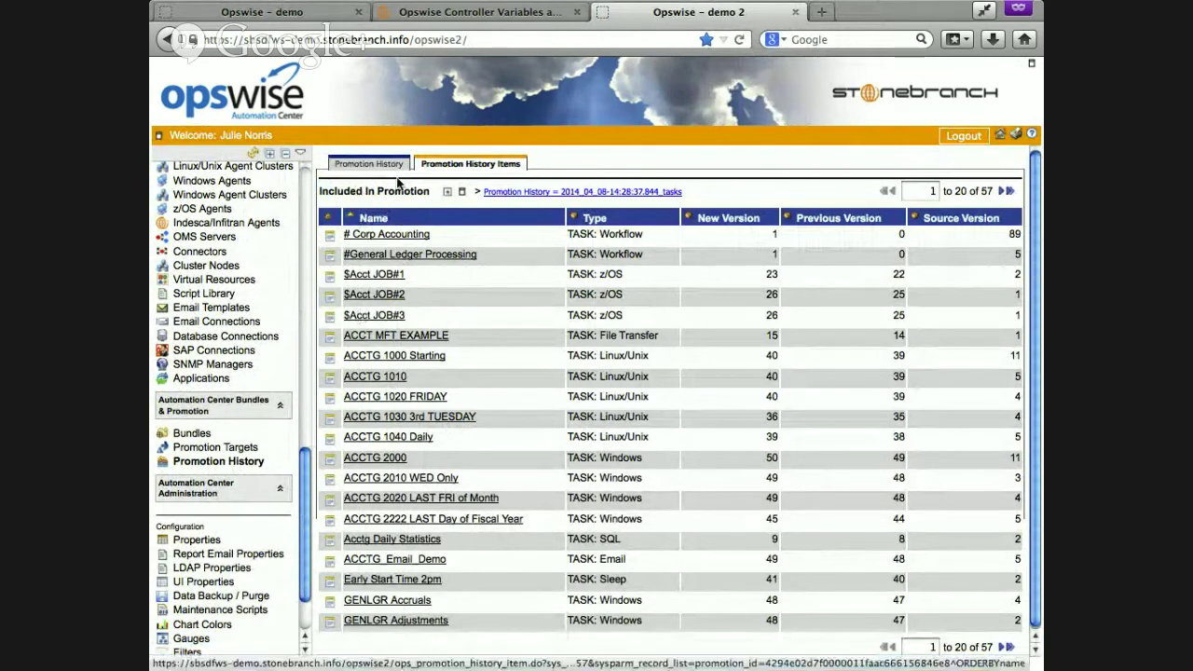
- Back on the first demo server, create a bundle by date named Devops Demo, including items updated since 2014-04-01
click(290, 16)
scroll(224, 466, down, 10)
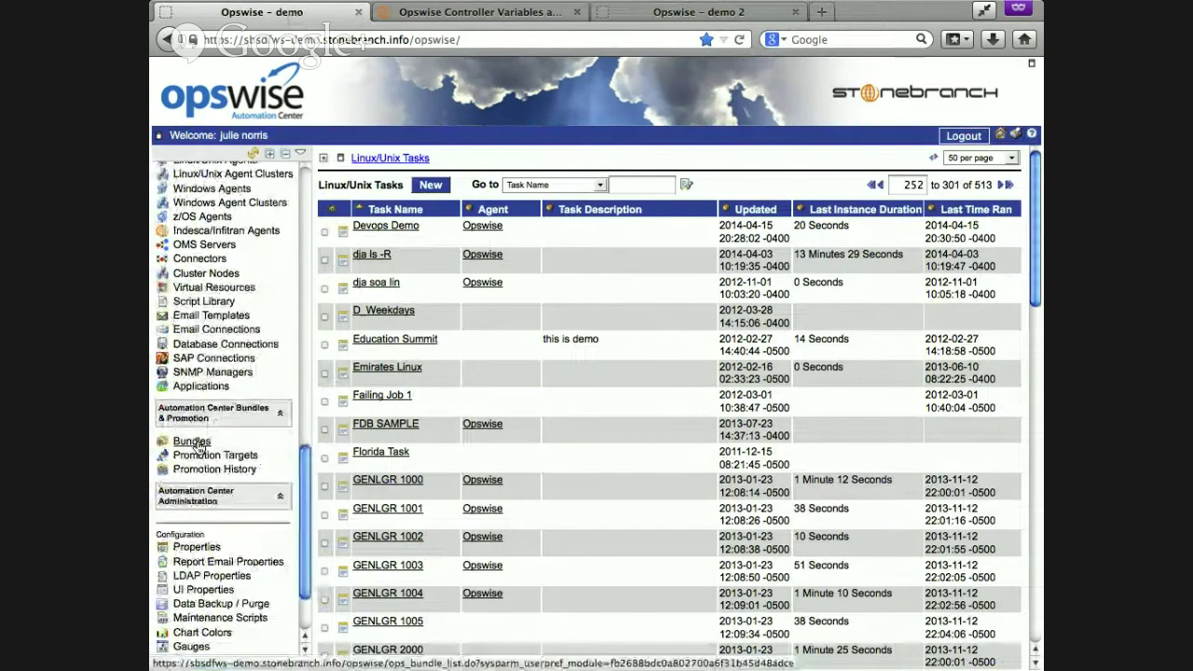
click(193, 442)
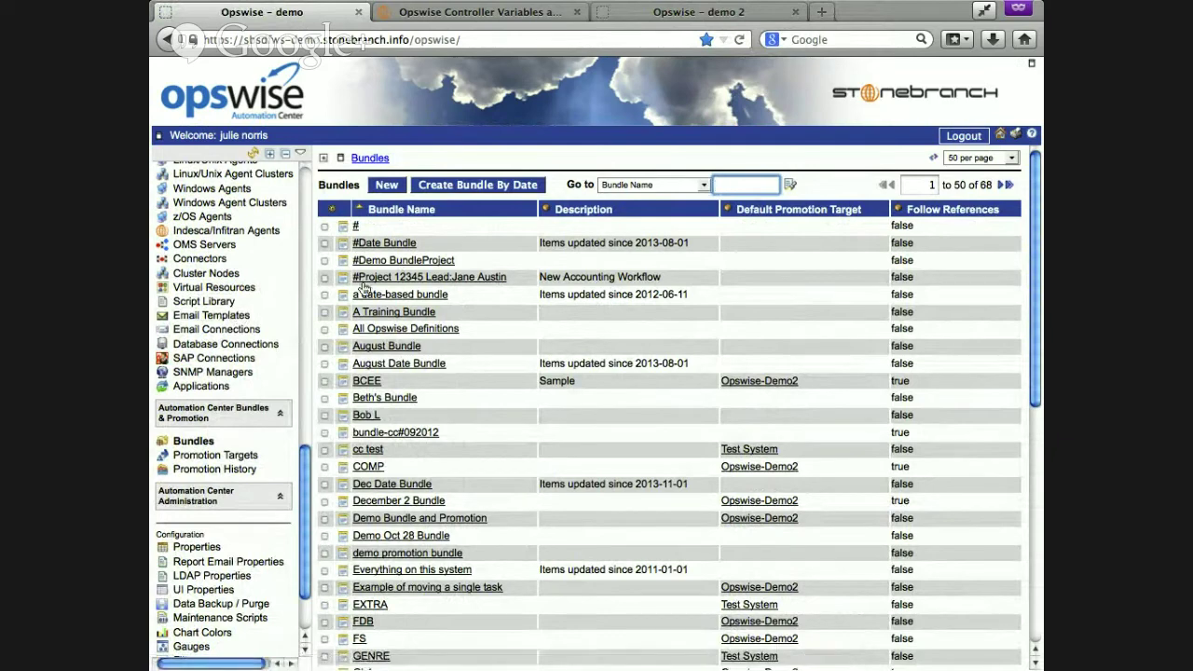
click(461, 187)
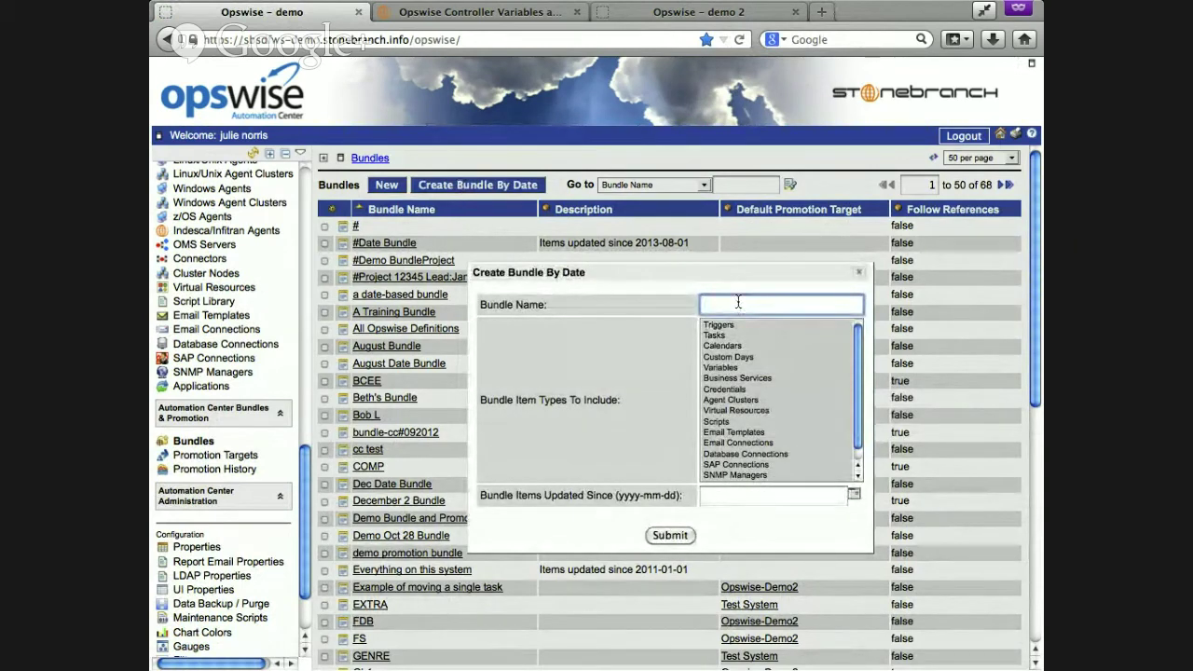
text(Devops Demo)
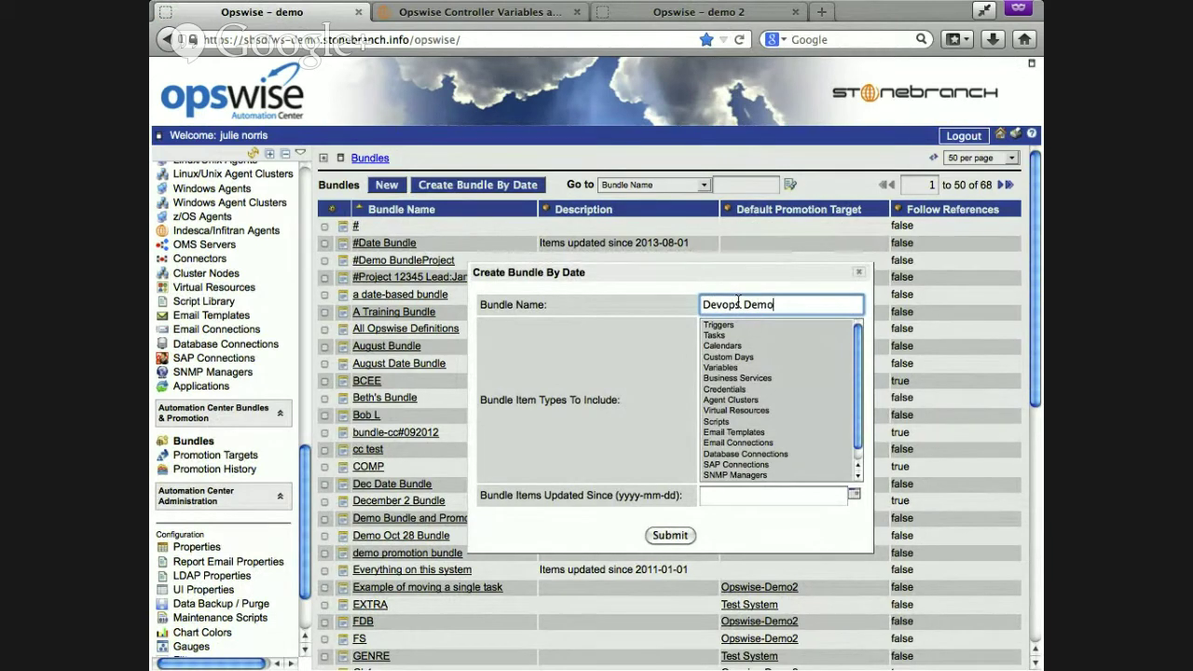
click(734, 495)
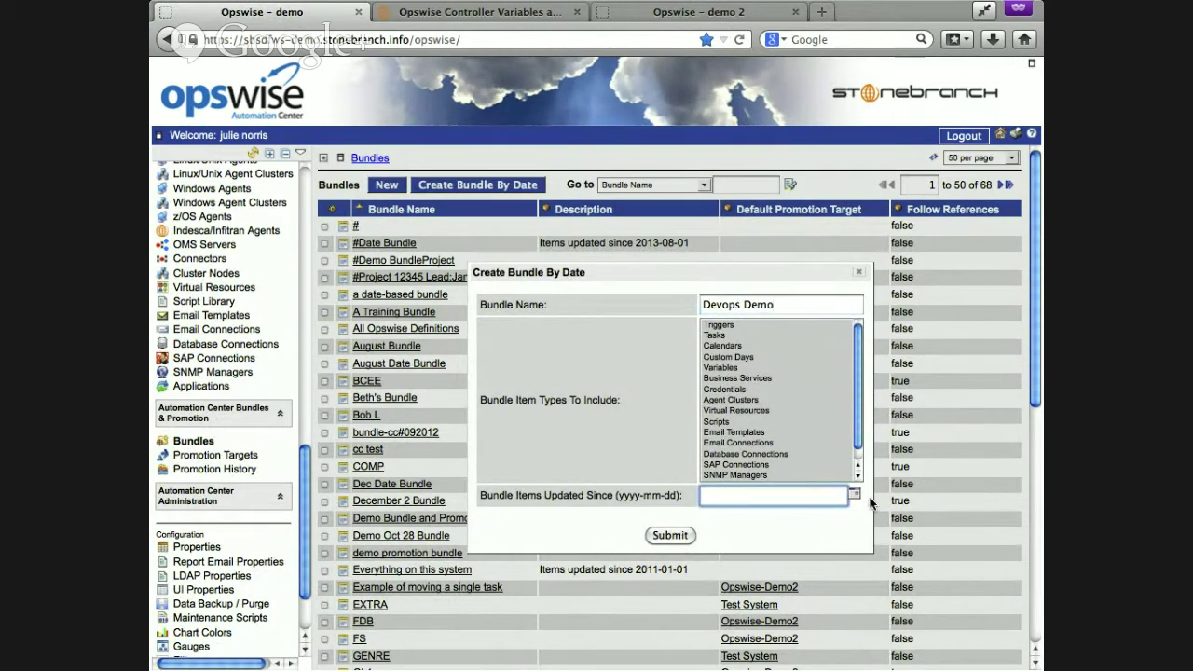
click(854, 494)
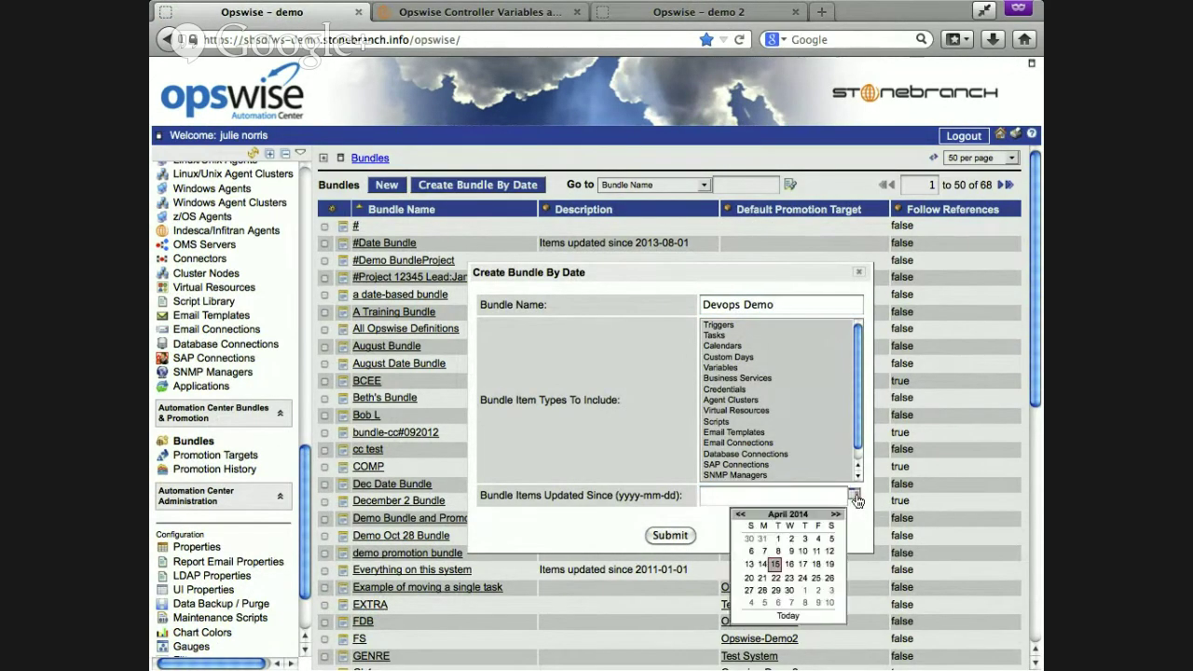
click(779, 538)
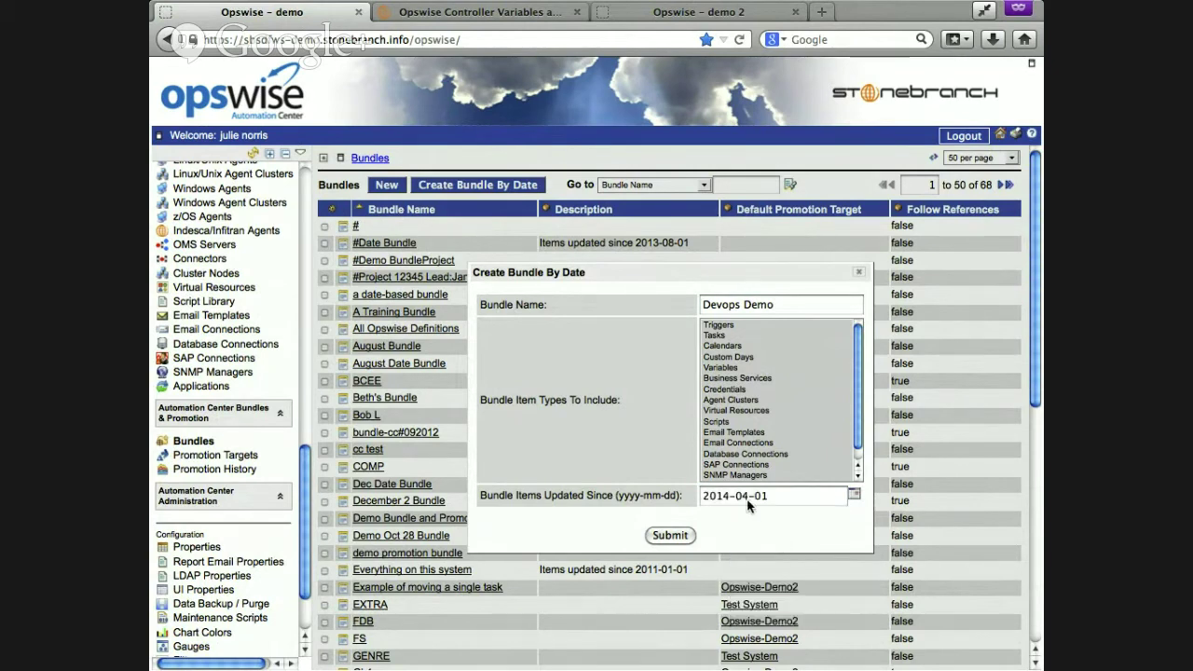
click(668, 538)
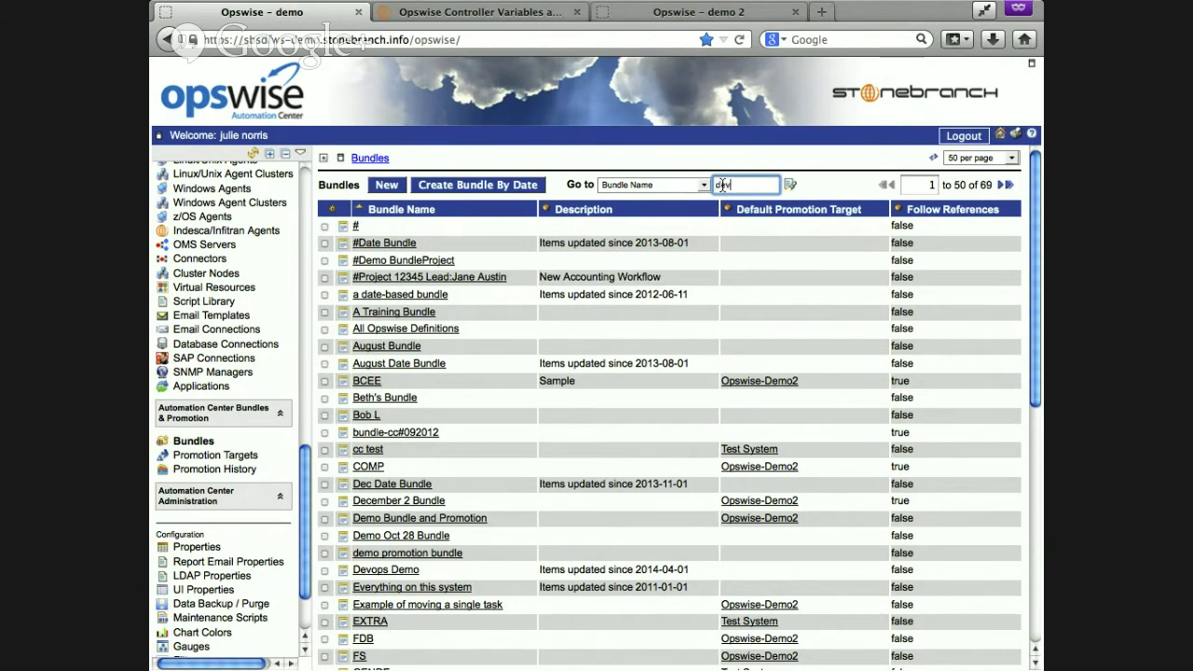
- Find the Devops Demo bundle by name, review its bundle report from start to end, and close the report
key(Return)
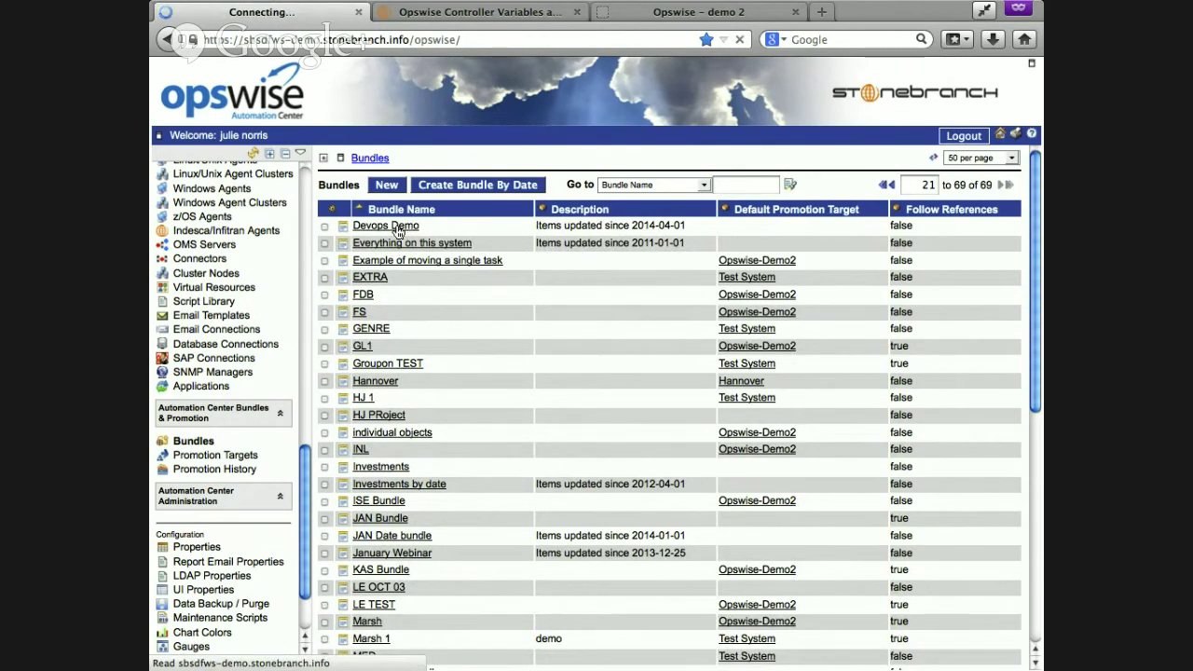
click(401, 306)
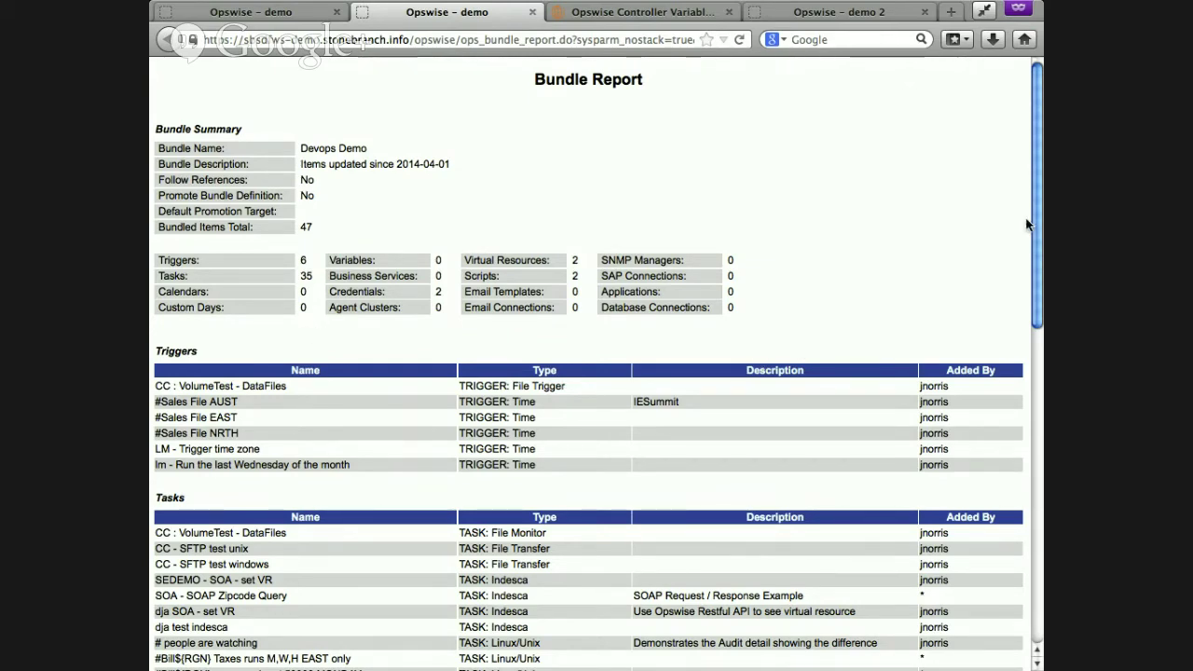
drag(1036, 235, 1041, 603)
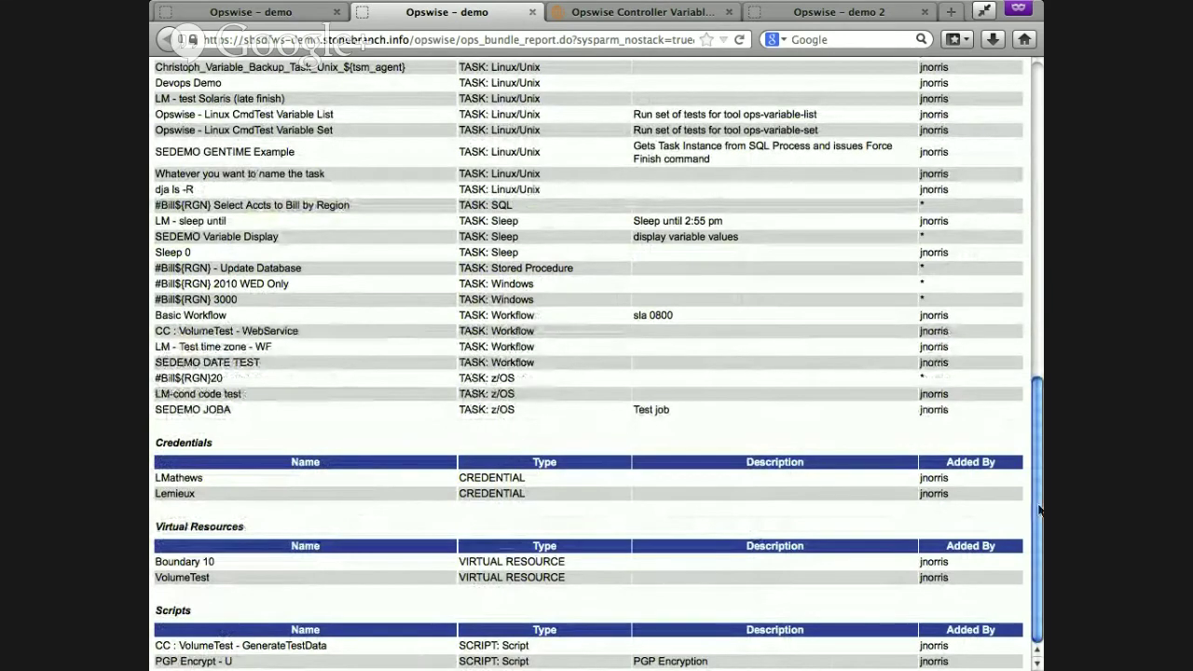
drag(1041, 604, 1025, 224)
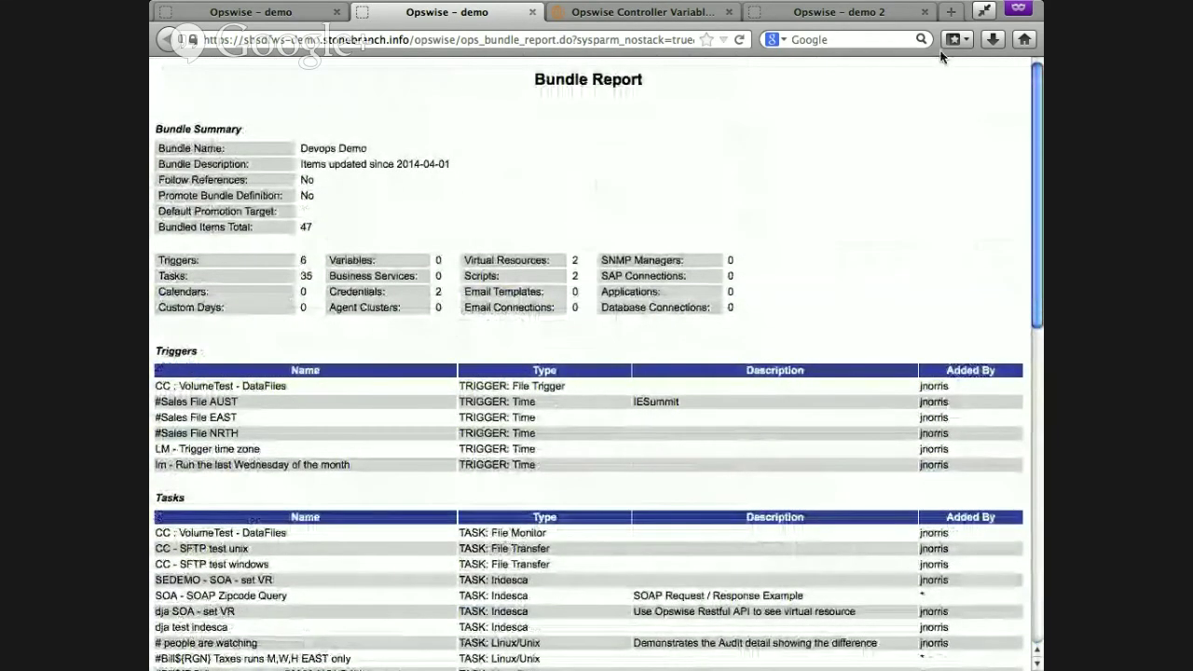
click(533, 12)
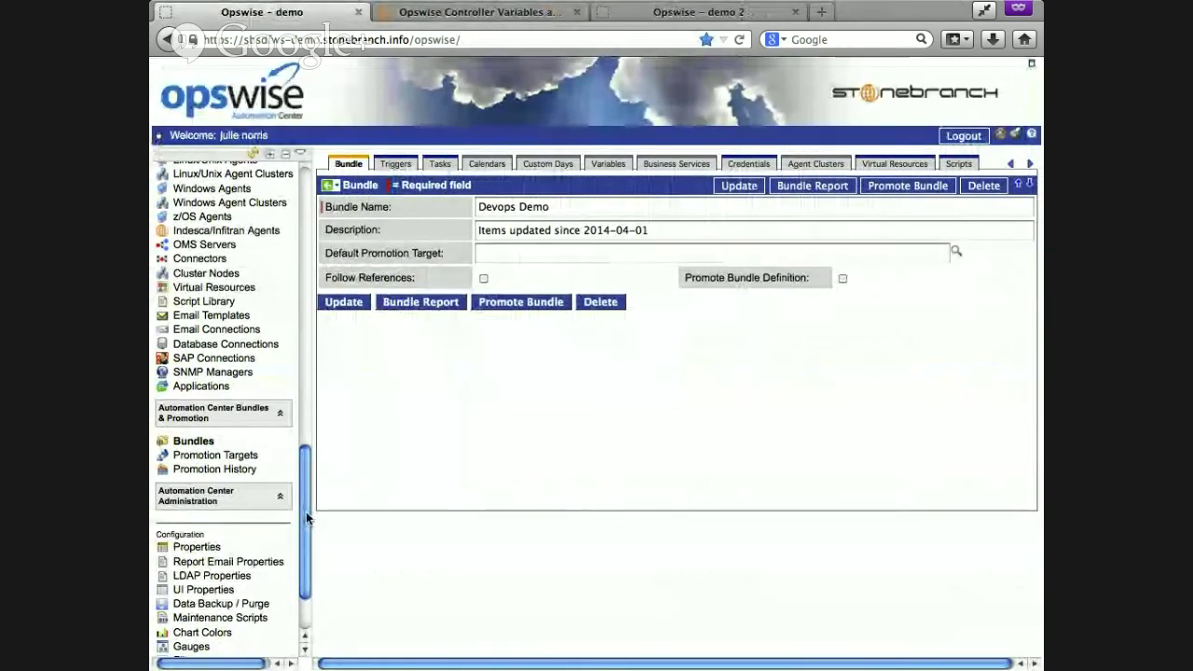
- Open the Accts Payable Manager's user record and view the assigned user roles and Opswise permissions
scroll(308, 559, down, 3)
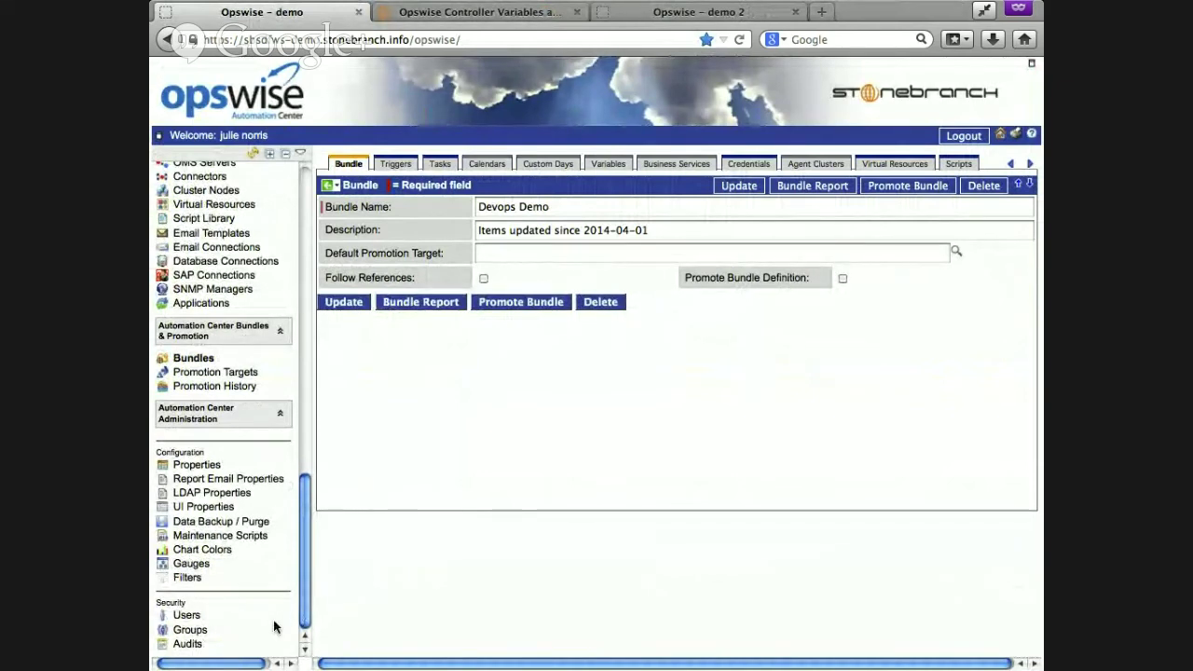
click(186, 616)
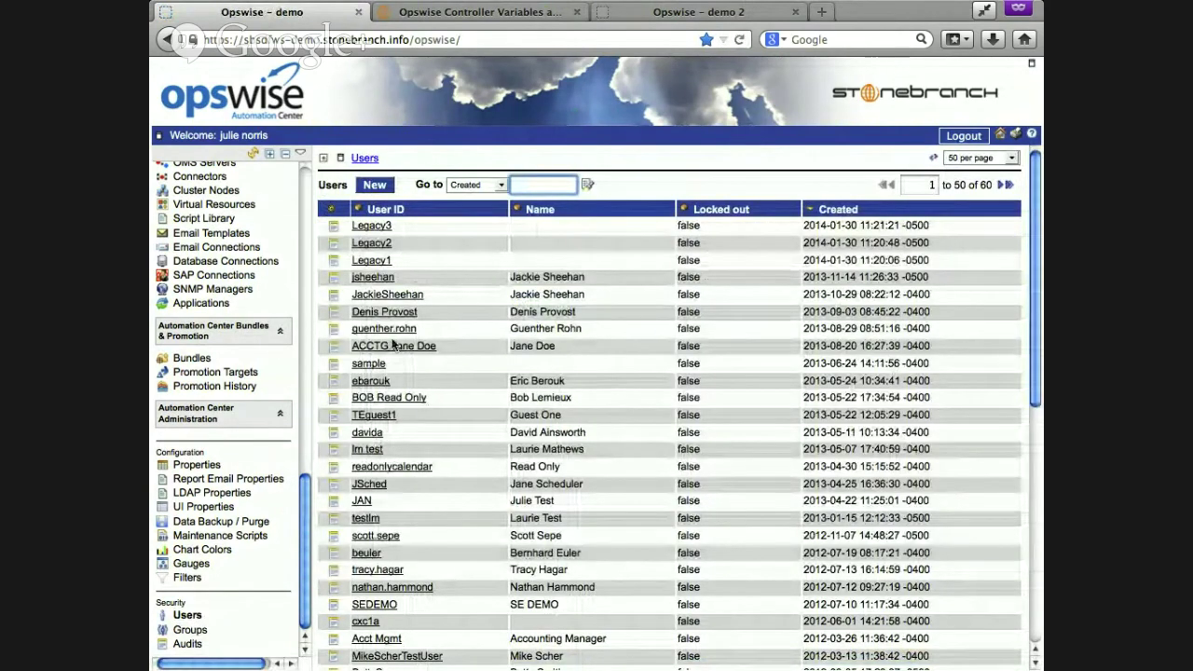
click(419, 347)
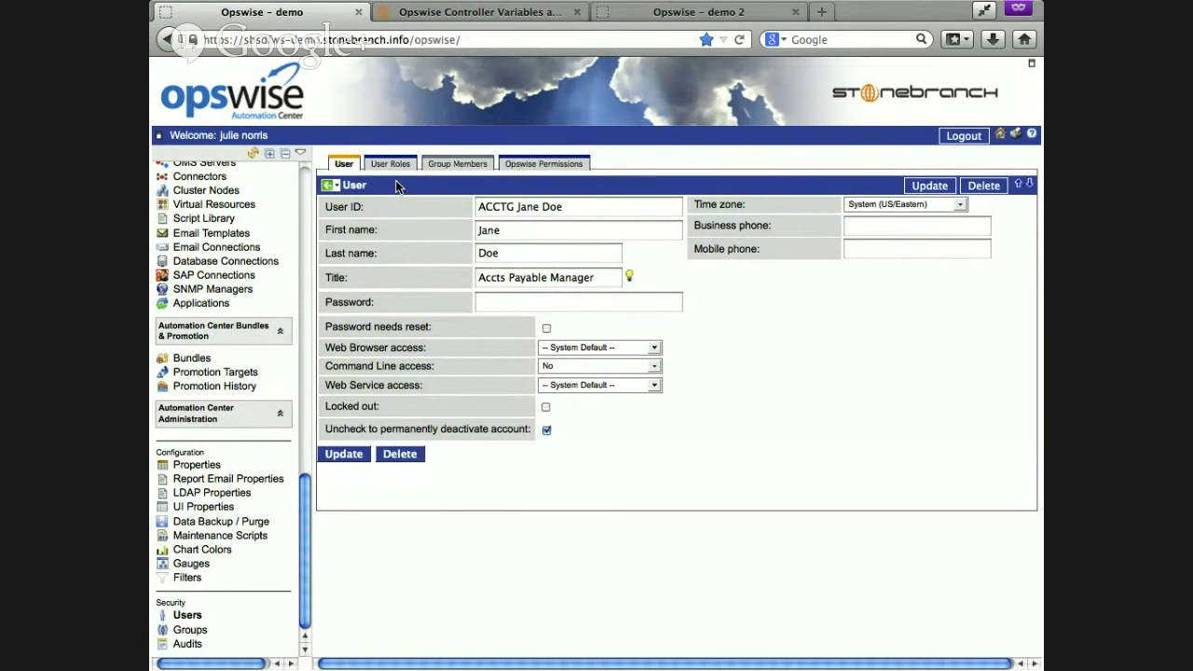
click(391, 166)
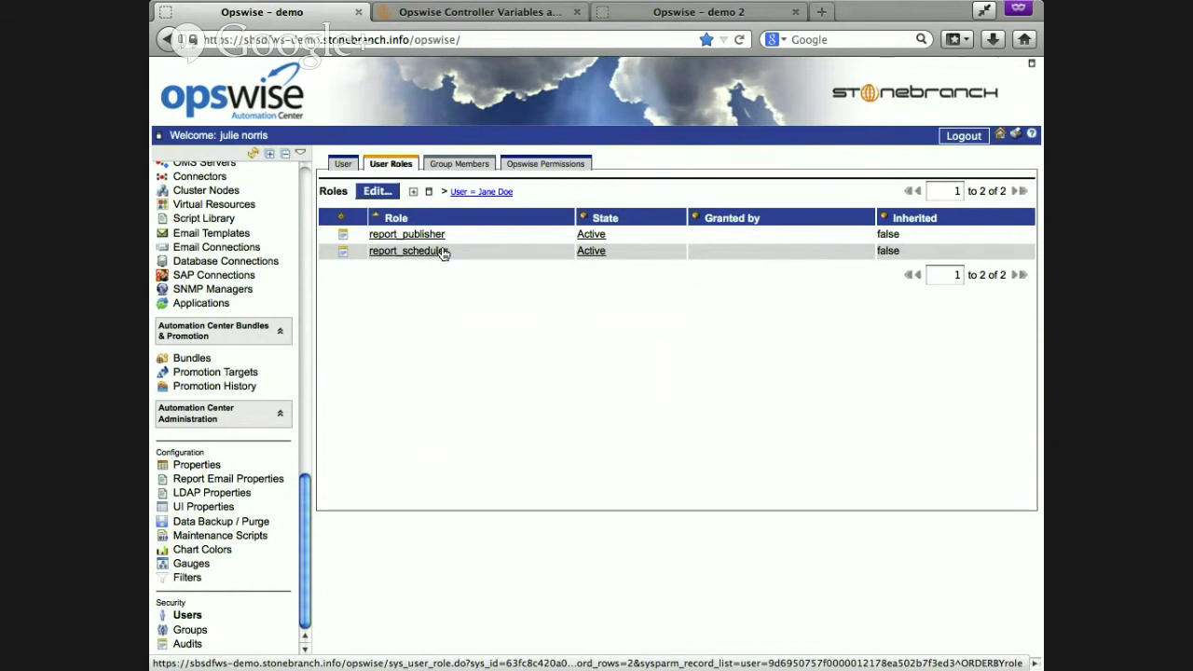
click(522, 171)
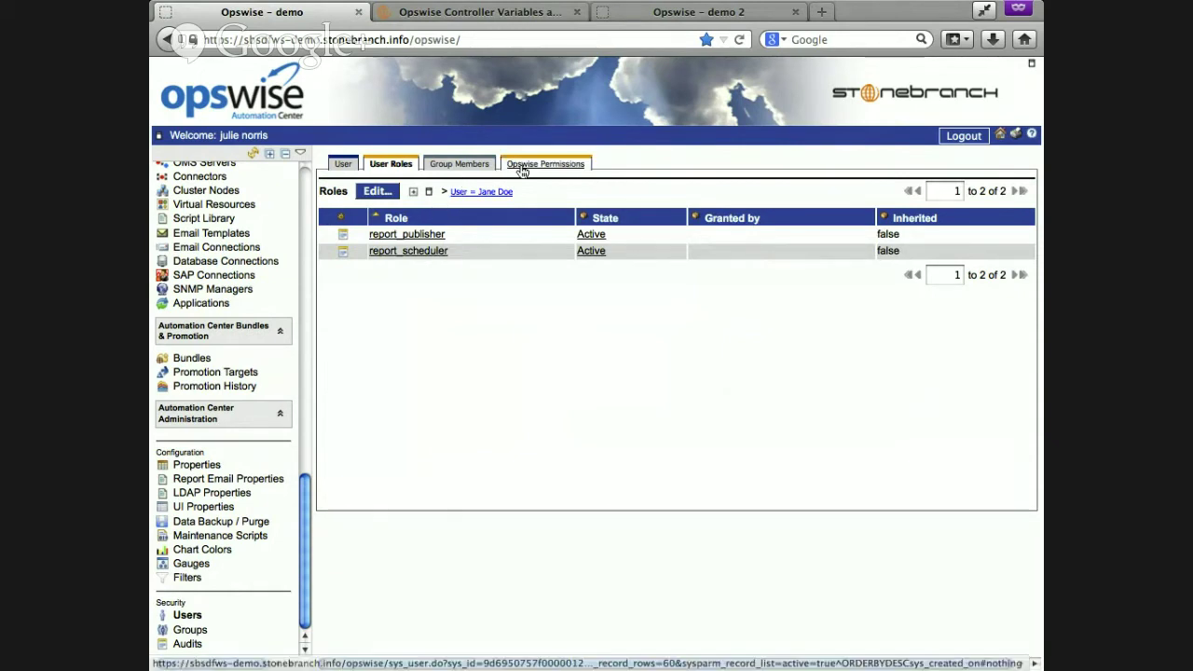
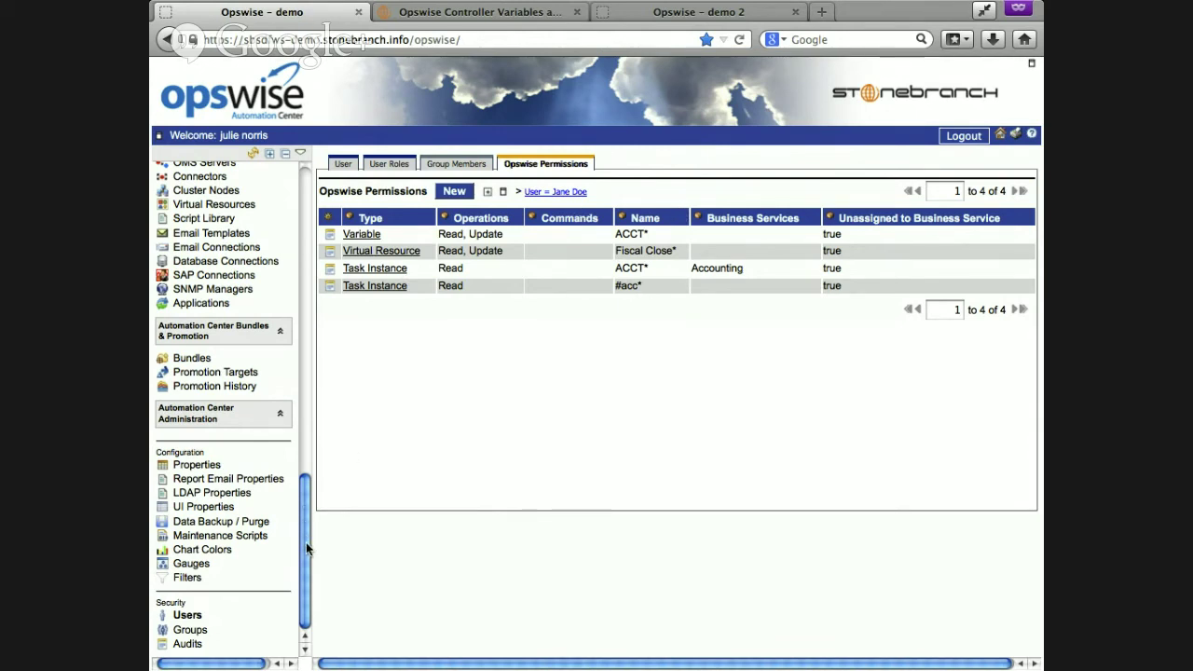
- Open the reports list and examine the saved and global reports available in each category
drag(305, 541, 296, 221)
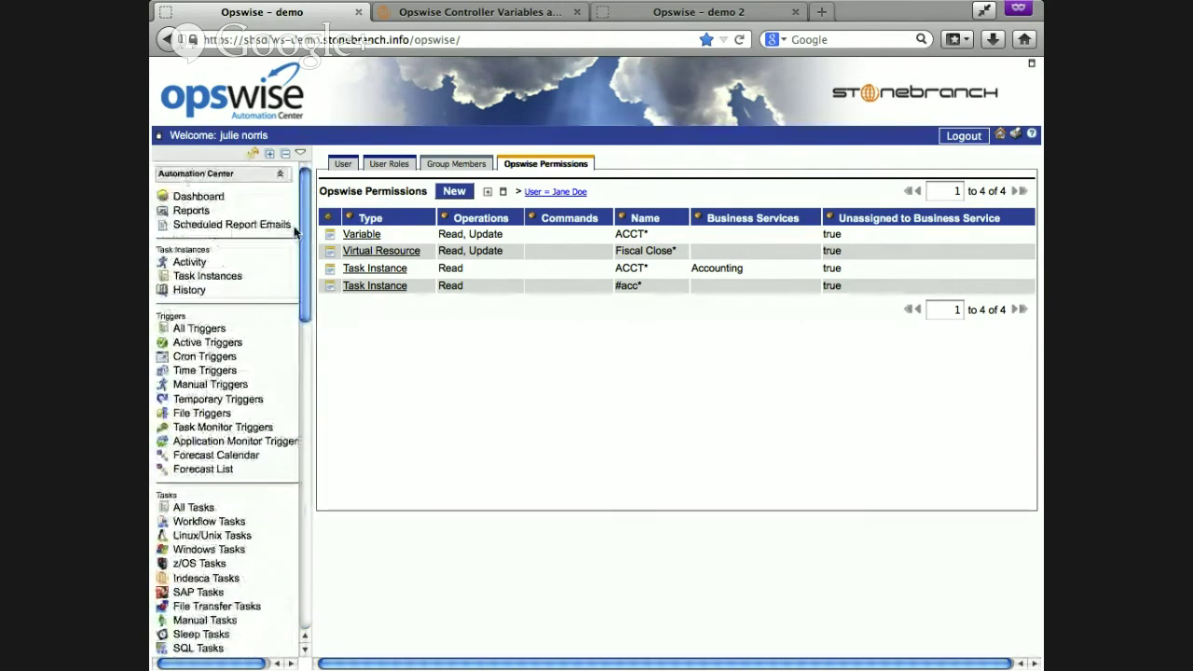
click(186, 216)
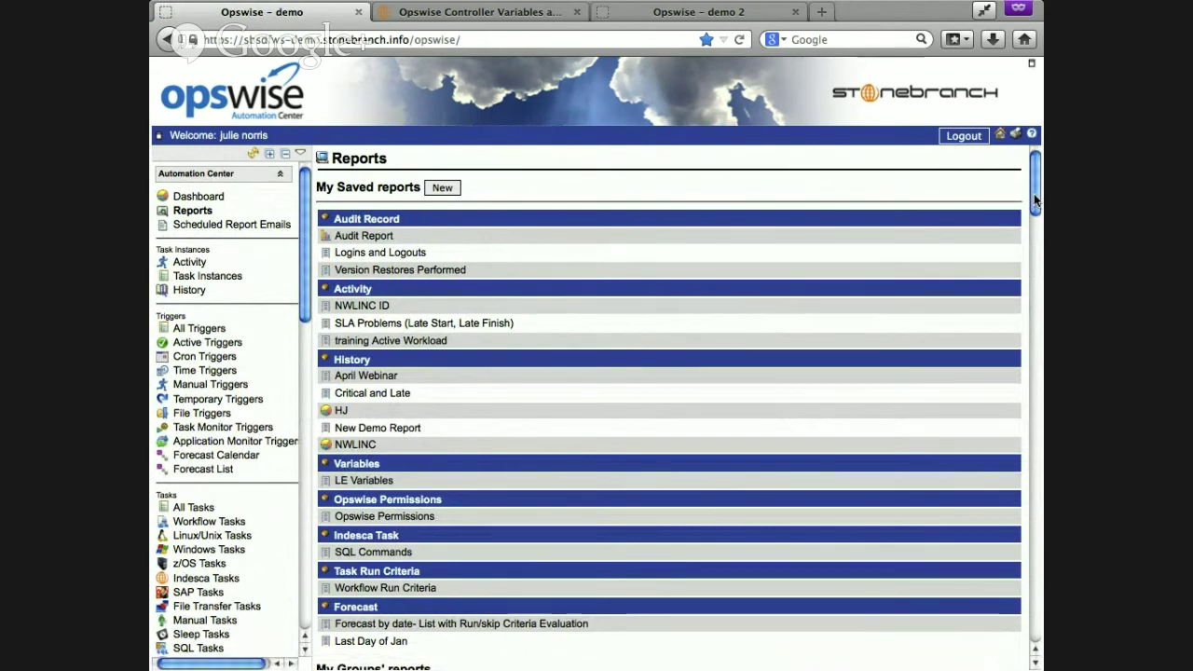
scroll(1034, 193, down, 3)
scroll(1036, 247, down, 9)
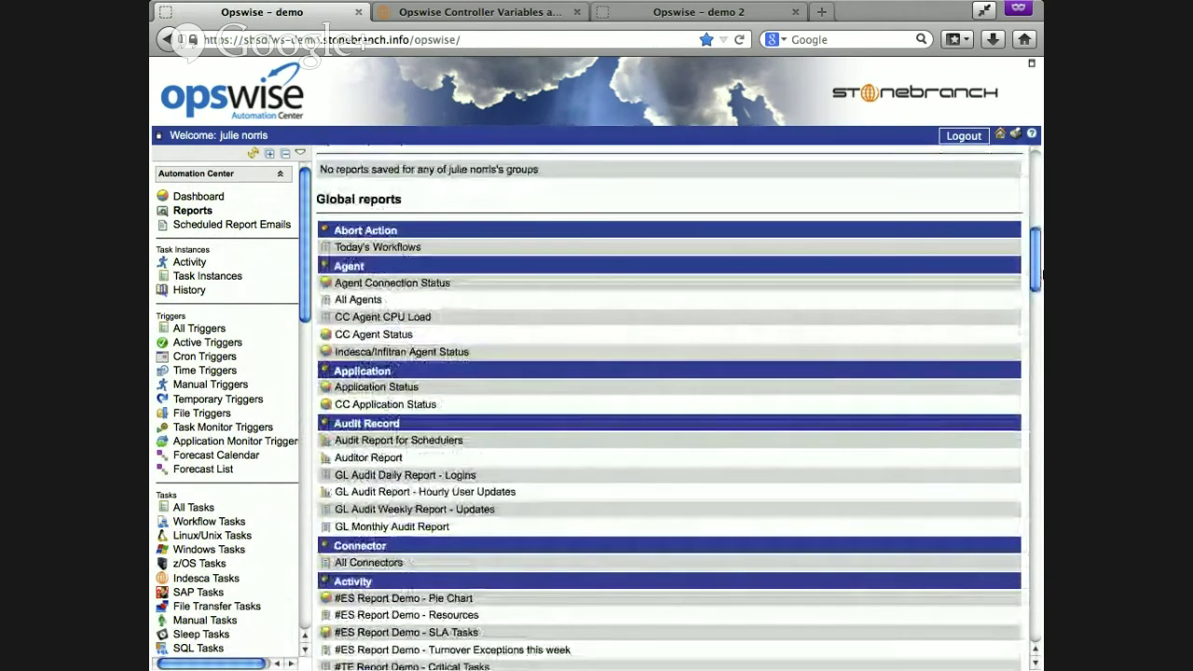
scroll(1035, 266, down, 1)
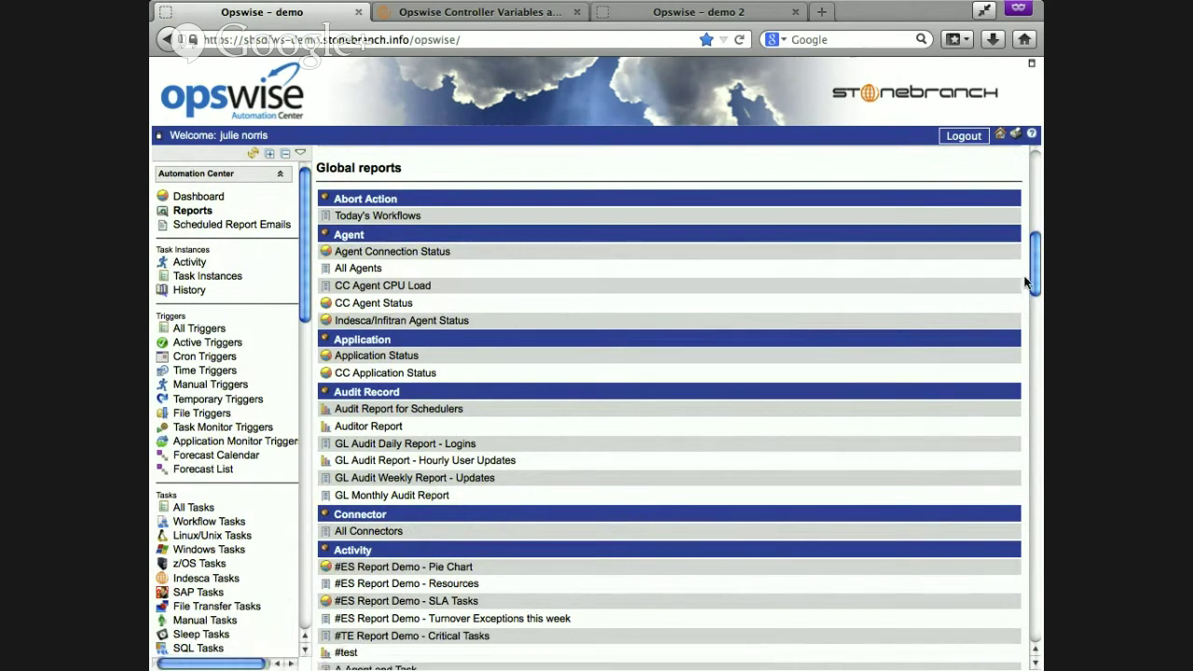
drag(1030, 272, 1038, 325)
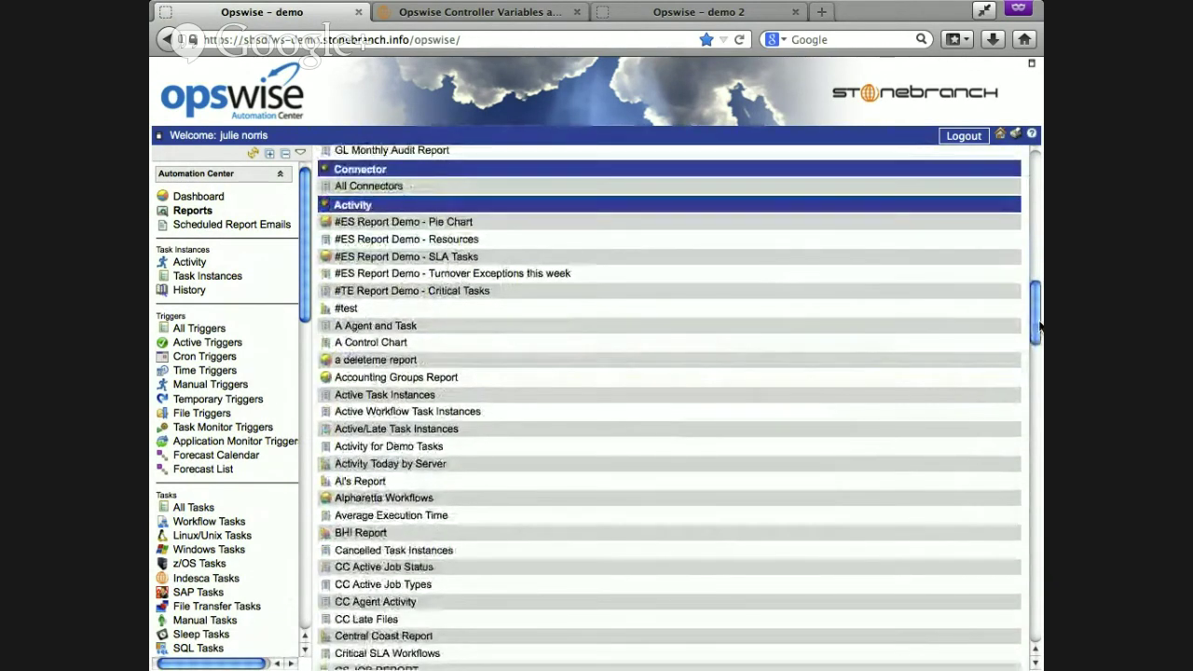
drag(1039, 325, 1040, 596)
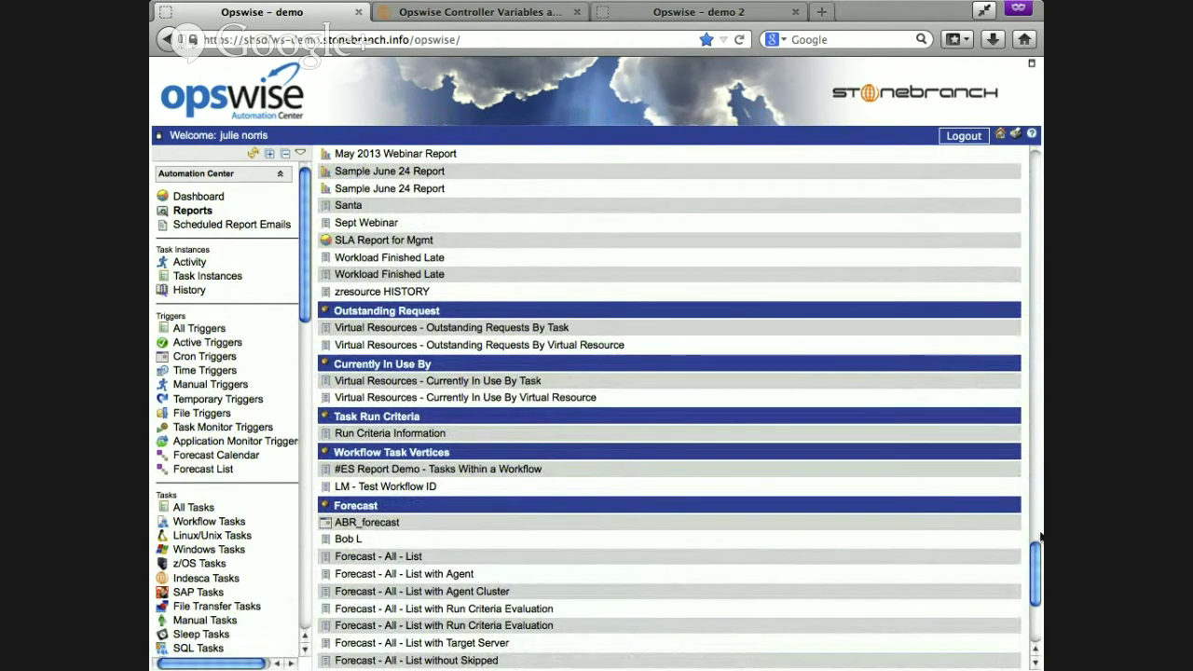
drag(1032, 559, 1033, 168)
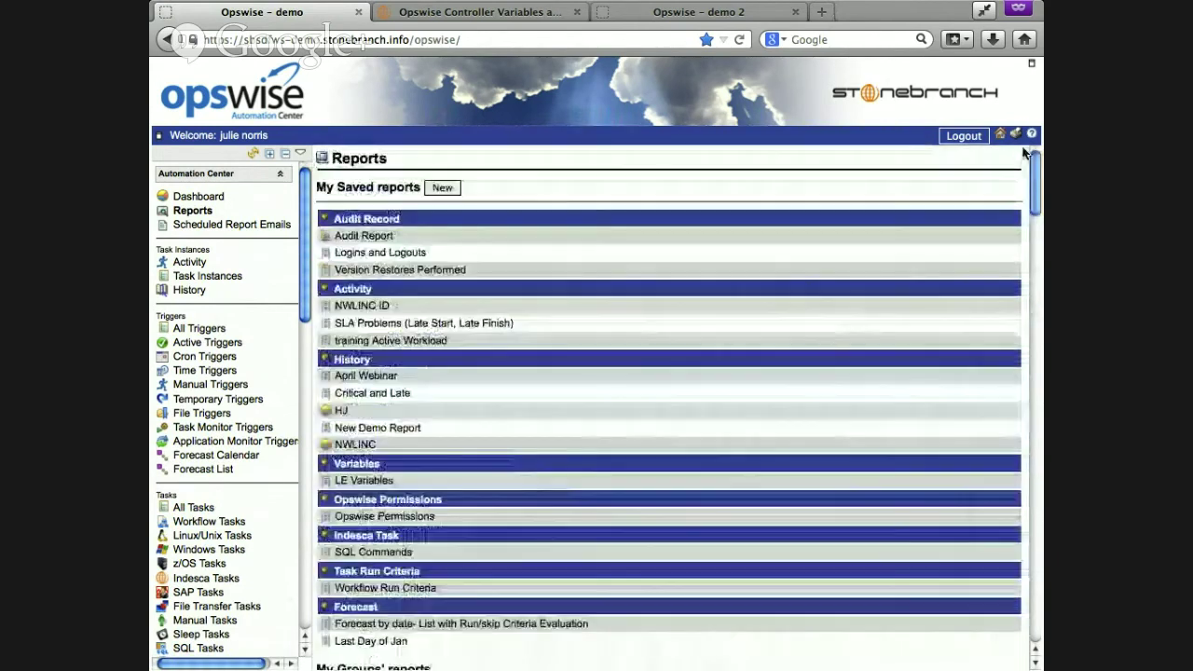
- Create a new report named Devops Demo, visible to Me, keeping the Bar chart type
click(443, 189)
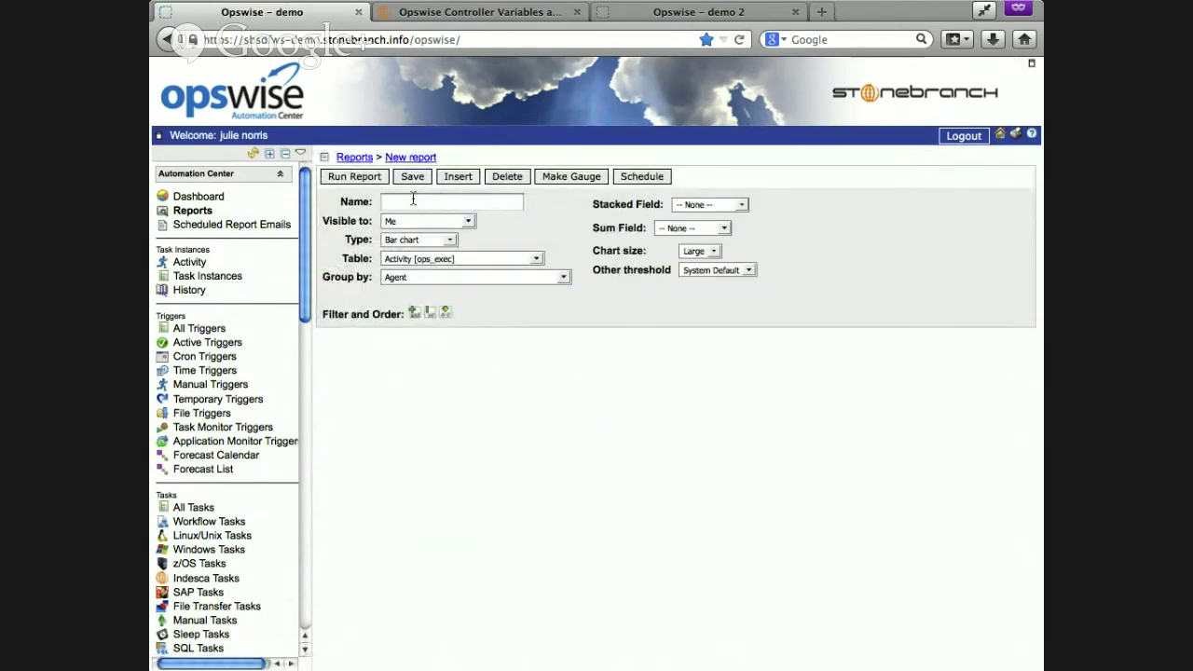
click(402, 200)
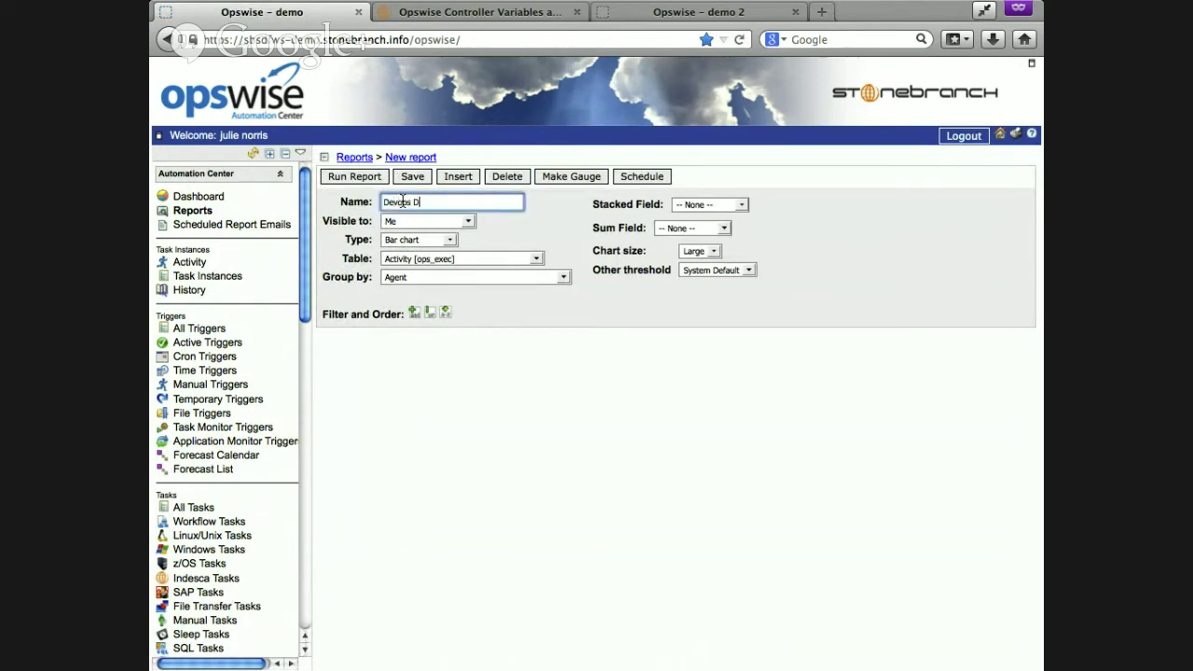
click(470, 223)
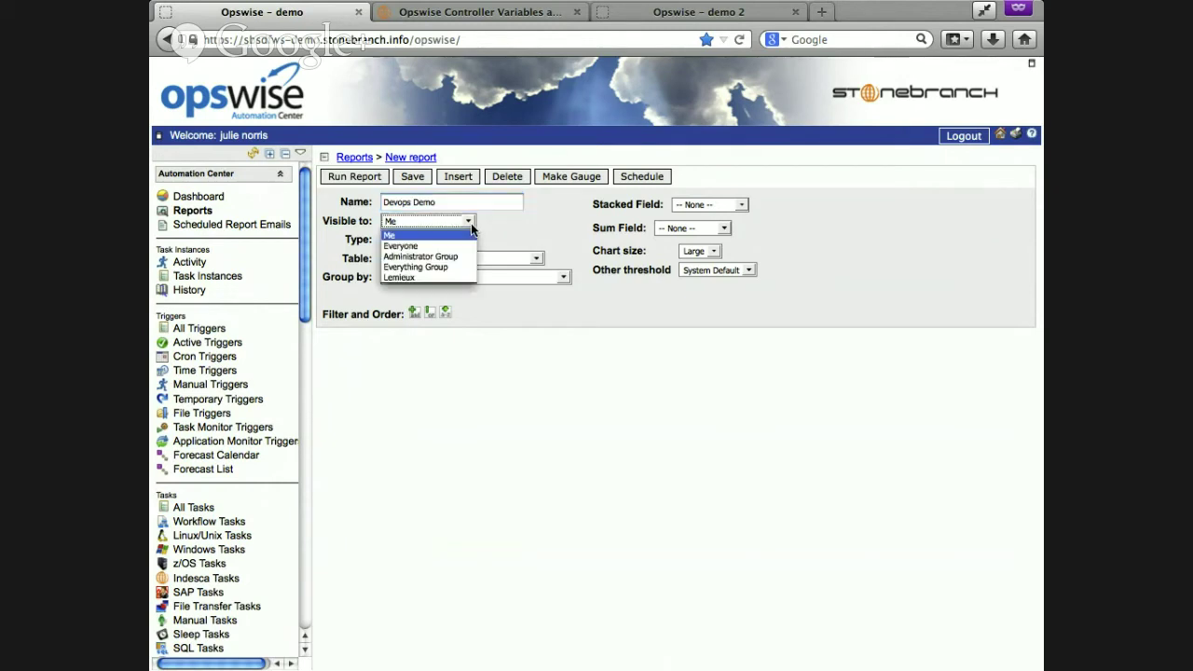
click(400, 234)
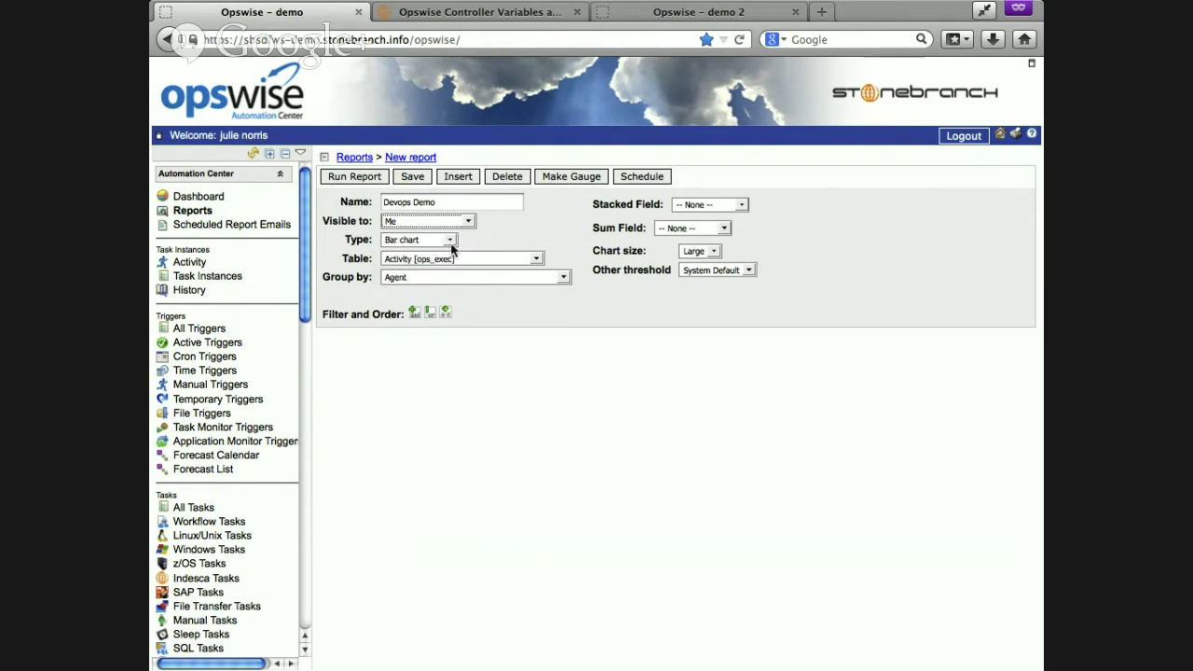
click(449, 241)
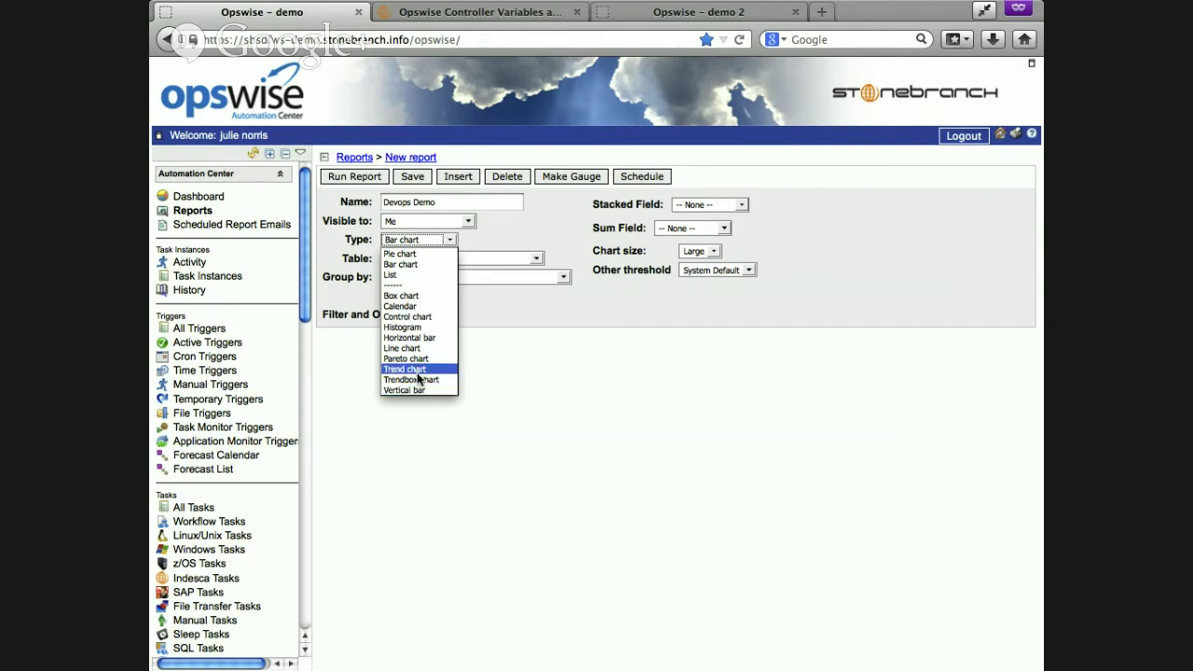
click(521, 234)
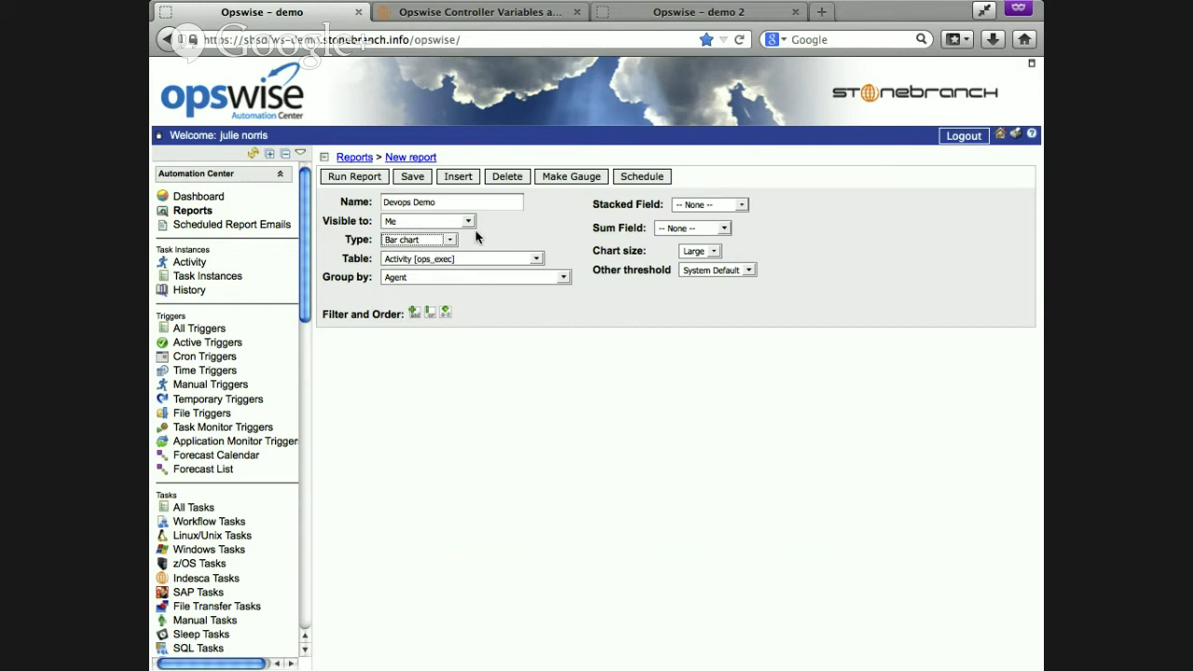
- Base the report on the History [ops_history] table and group it by Status
click(536, 261)
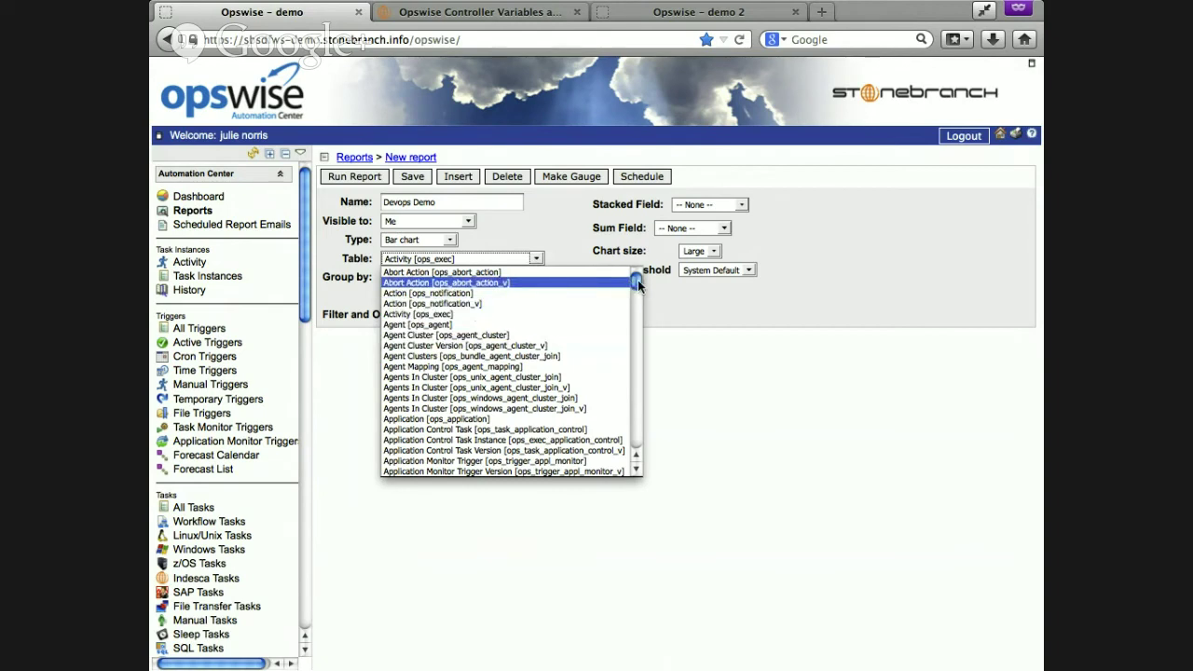
drag(637, 279, 641, 337)
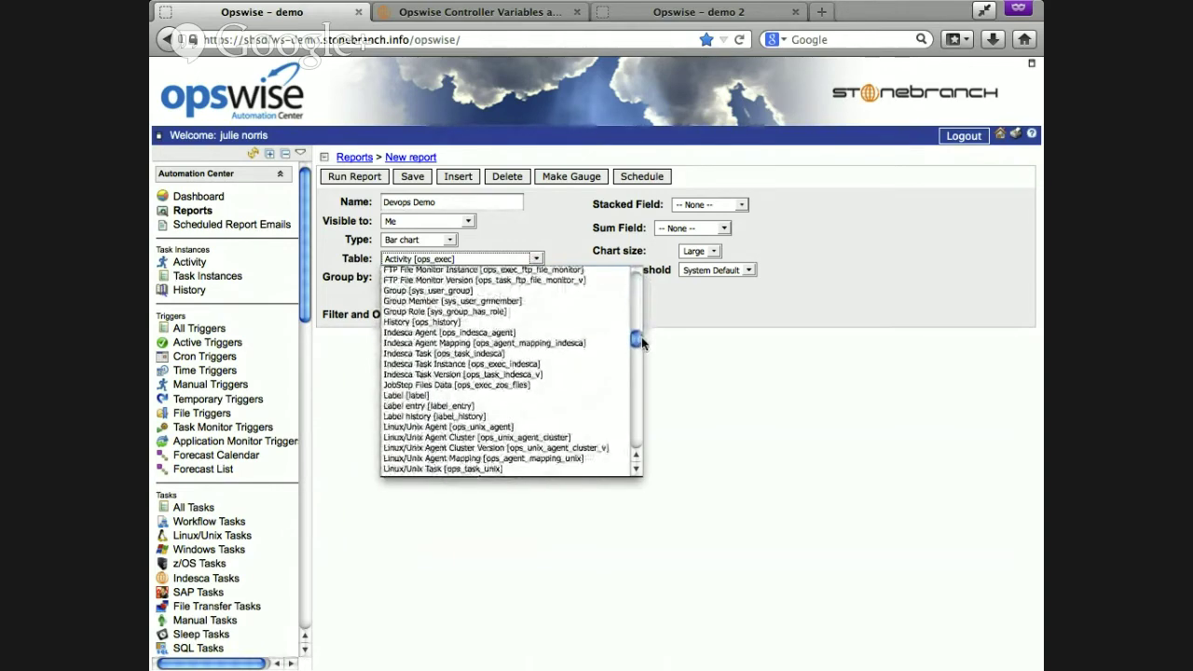
click(445, 326)
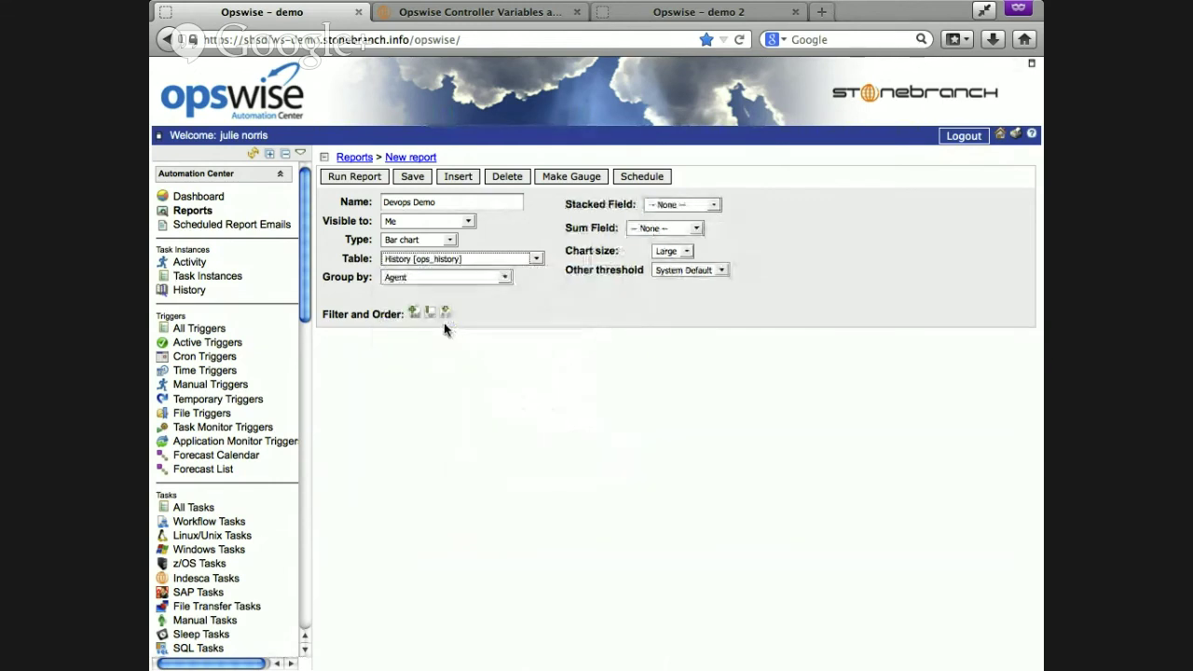
click(505, 278)
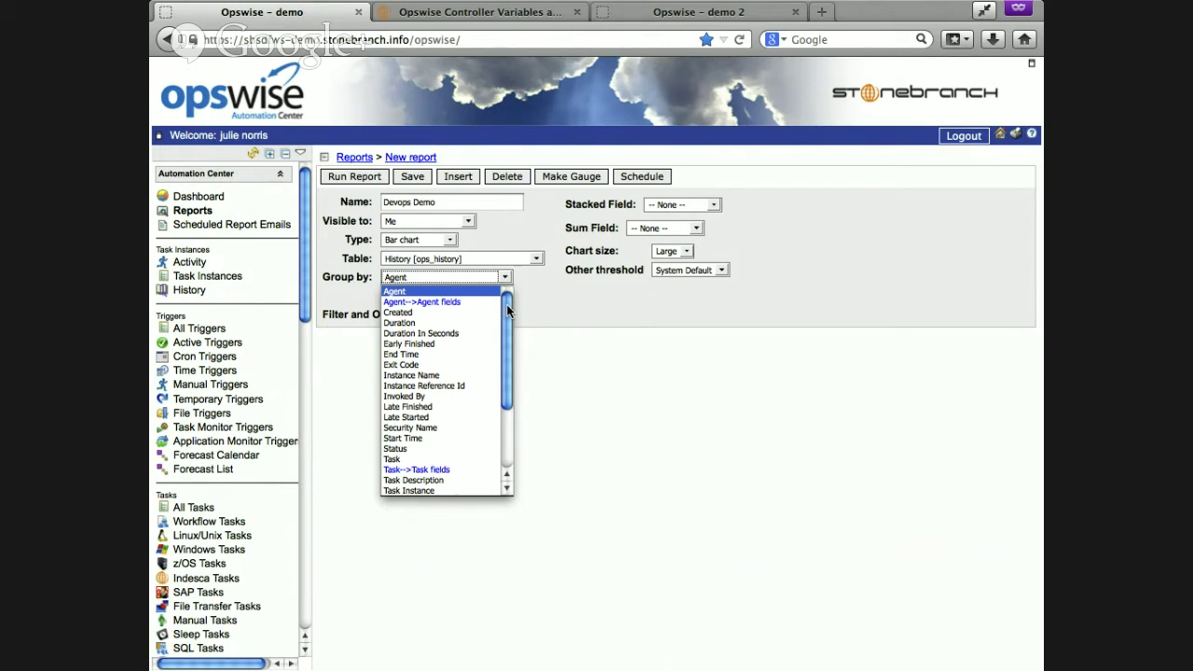
drag(507, 310, 509, 333)
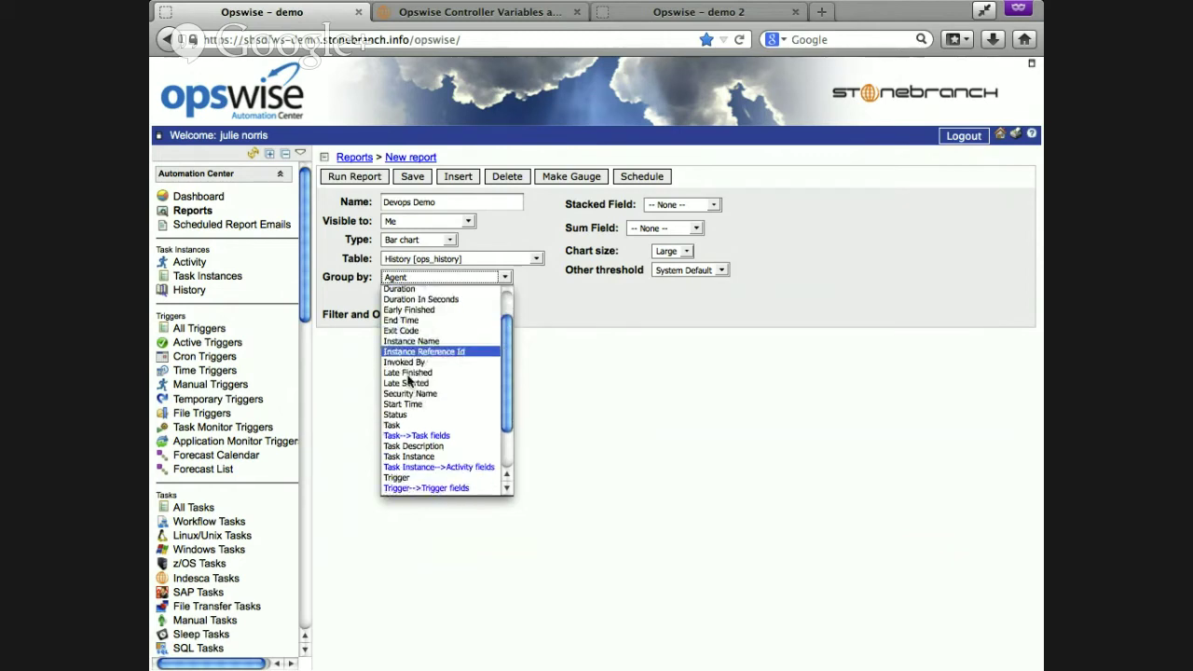
click(403, 424)
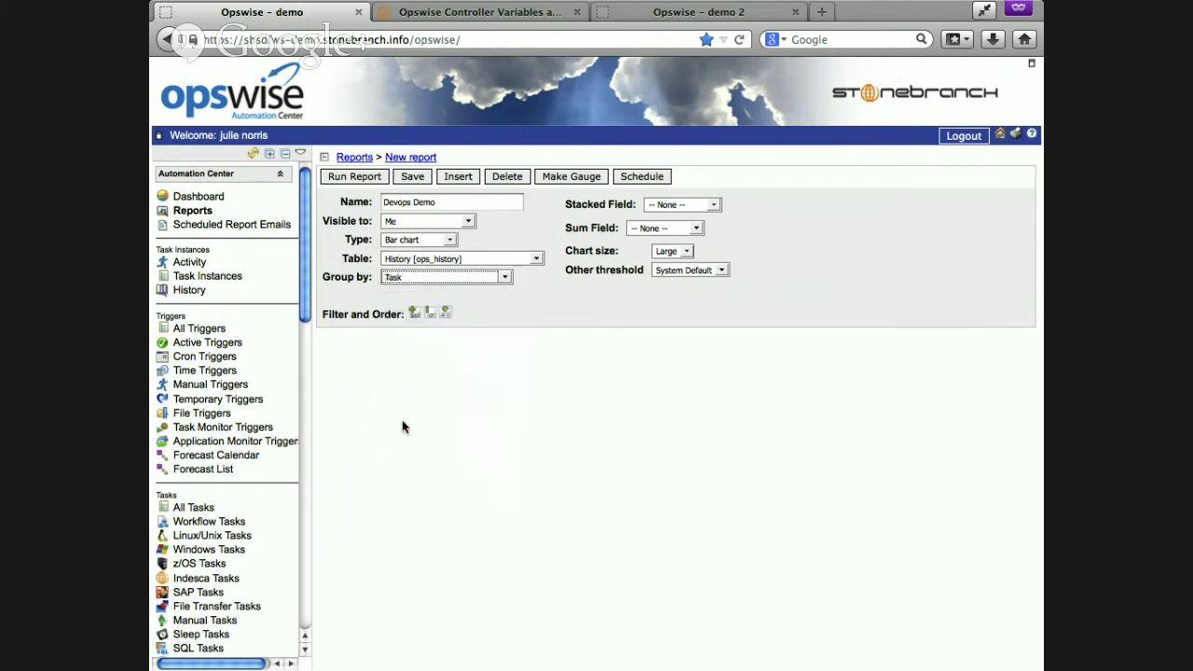
click(504, 278)
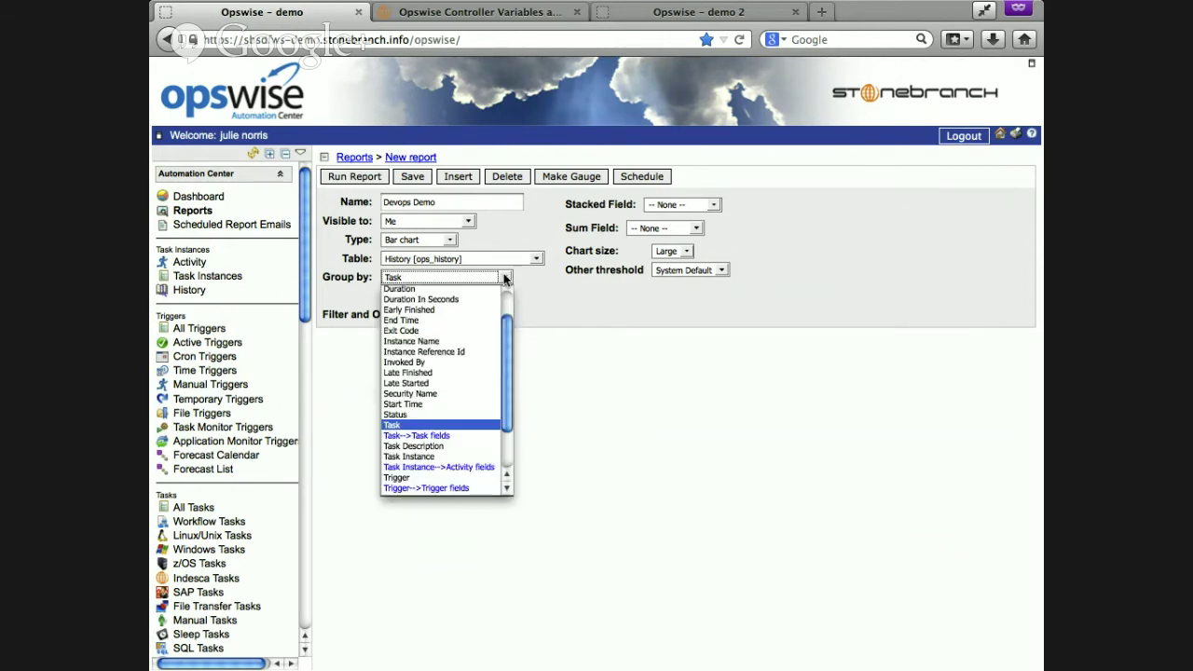
click(413, 414)
- Add a report filter for Start Time on Last 3 months
click(415, 311)
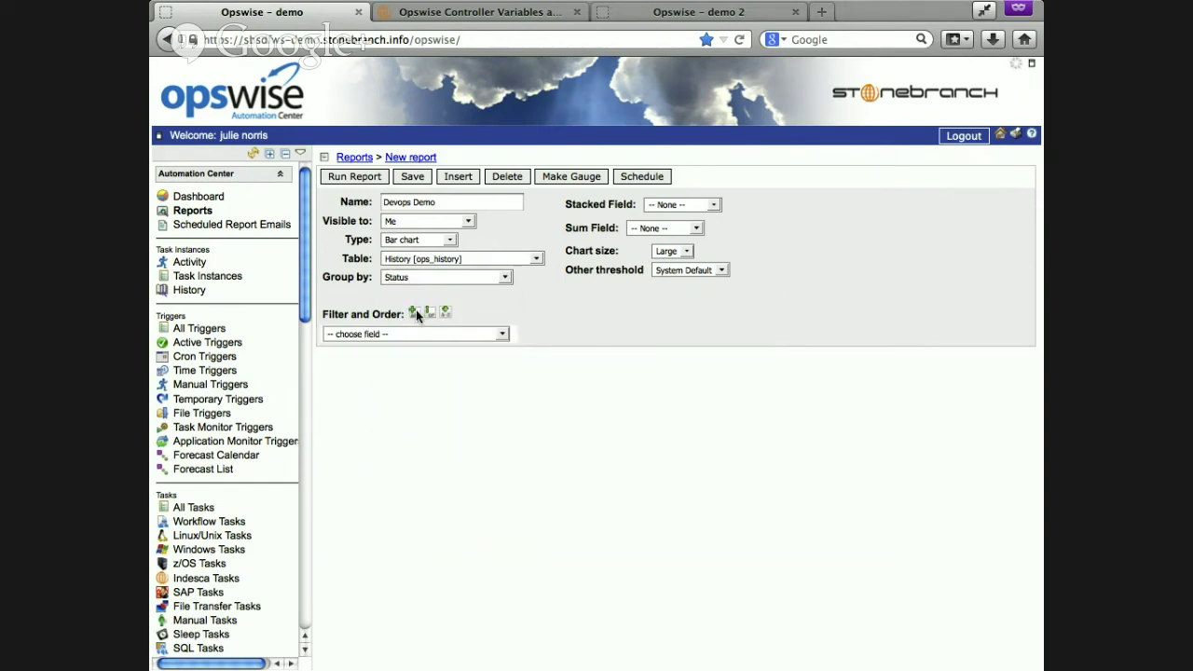
click(527, 333)
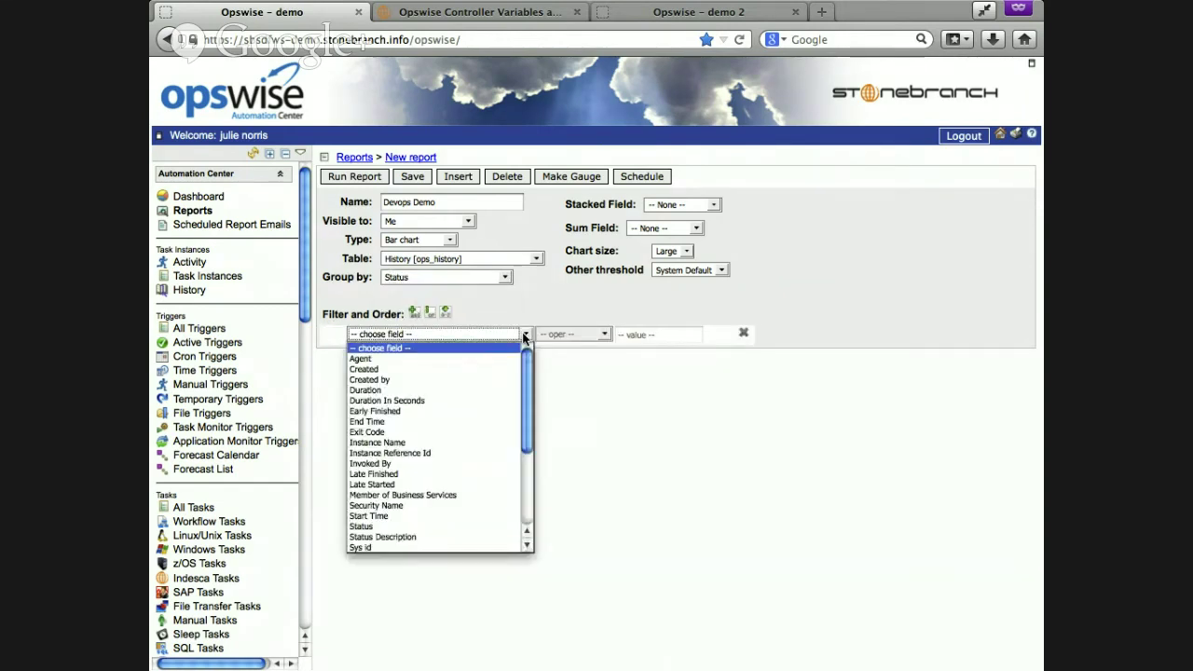
scroll(373, 466, down, 2)
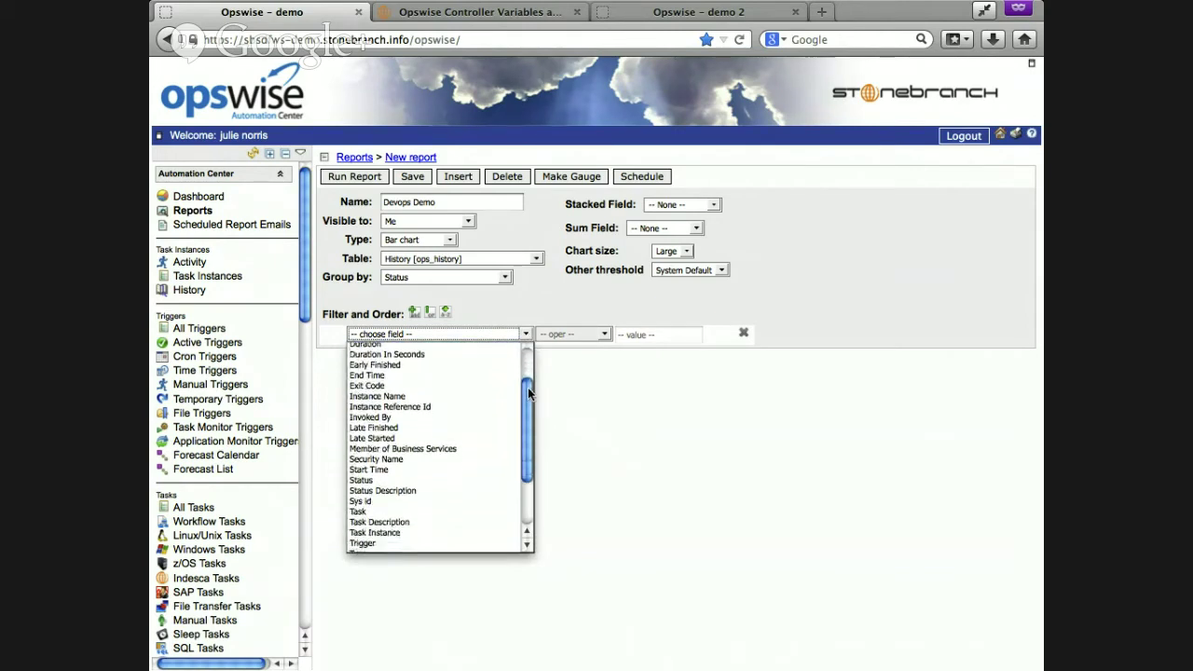
click(368, 468)
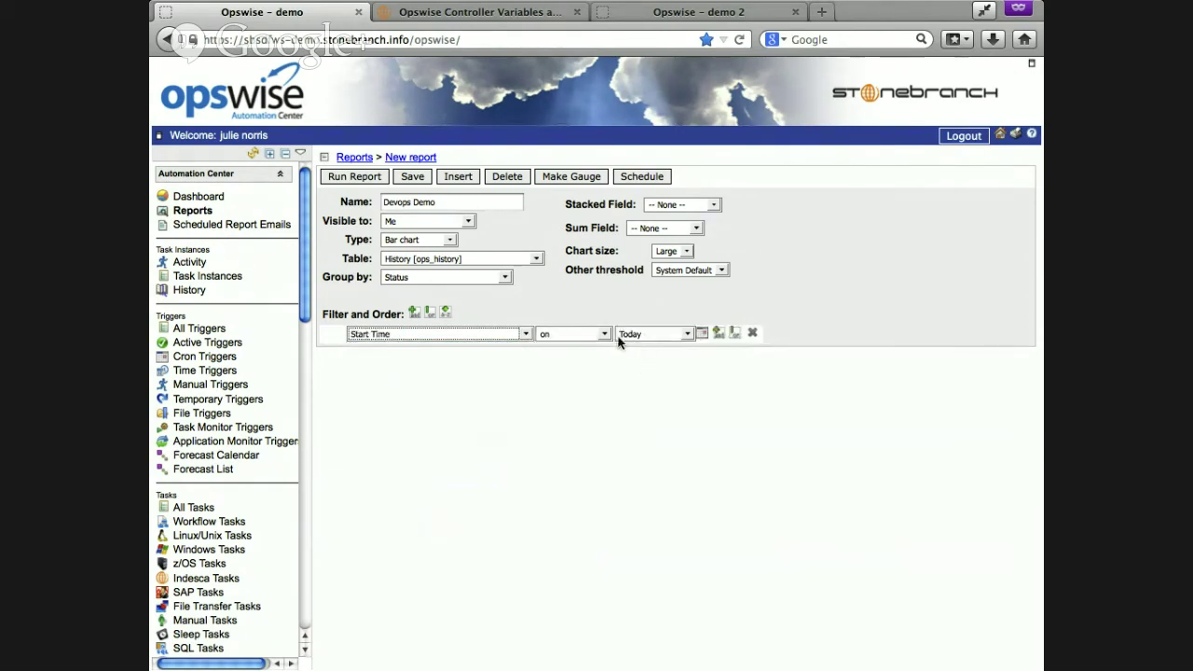
click(683, 333)
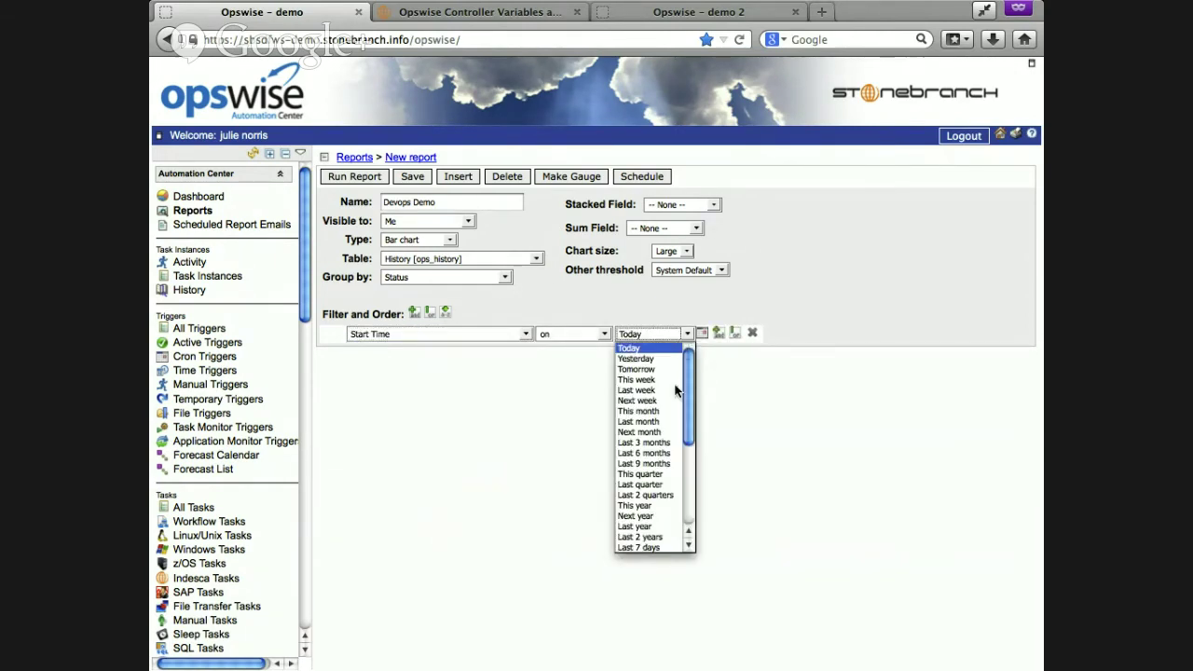
click(660, 448)
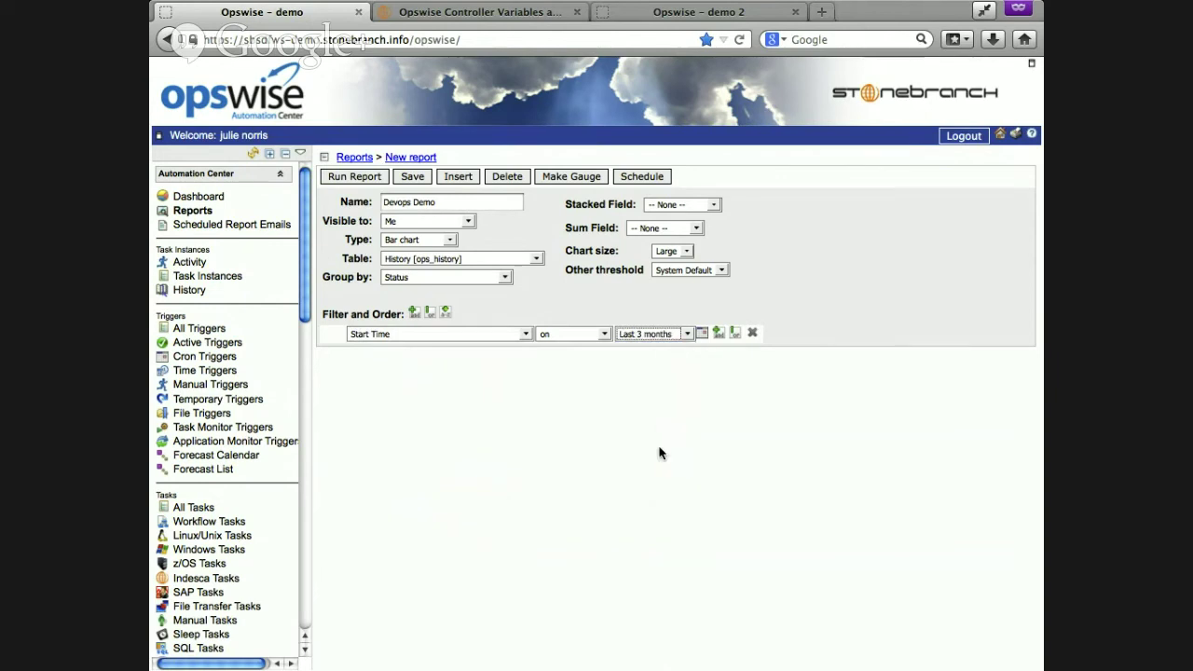
- Check the operators available for the Start Time filter, keep on, and run the report to view its full bar chart
click(605, 335)
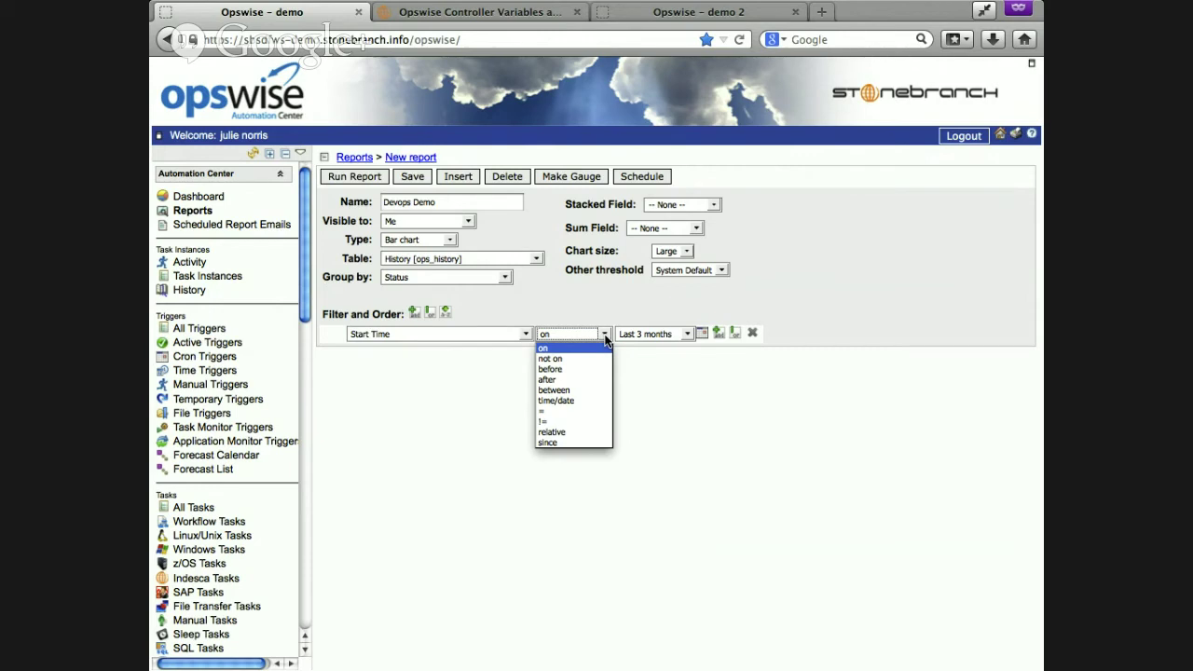
click(353, 184)
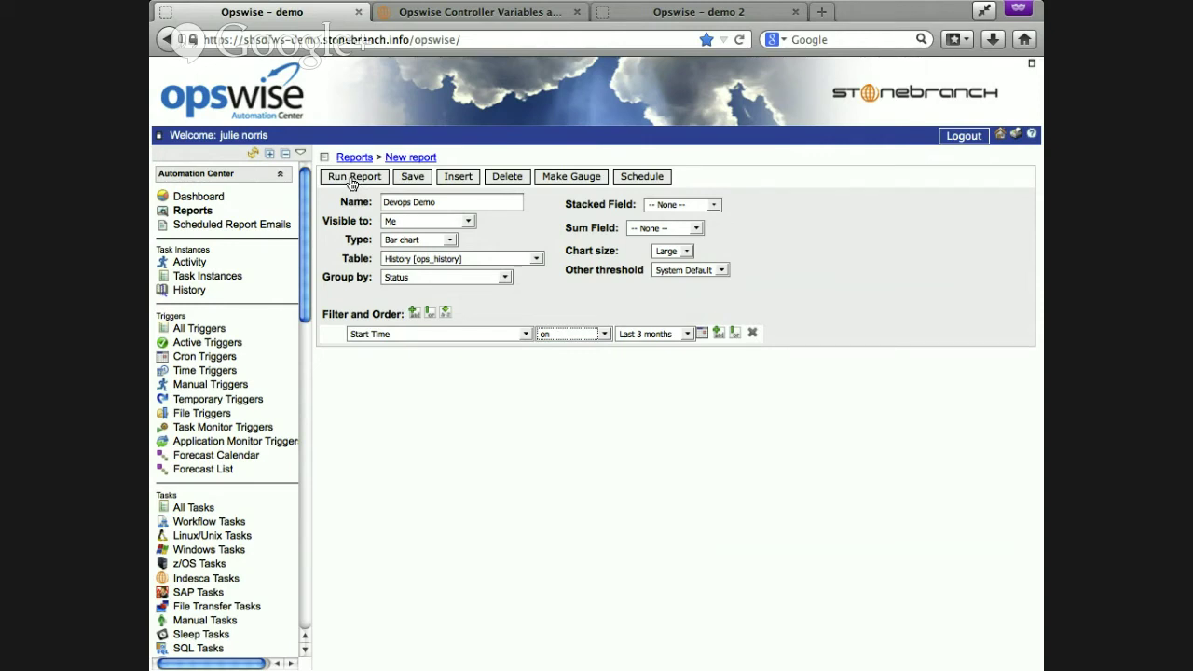
click(352, 179)
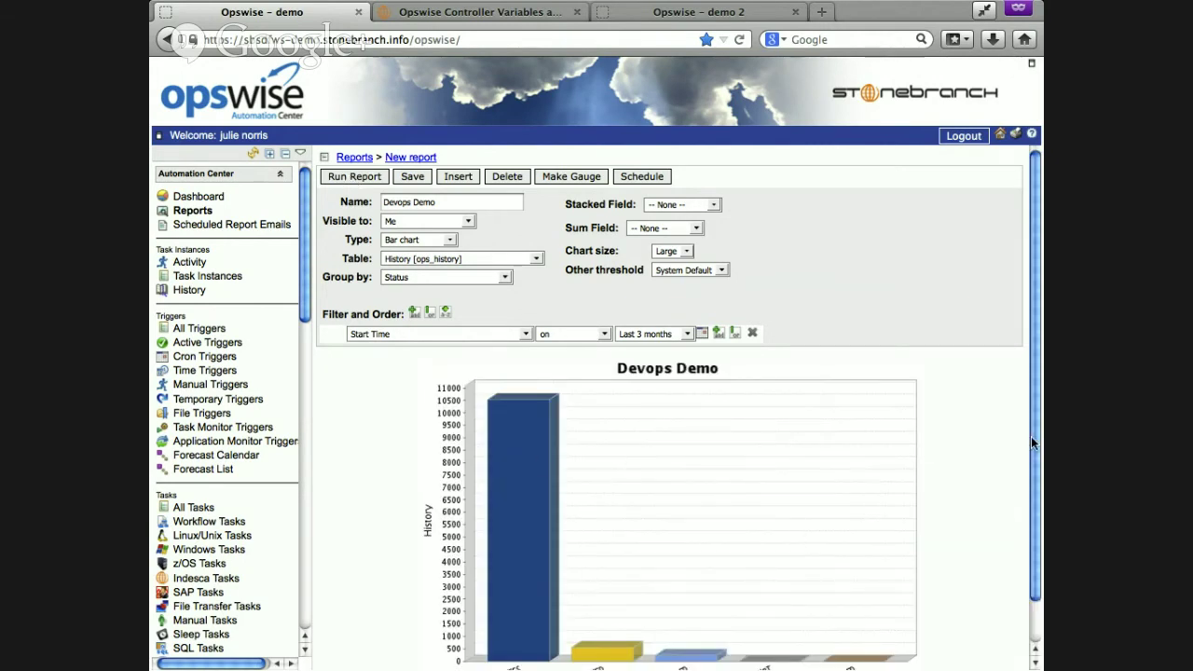
drag(1034, 451, 1040, 508)
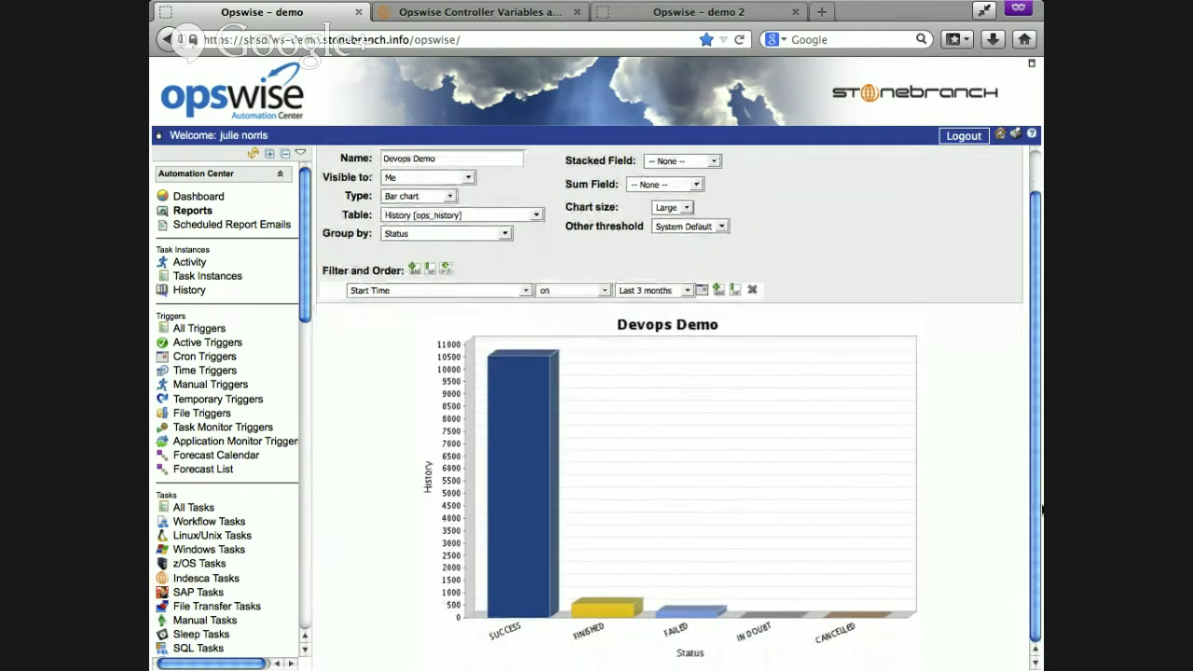
- Change the report type to Horizontal bar and run the report again
click(451, 197)
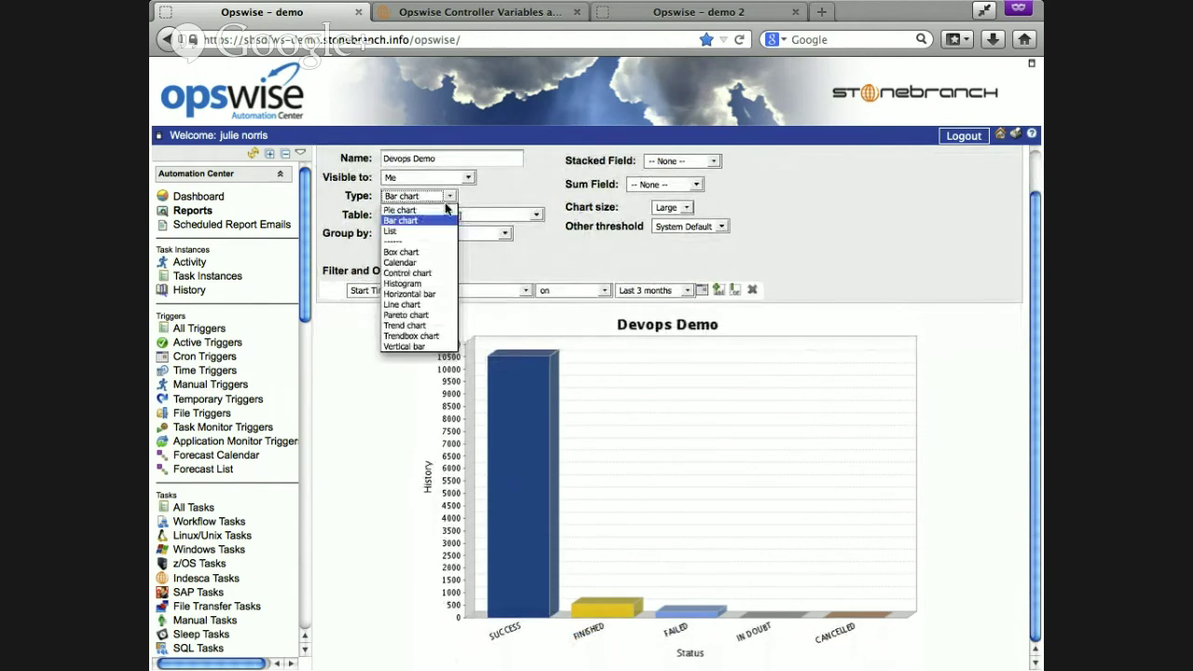
click(415, 294)
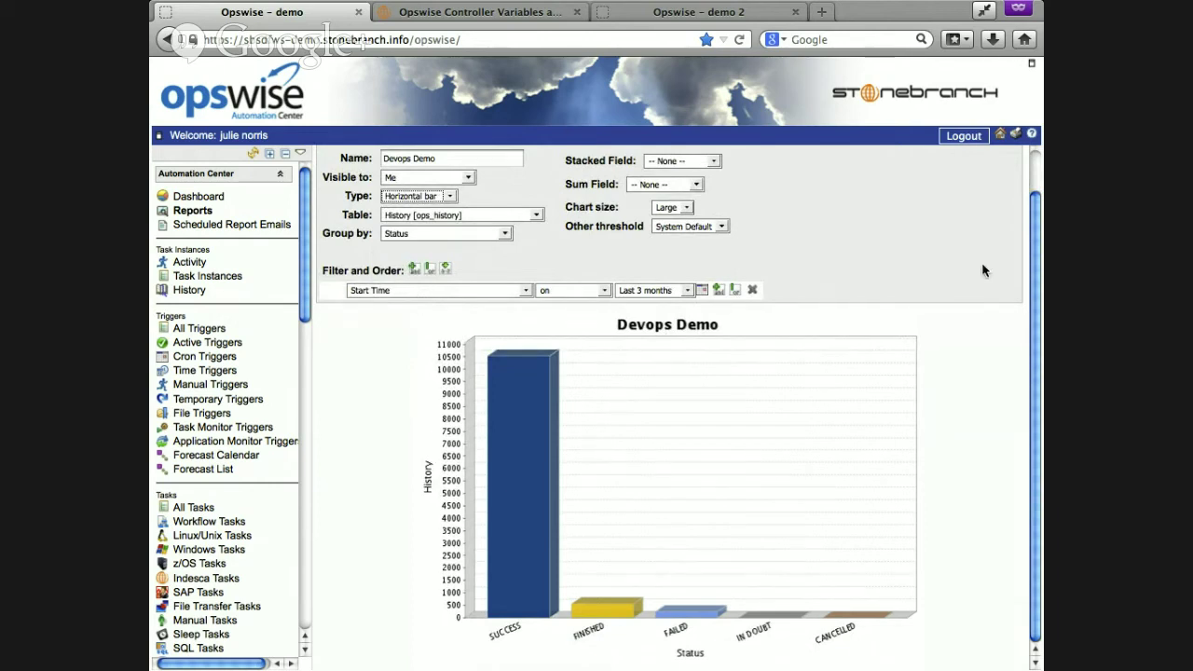
scroll(1032, 248, up, 2)
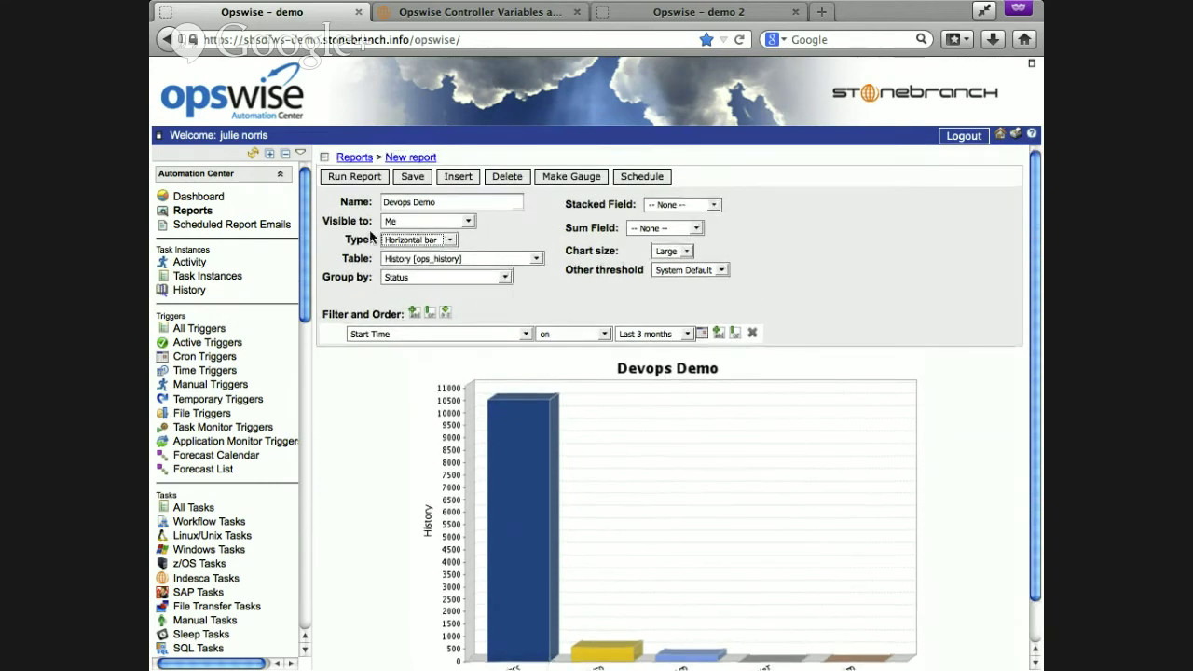
click(362, 177)
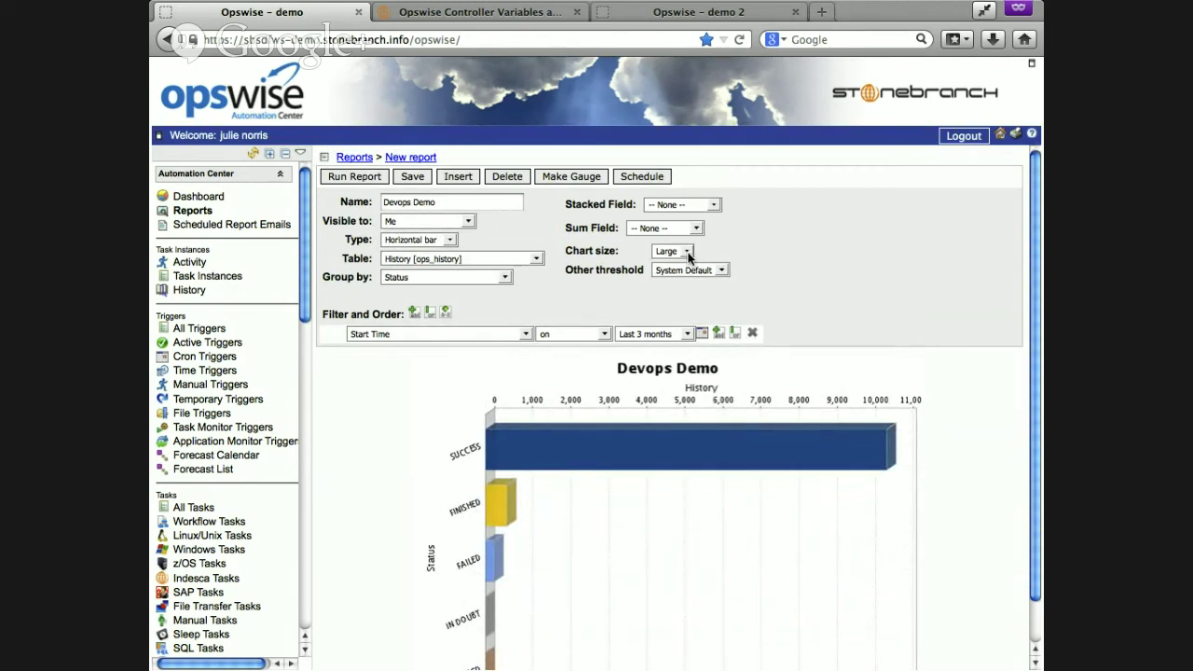
- Set the chart size to Small and rerun the report
click(690, 253)
click(675, 285)
click(357, 181)
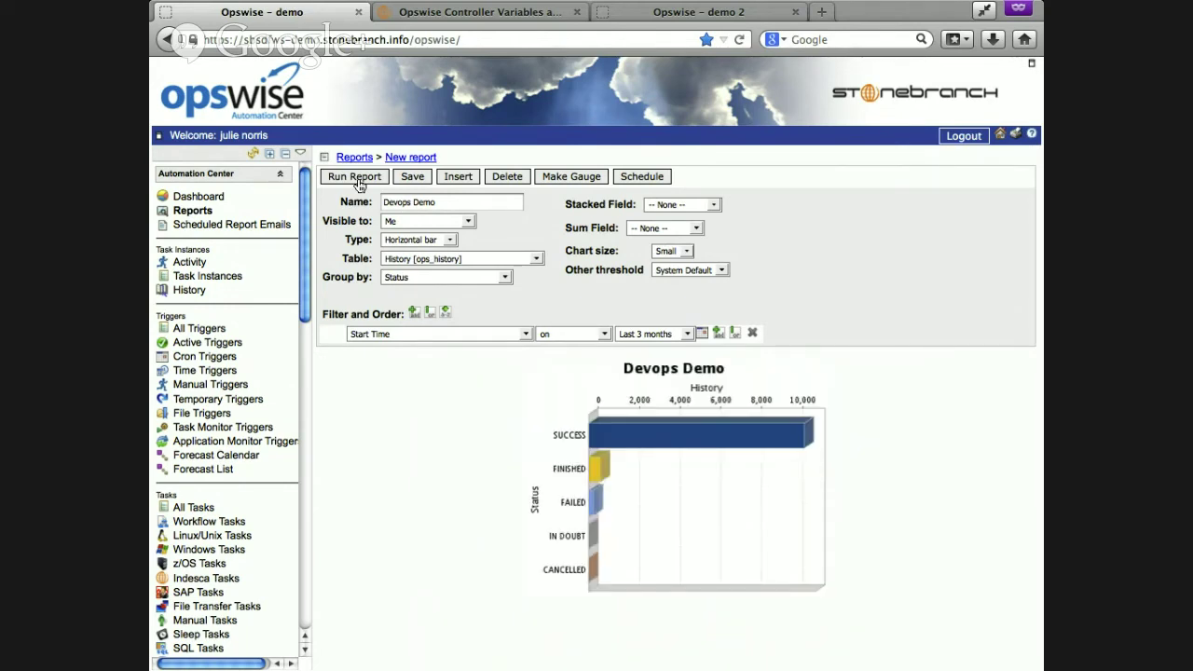
- Save the Devops Demo report and publish it to a public URL
click(414, 183)
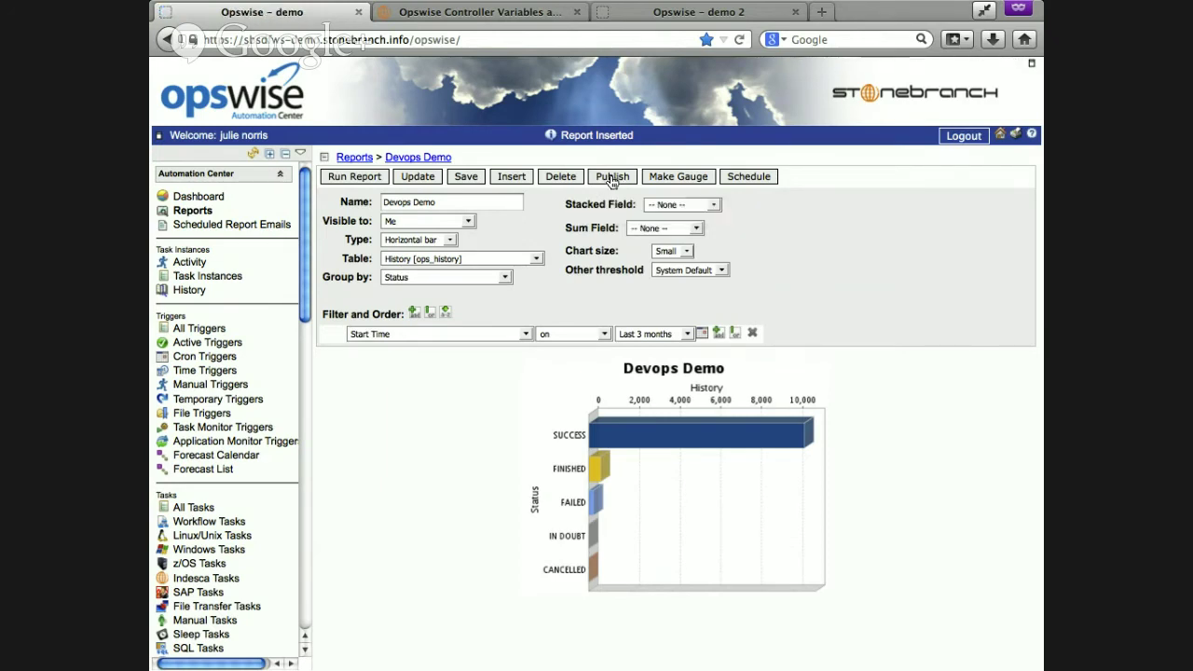
click(612, 177)
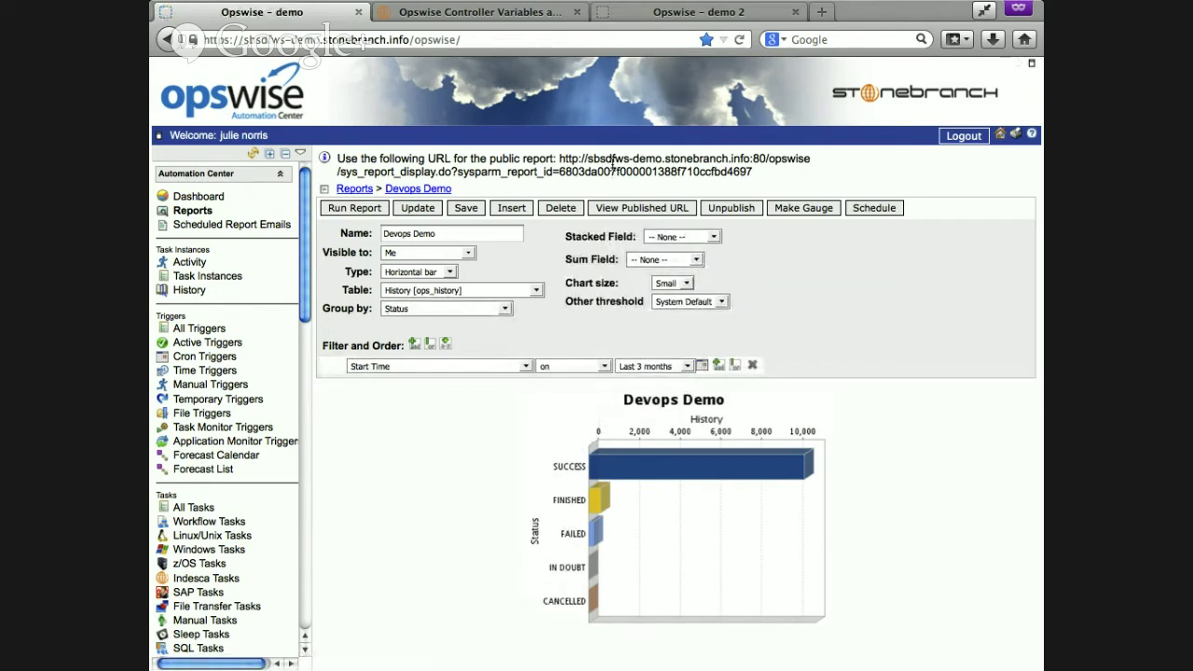
- View the report's scheduled email form without submitting it, return to the report, and make a gauge from it
click(872, 208)
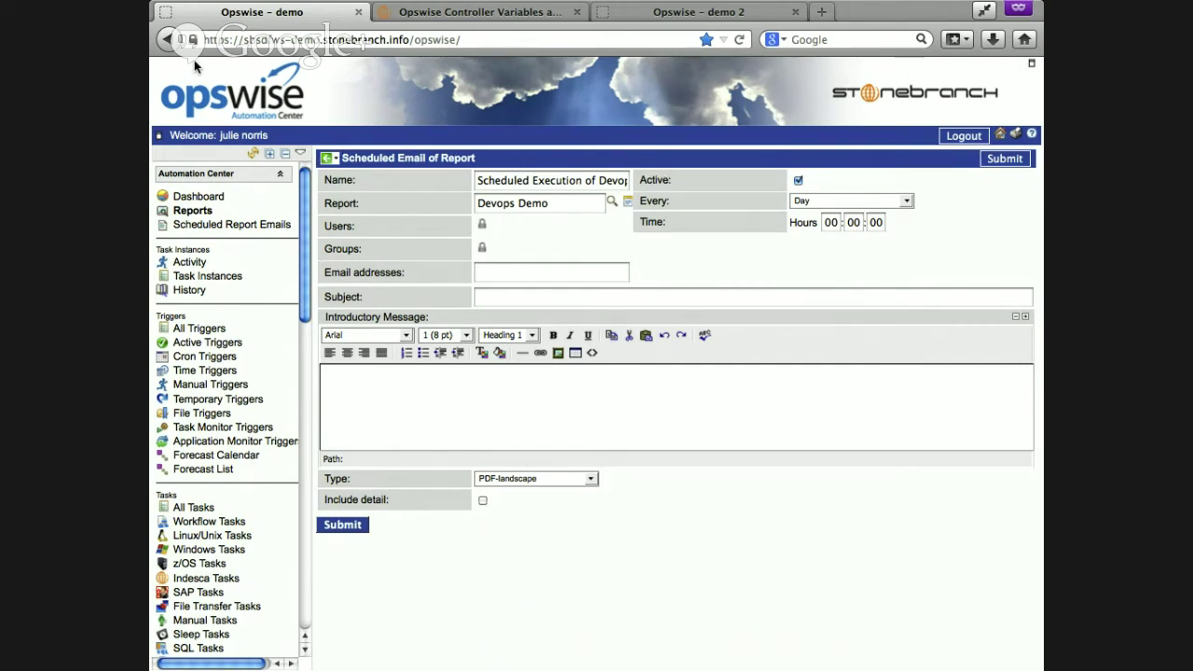
click(168, 40)
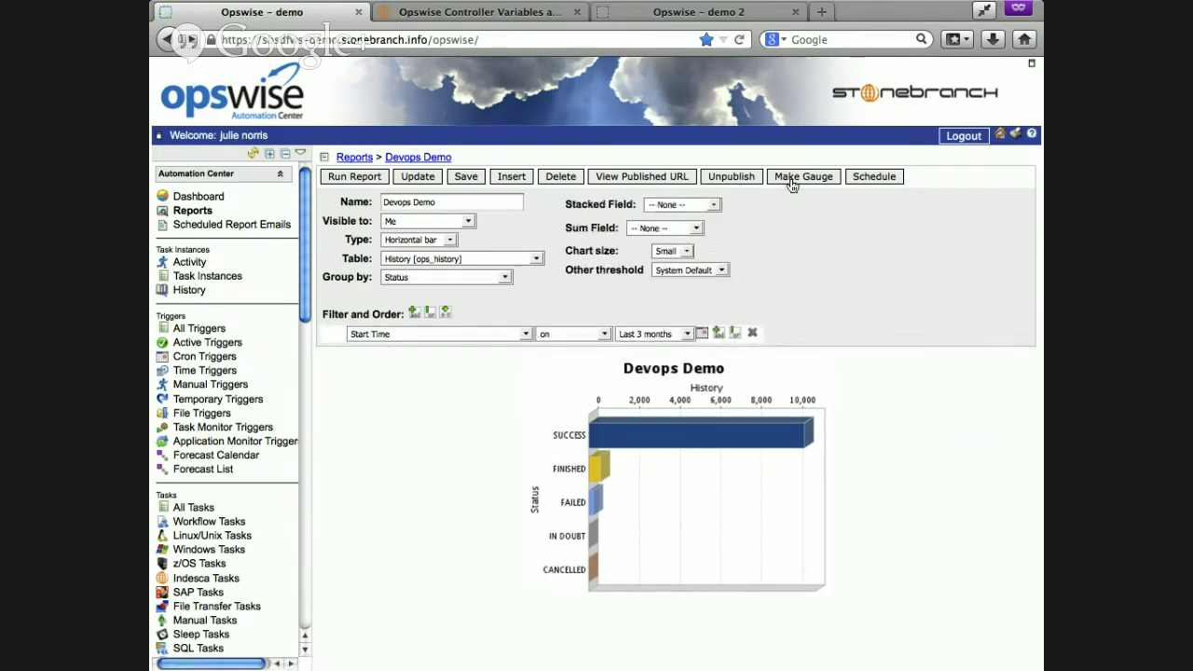
click(791, 179)
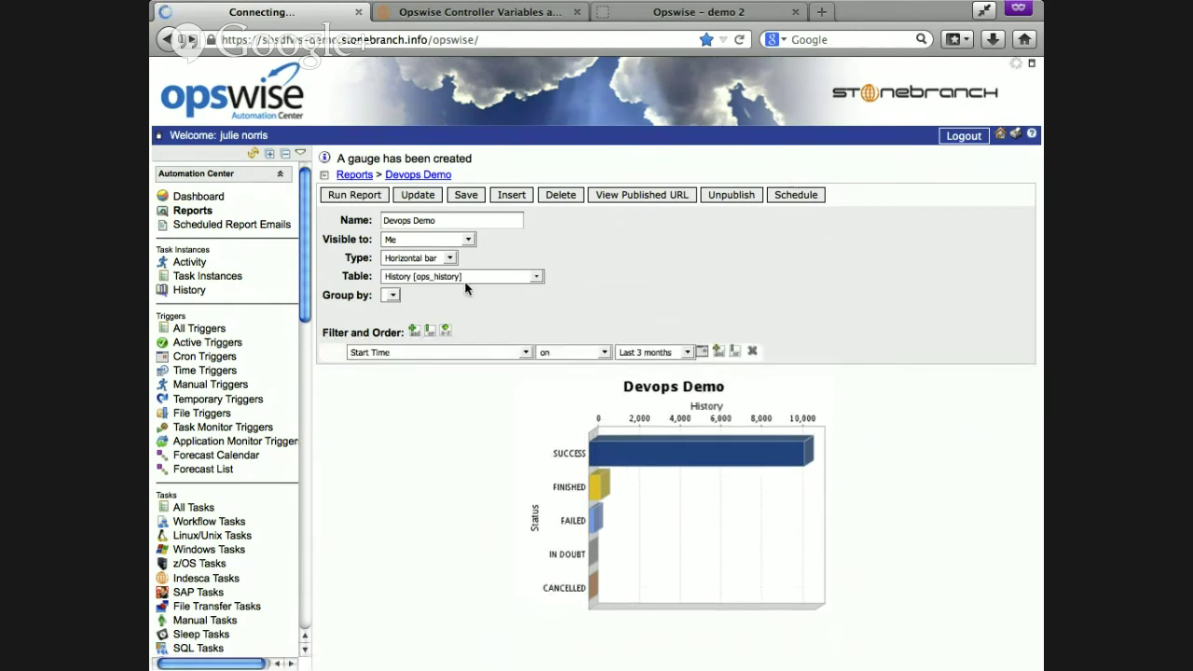
- Go to the Mobile Dashboard home page, hide the navigator, and open the chooser for adding dashboard content
click(1000, 136)
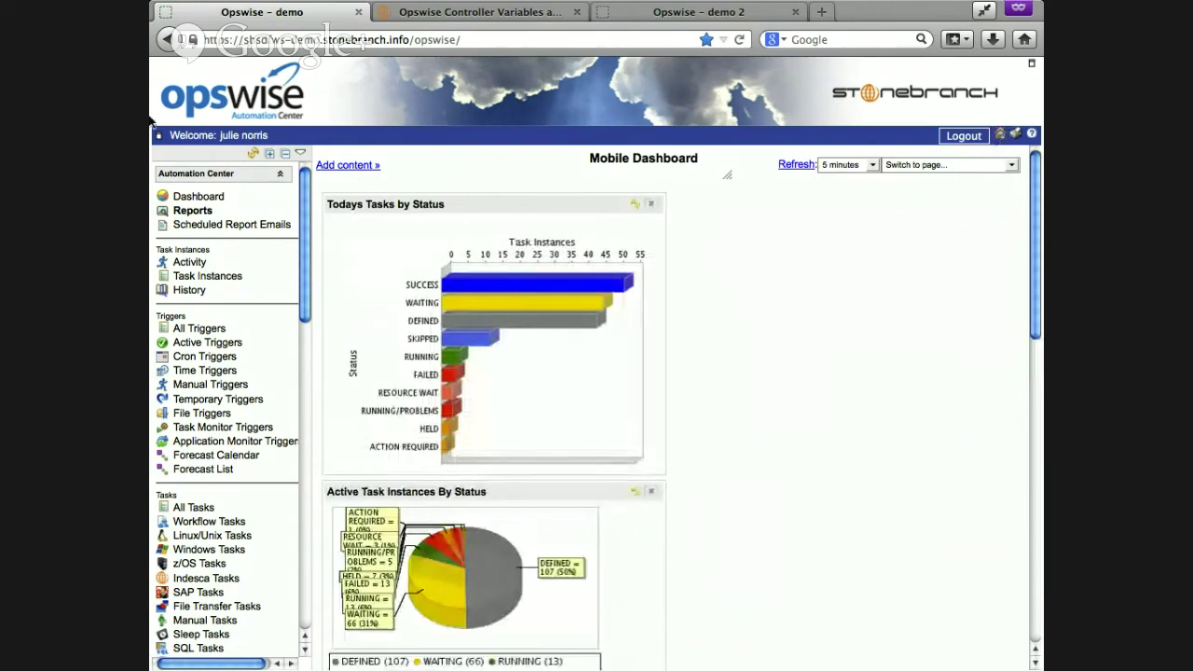
click(158, 140)
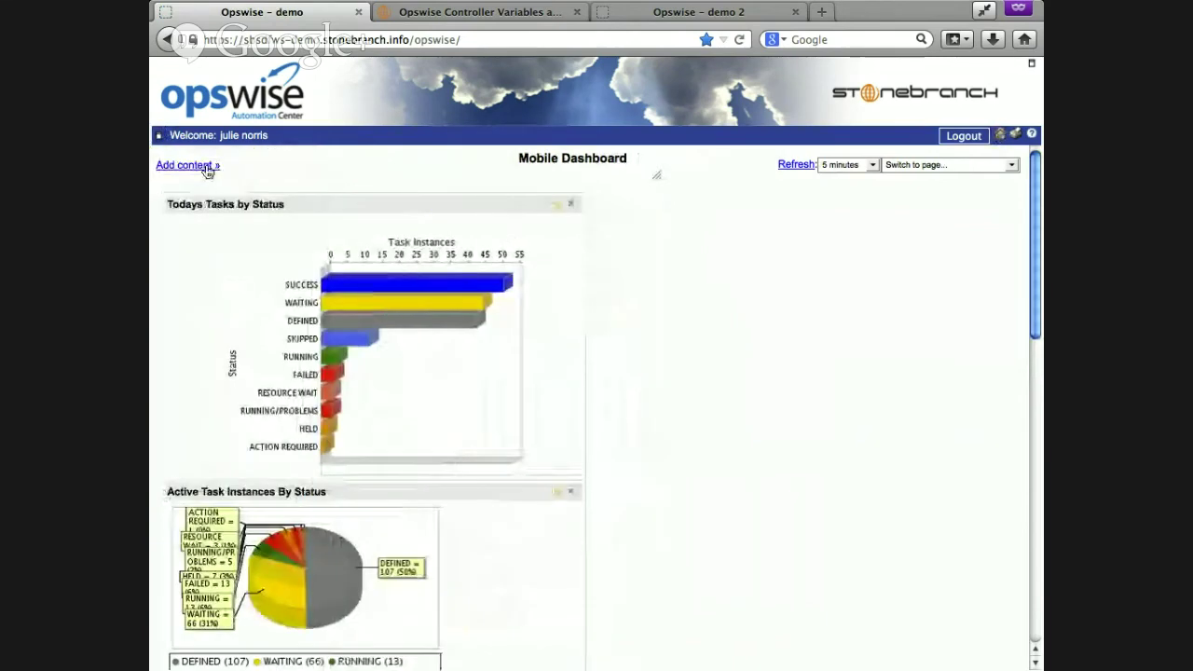
click(206, 169)
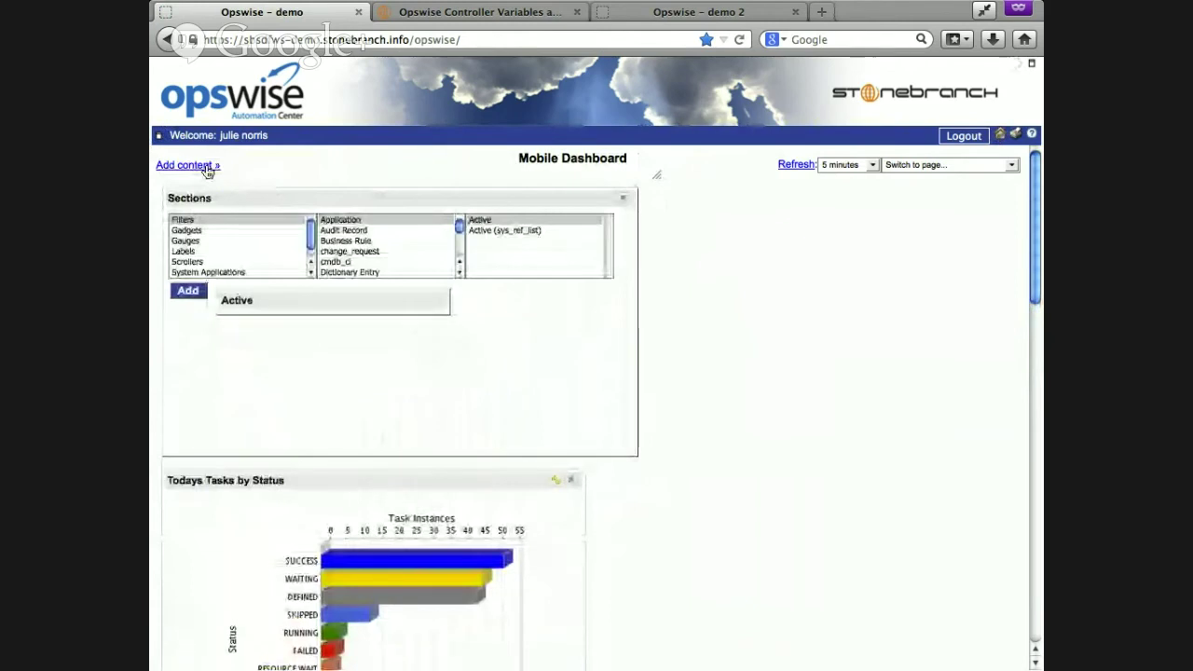
- Add the Devops Demo gauge from the History gauges to the dashboard and place it in the right column beside Todays Tasks by Status
click(191, 243)
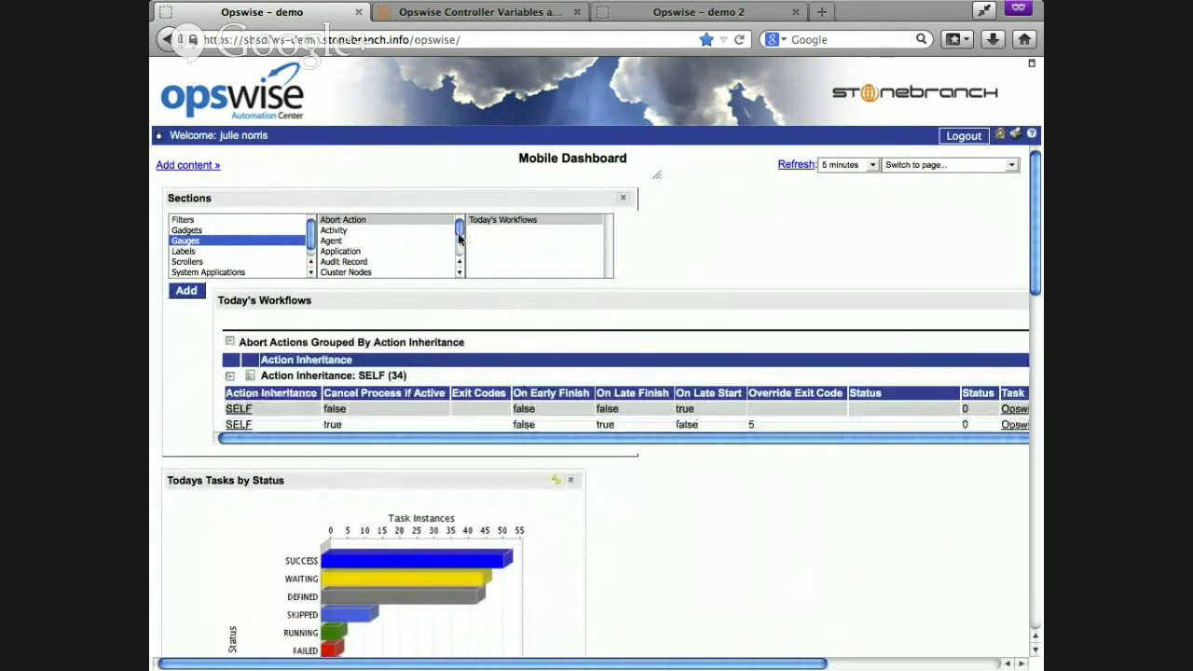
scroll(450, 247, down, 3)
click(346, 253)
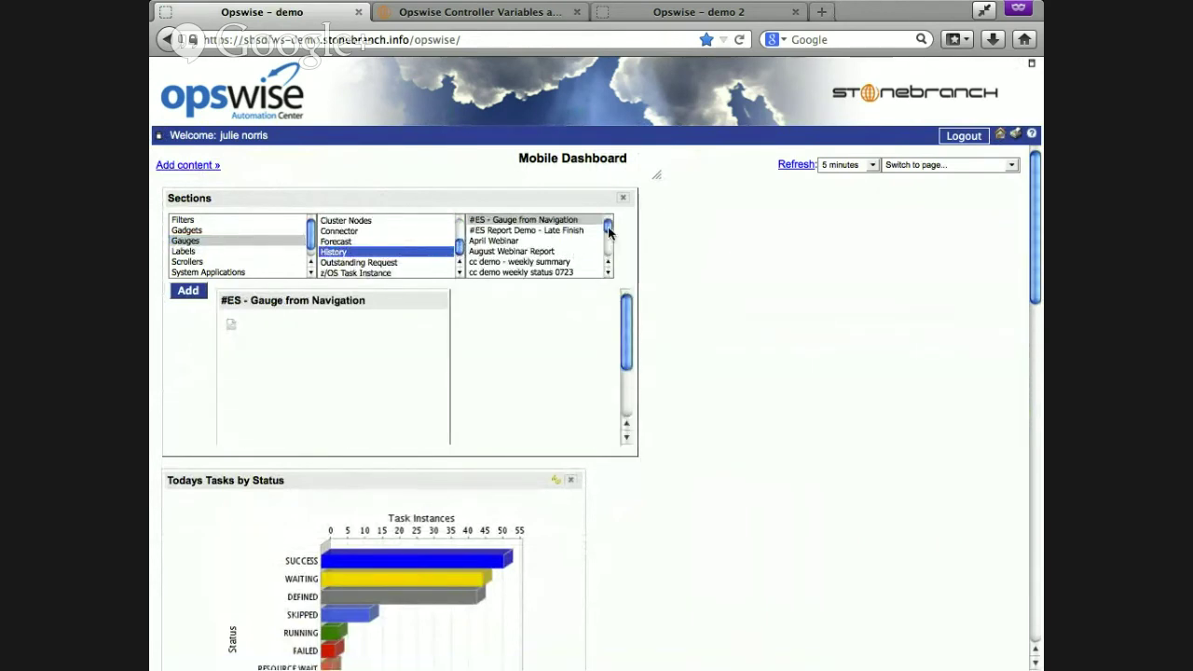
mouse_move(608, 228)
mouse_down()
mouse_move(610, 243)
mouse_move(608, 226)
mouse_up()
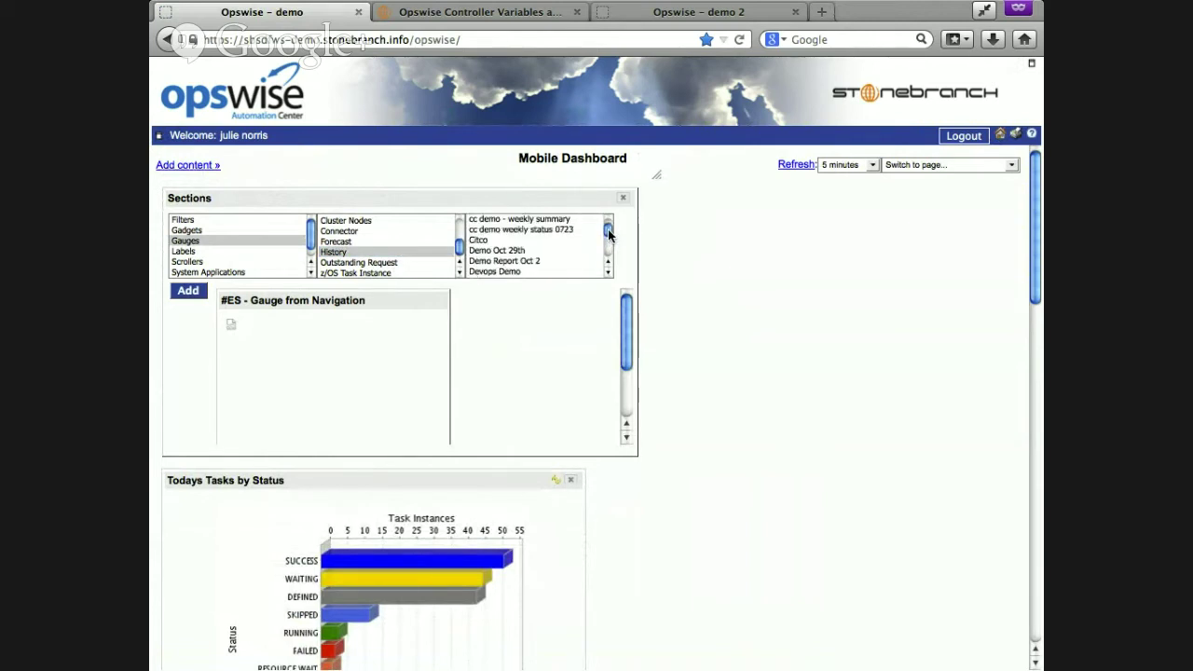
click(511, 271)
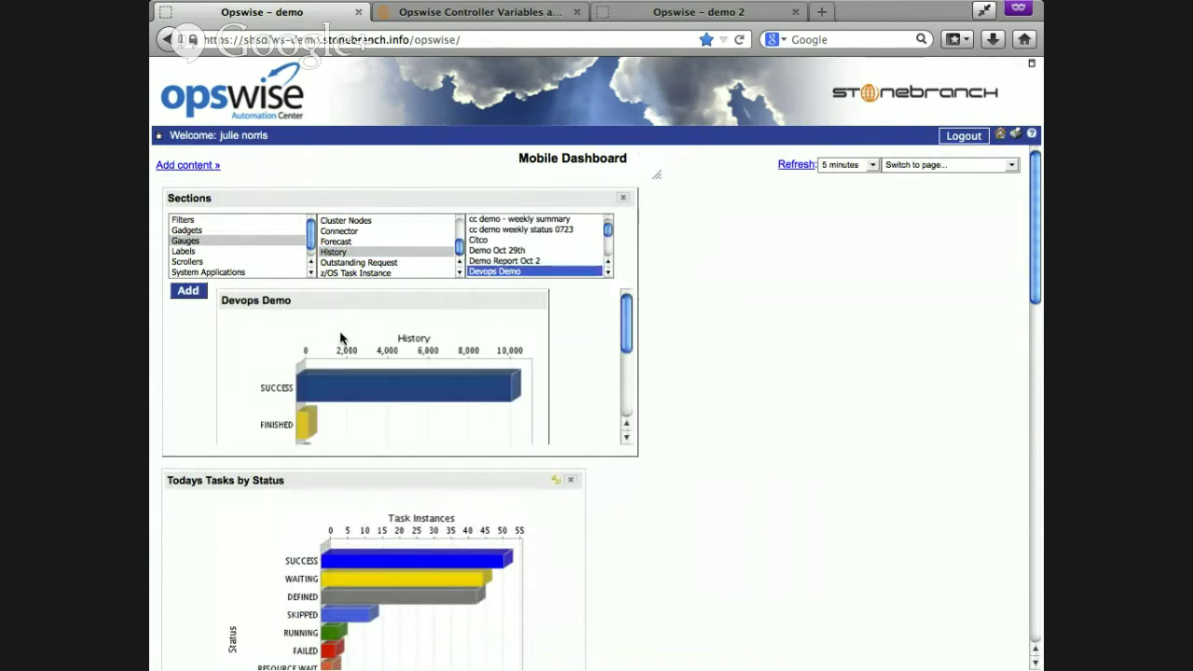
click(187, 291)
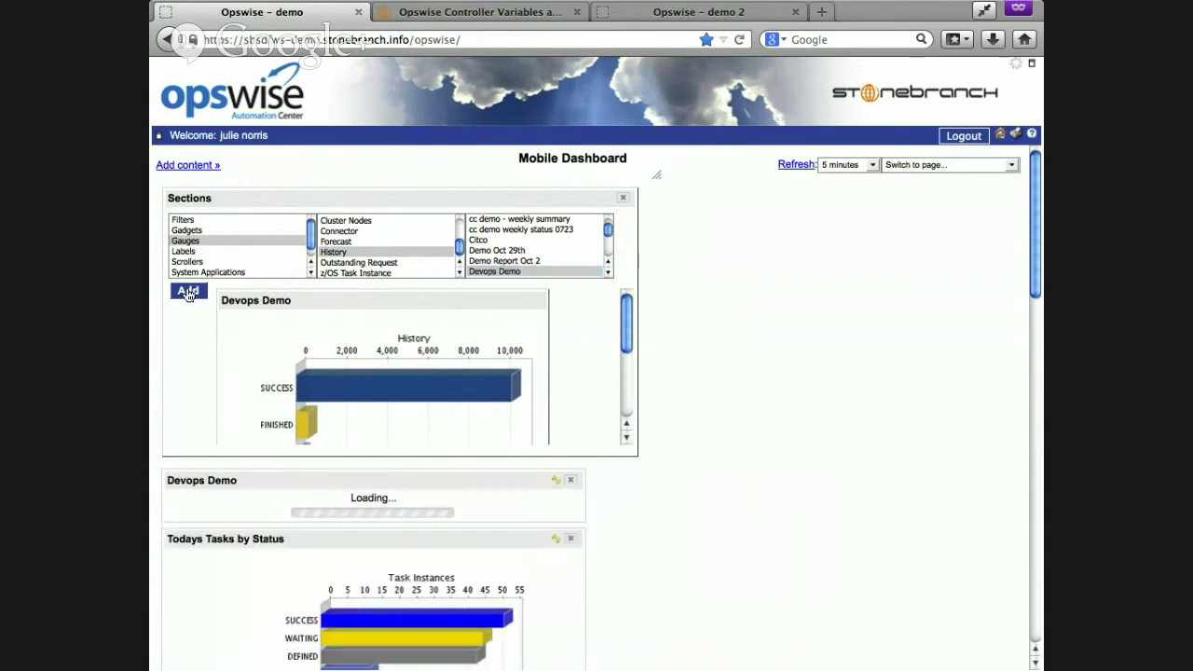
click(625, 201)
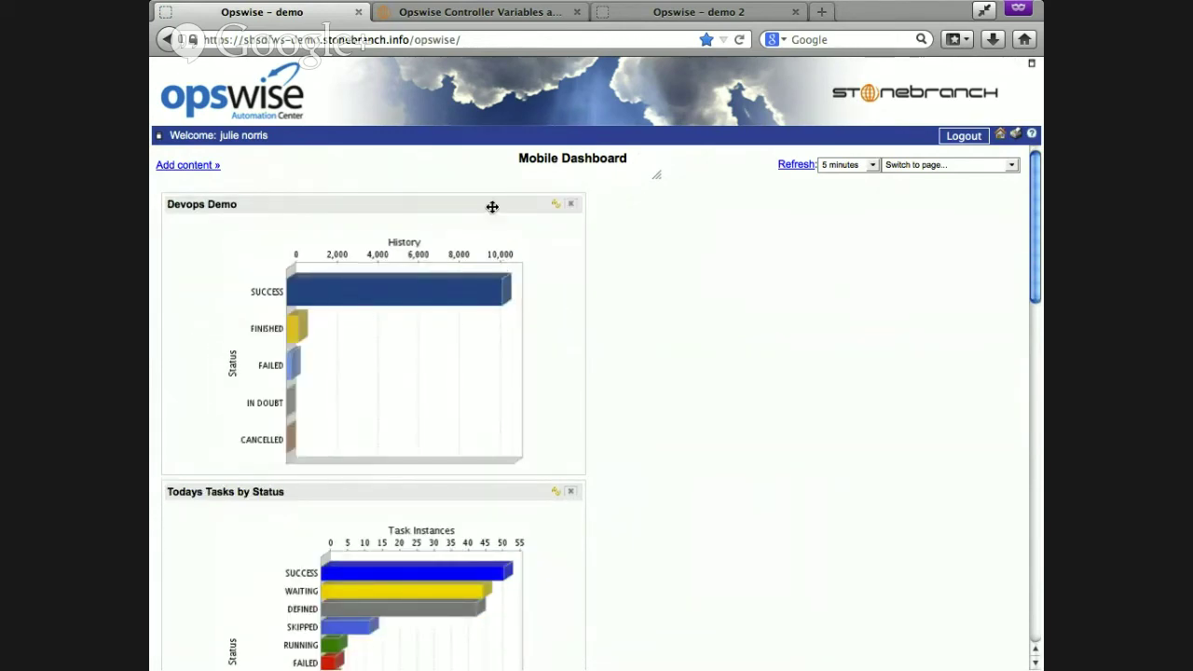
drag(490, 205, 815, 287)
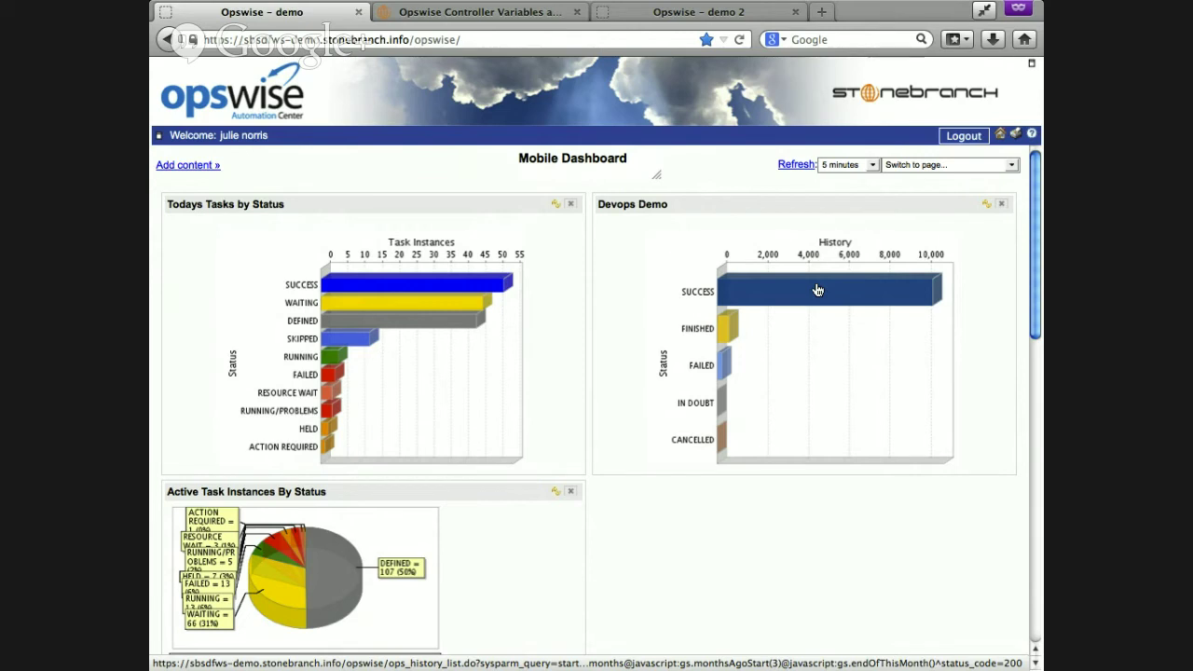
- Show the navigator again and open the Linux/Unix Tasks list
click(161, 140)
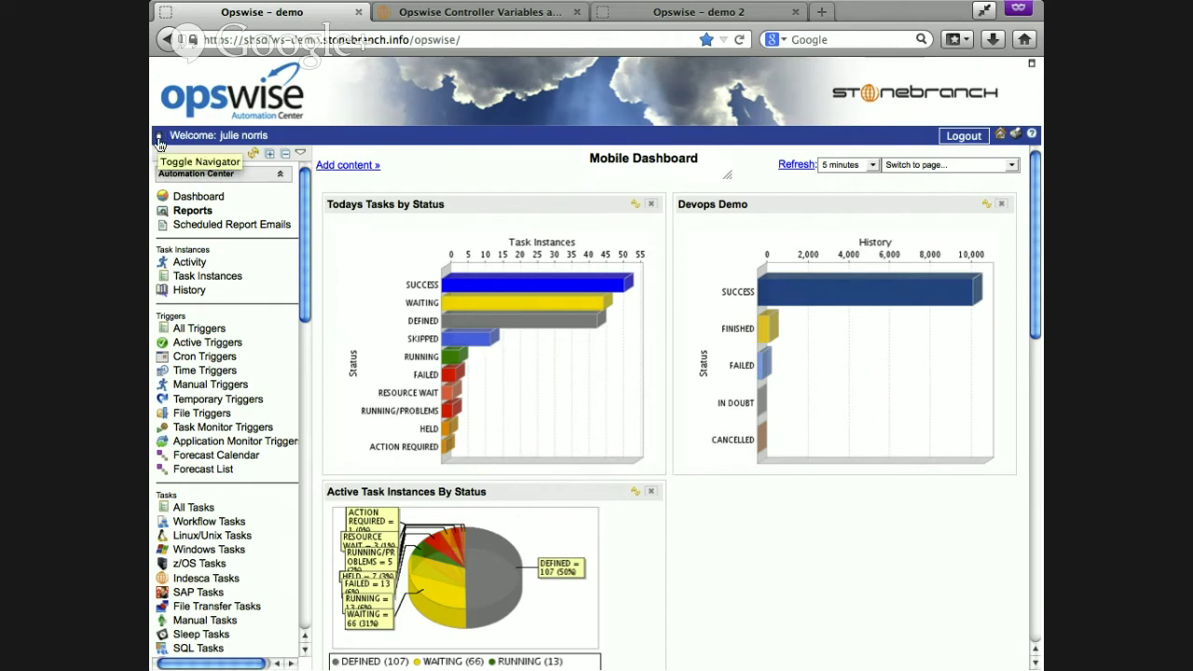
click(208, 537)
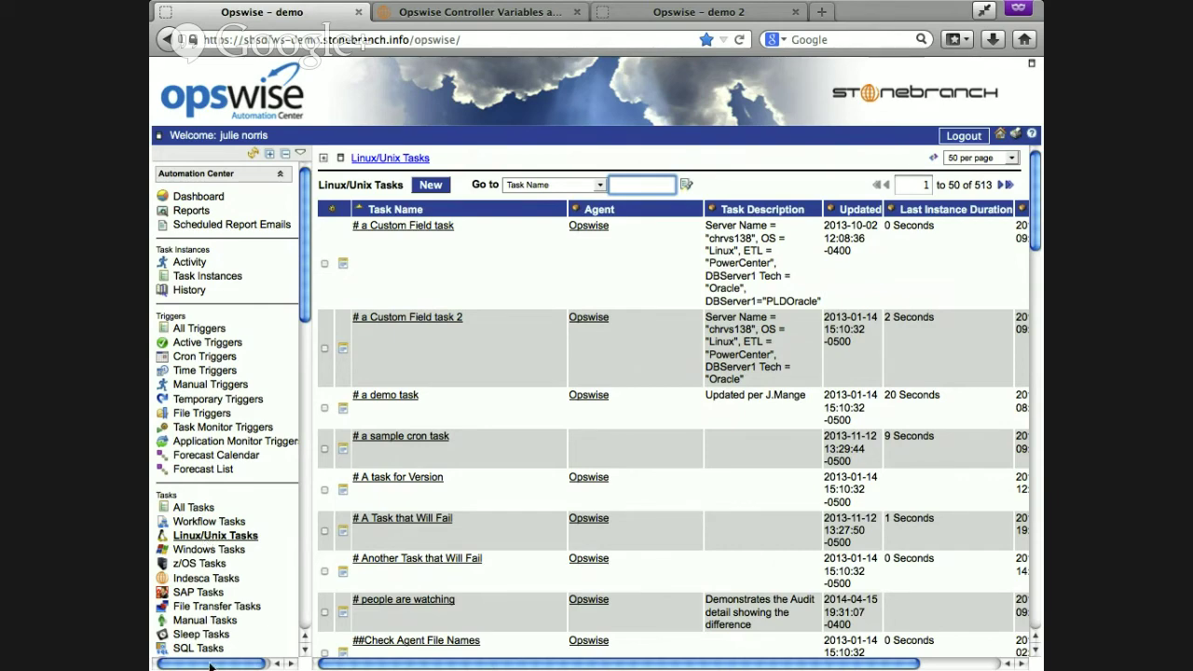
- Open the Audits list in the Security section of the administration area
drag(304, 300, 304, 640)
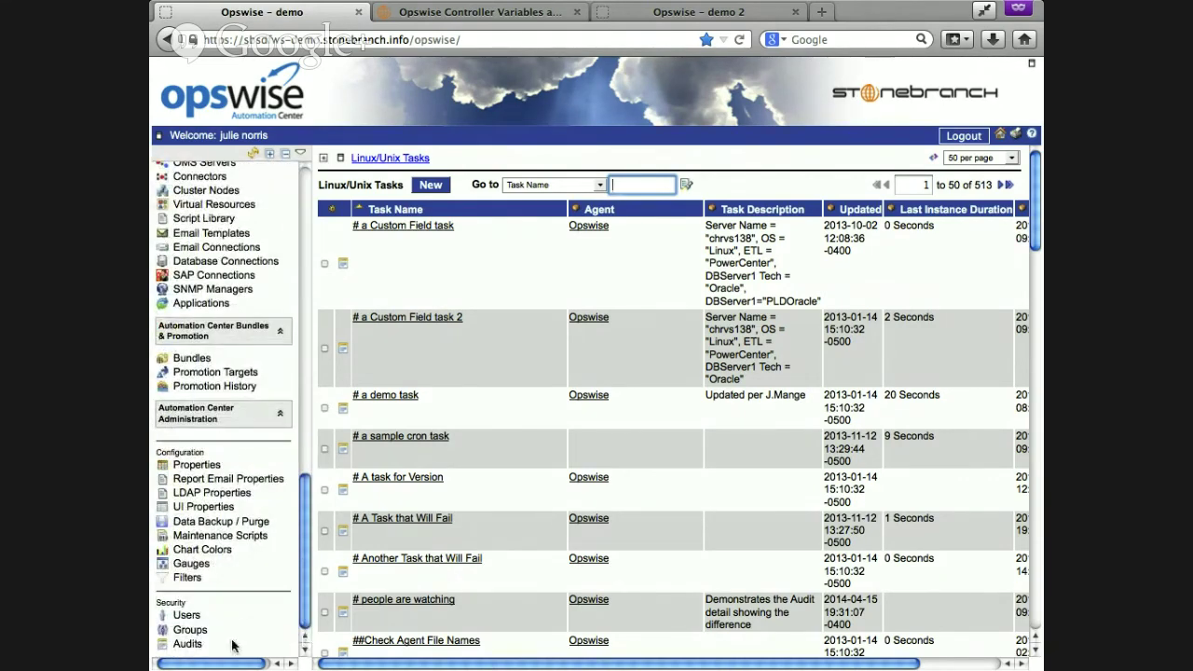
click(192, 641)
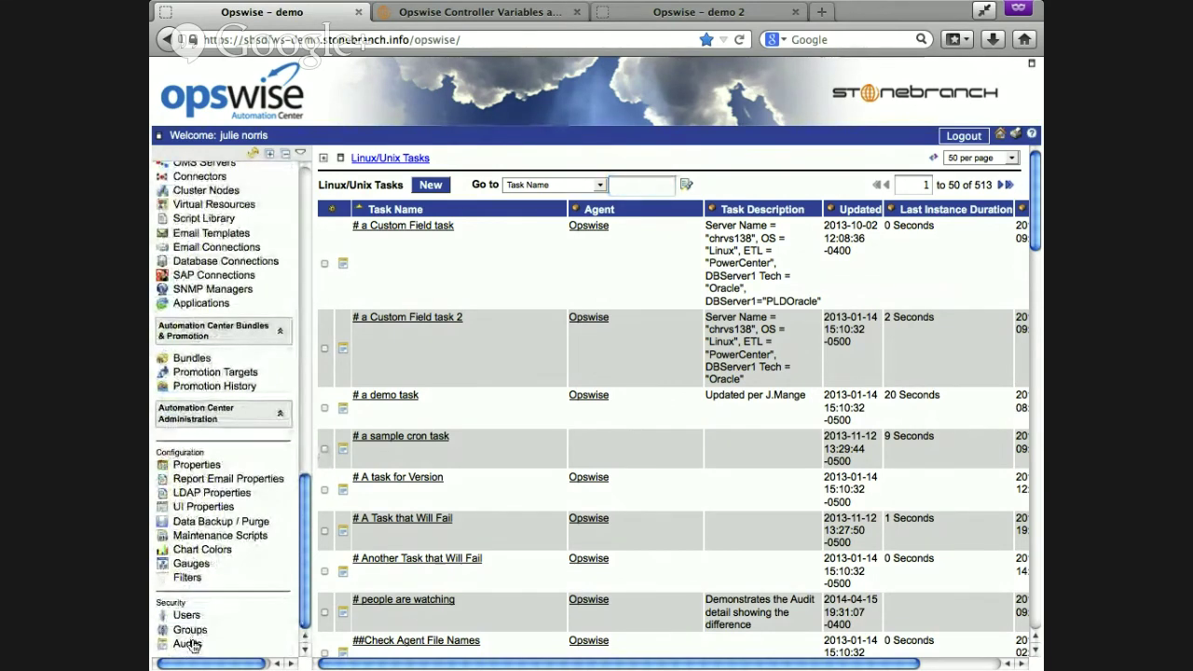
click(190, 643)
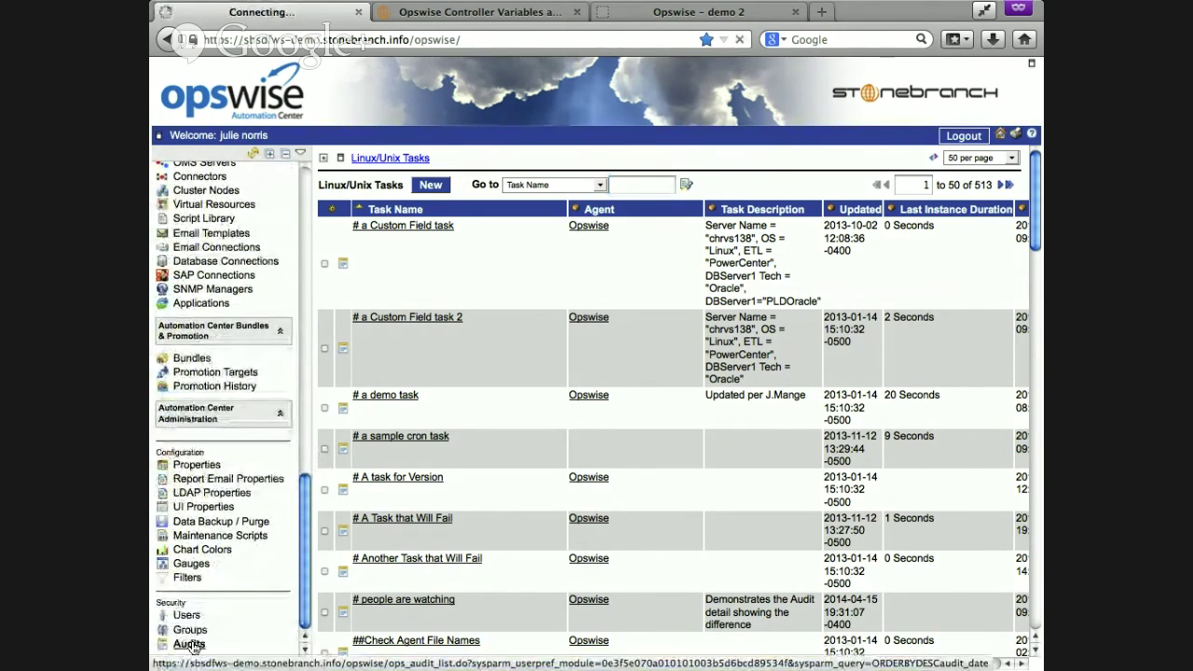